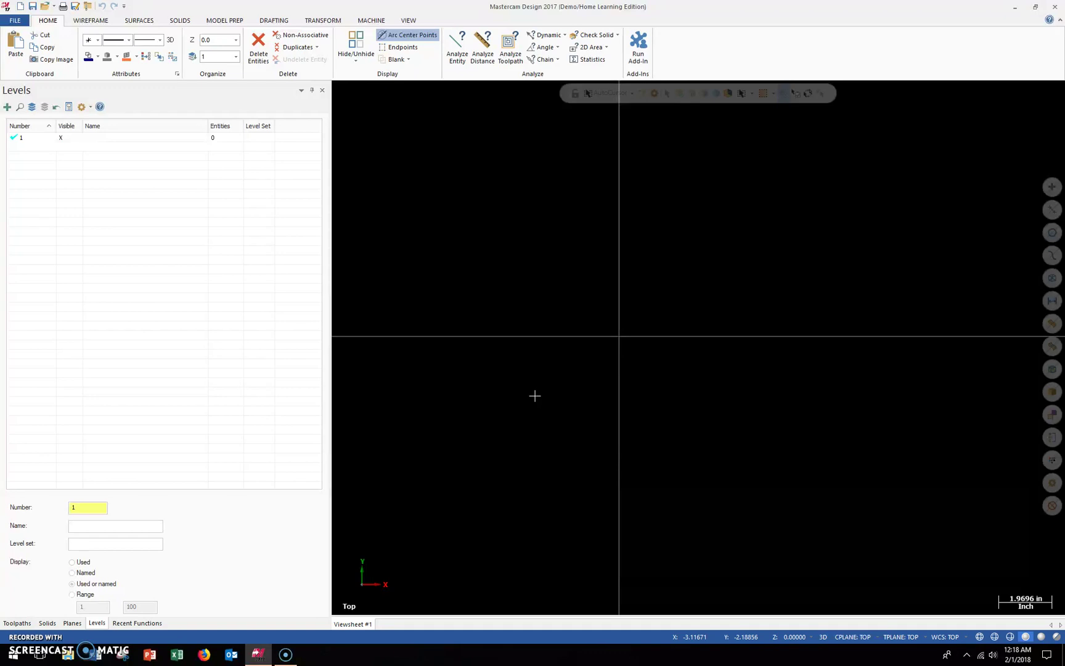
# - Open the assembly Simple Kurt Vise.SLDASM from the recent documents and view it in 3D
pyautogui.click(15, 21)
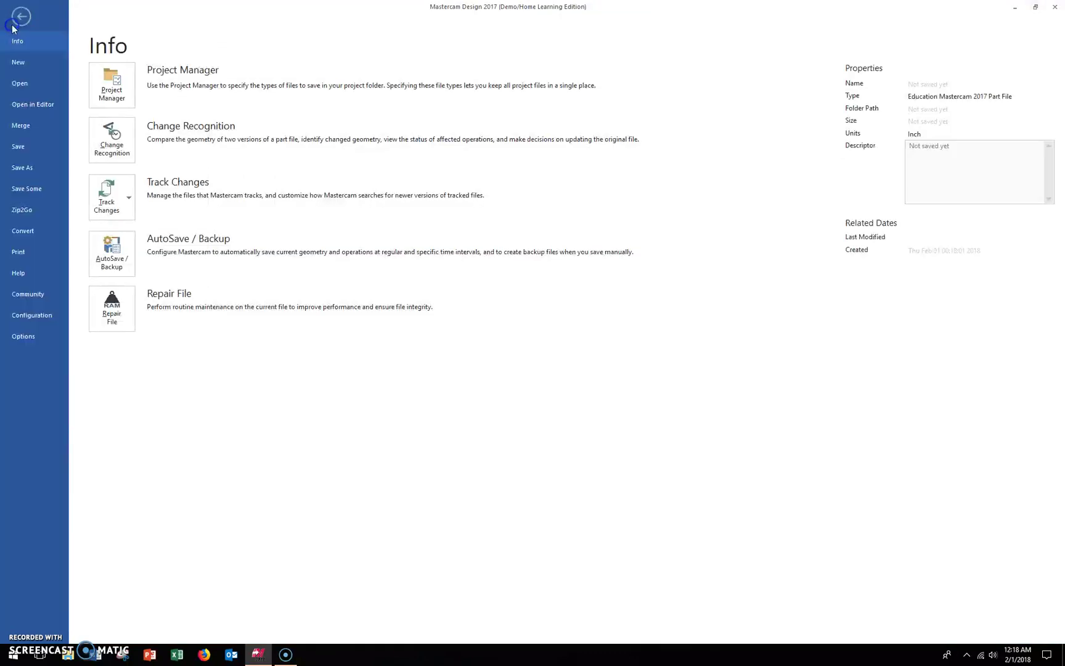
pyautogui.click(29, 90)
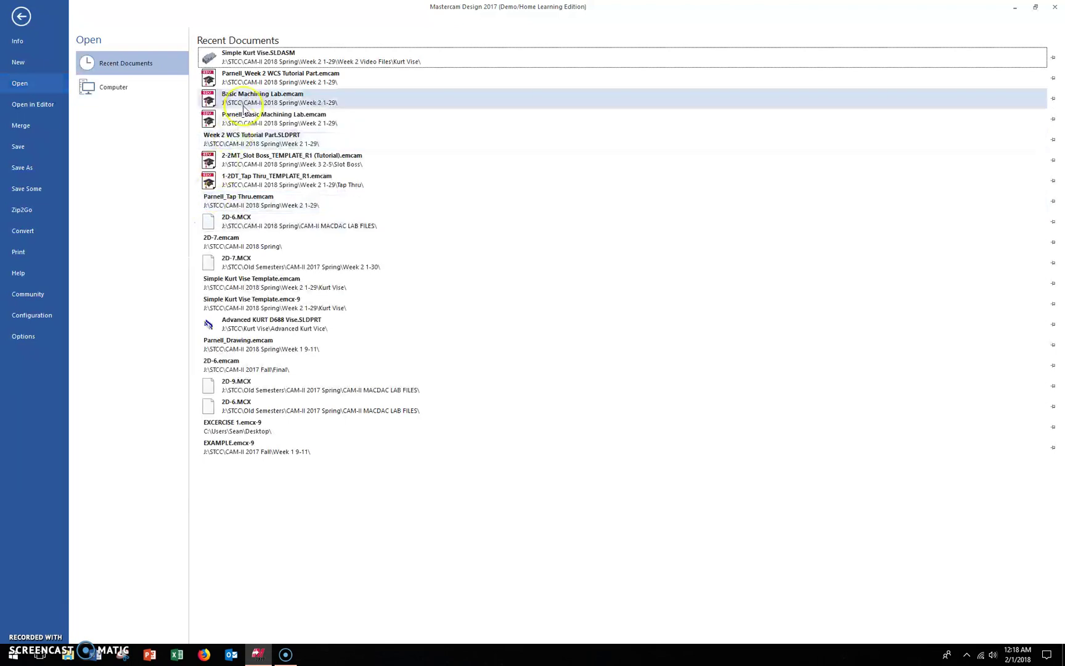
pyautogui.moveTo(298, 56)
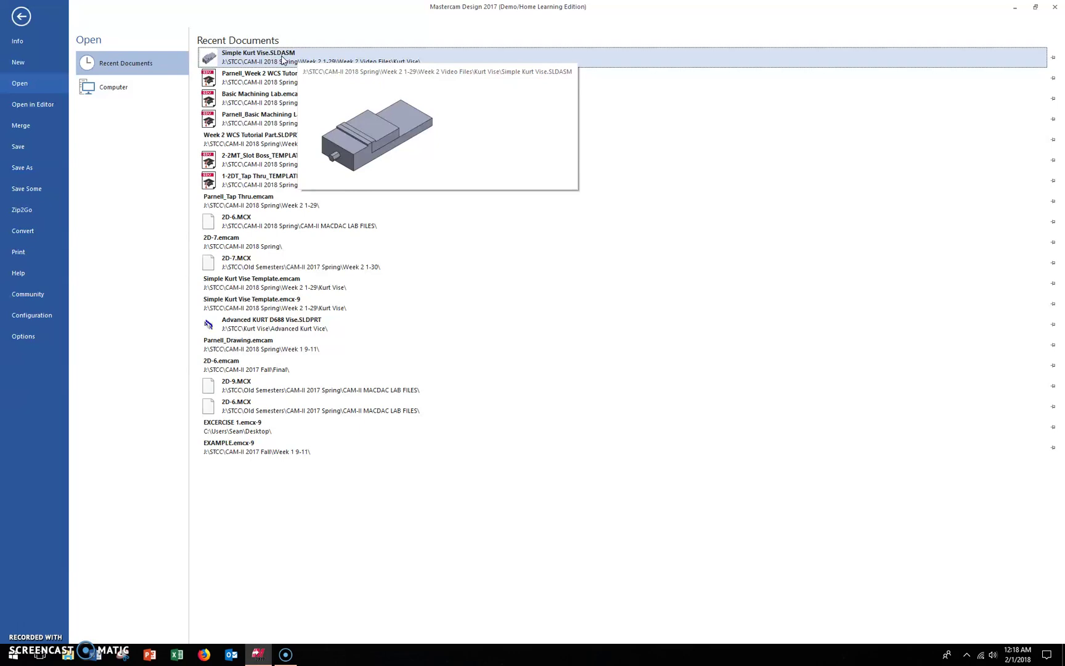
pyautogui.click(291, 55)
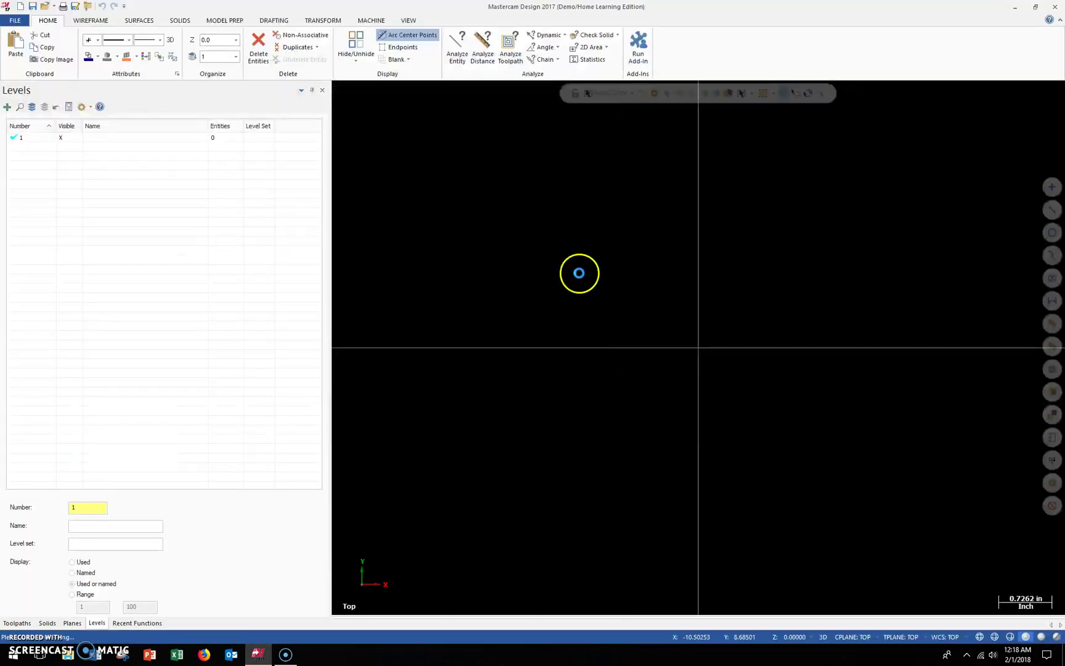
pyautogui.scroll(-5, 672, 275)
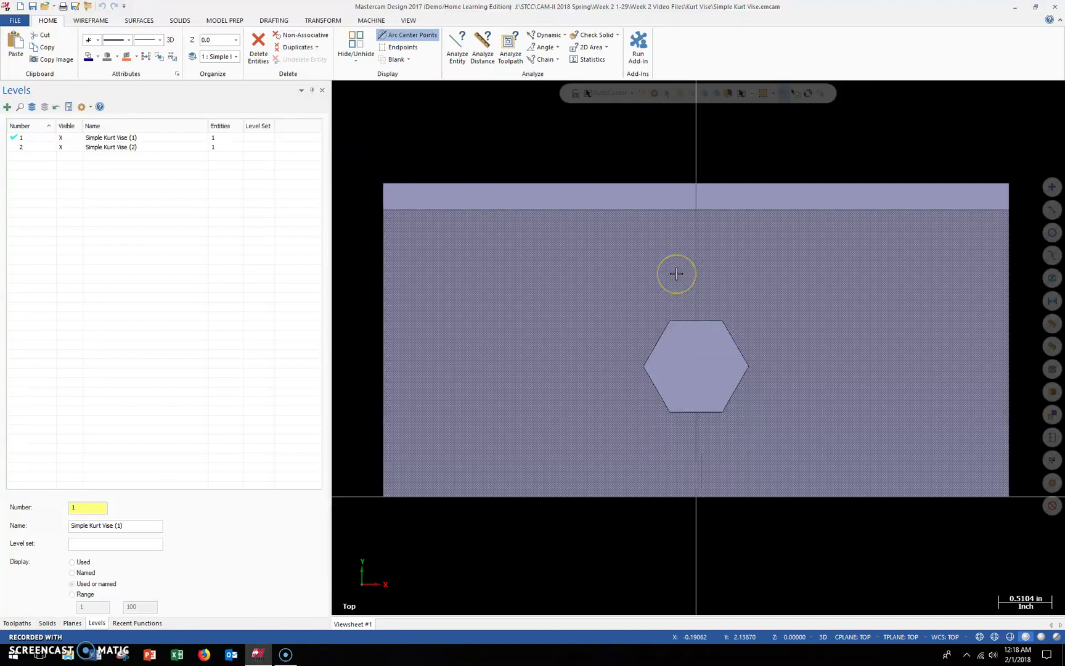
pyautogui.moveTo(767, 225); pyautogui.dragTo(696, 267, button='middle')
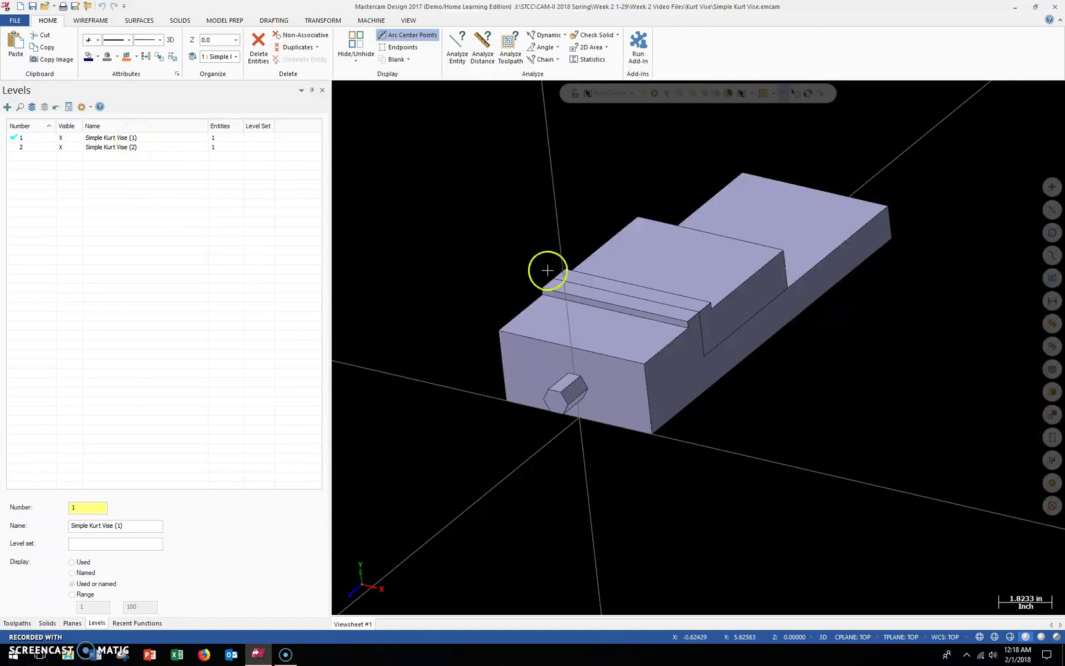
# - Rename level 1 as "OP10 Kurt Vice"
pyautogui.scroll(-3, 554, 257)
pyautogui.click(159, 137)
pyautogui.click(161, 137)
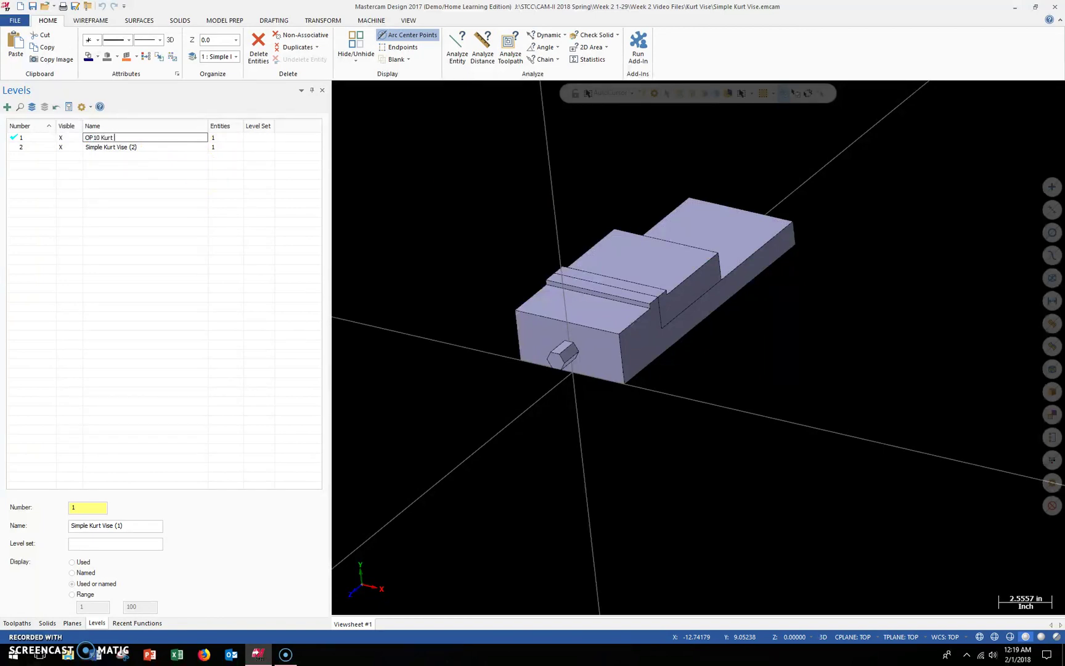
pyautogui.click(51, 211)
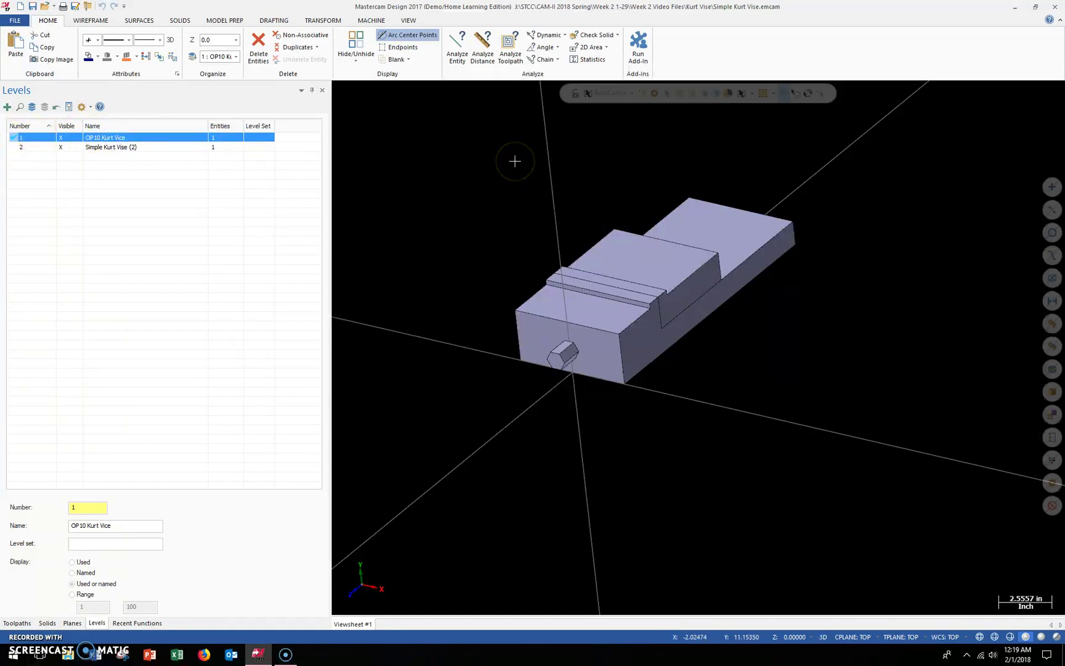
# - Move all the vise solids to the active level 1 with the Change Levels Move operation
pyautogui.click(442, 127)
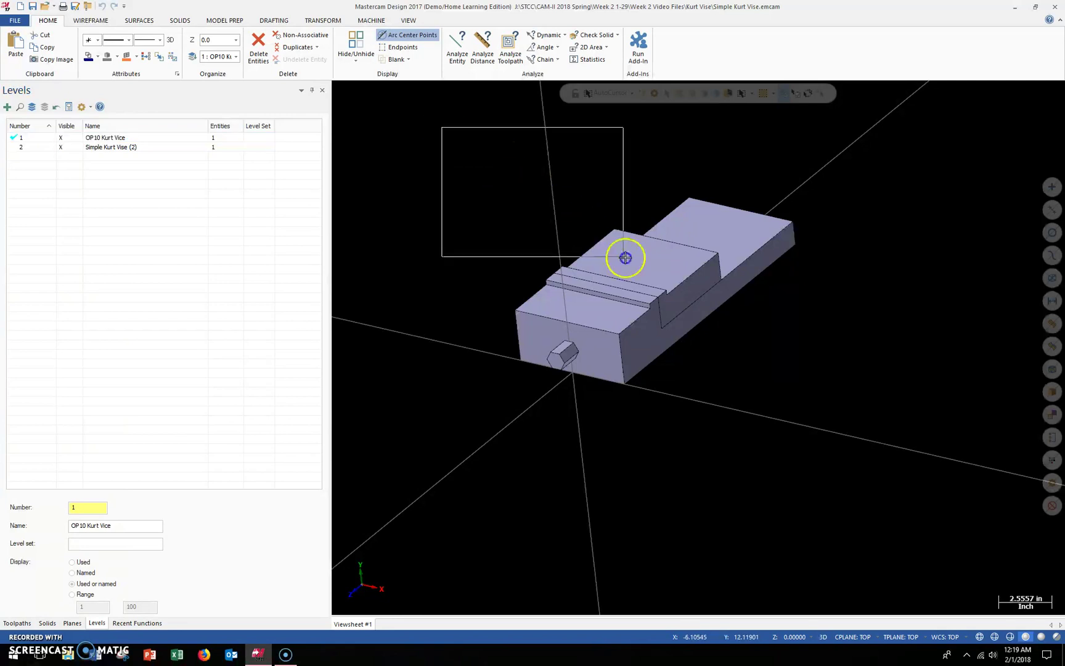
pyautogui.click(852, 441)
pyautogui.click(710, 448)
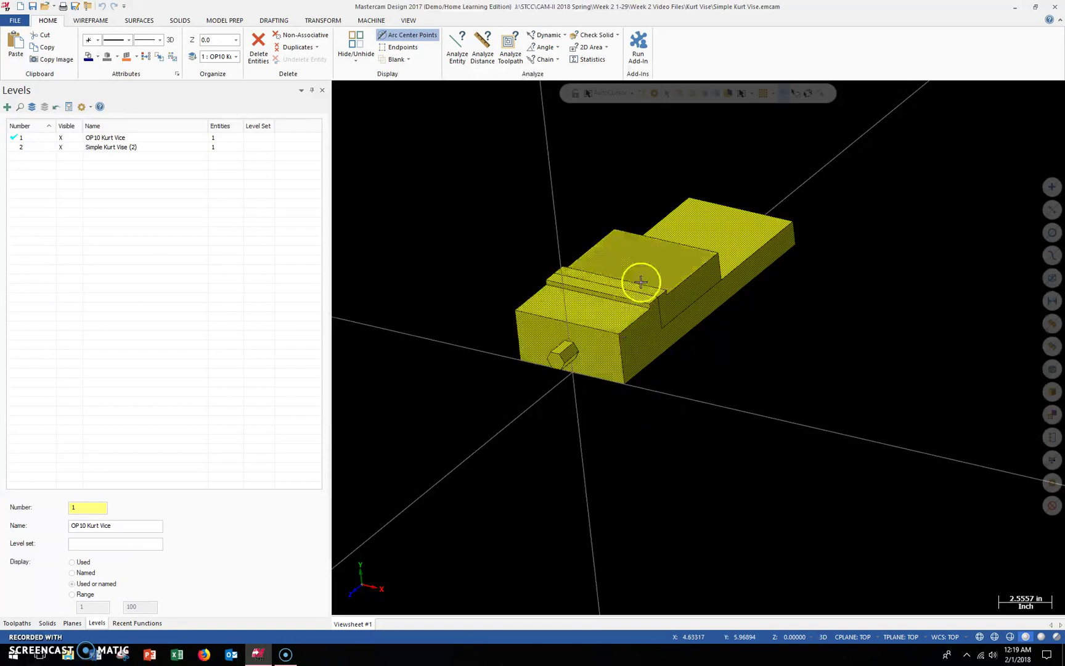
pyautogui.rightClick(652, 263)
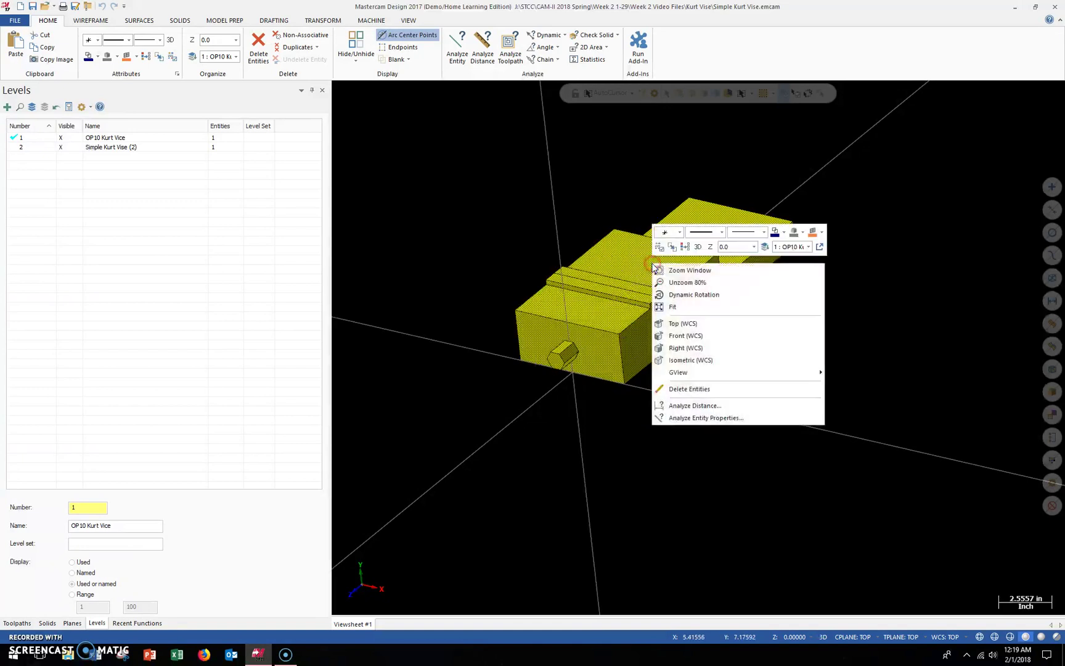
pyautogui.click(766, 246)
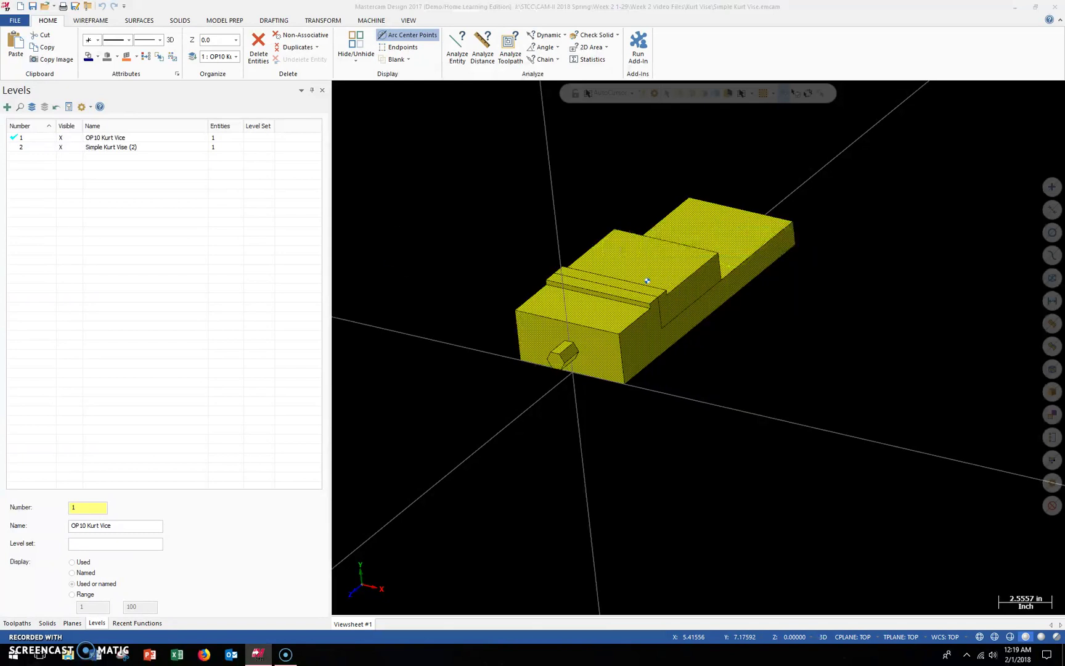
pyautogui.moveTo(28, 190); pyautogui.dragTo(711, 207)
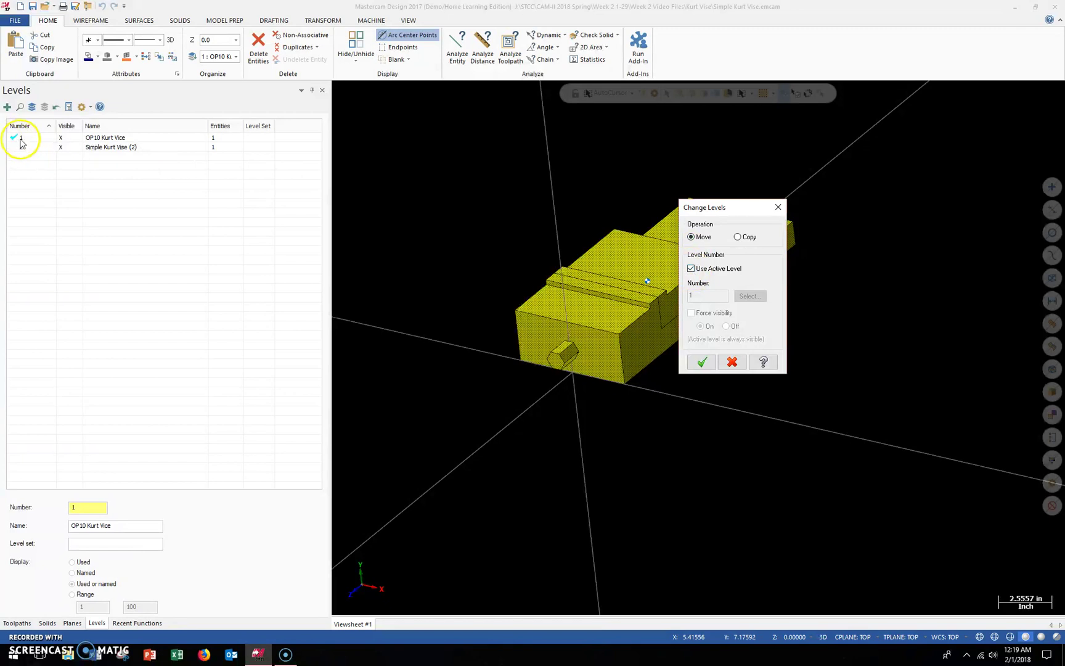
pyautogui.click(701, 364)
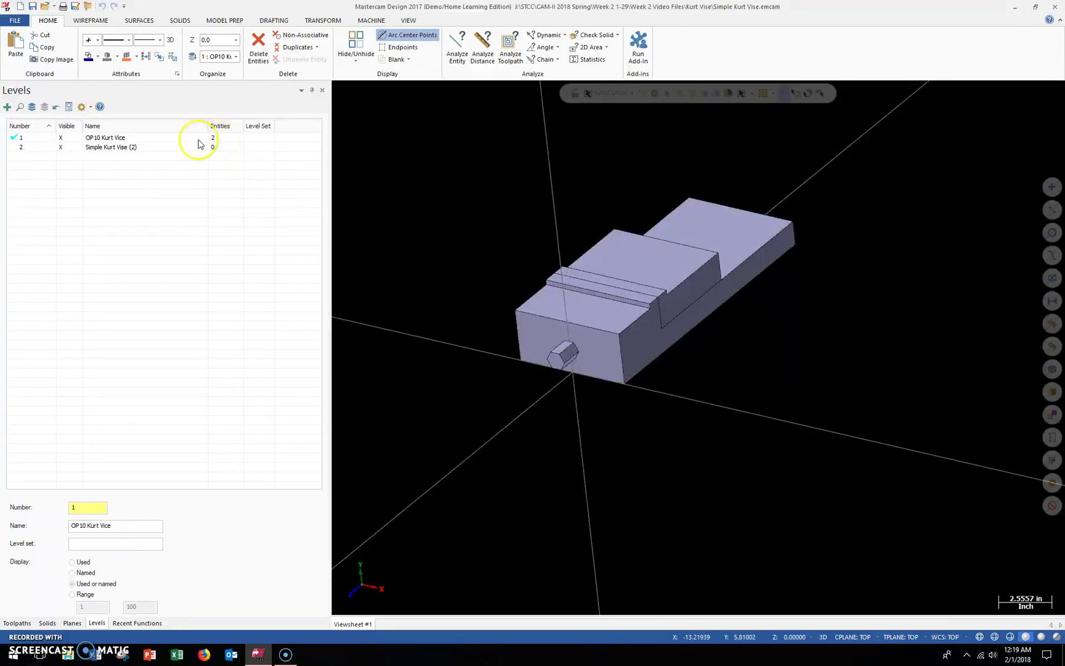
# - Purge the selected empty level 2, Simple Kurt Vise (2)
pyautogui.click(133, 140)
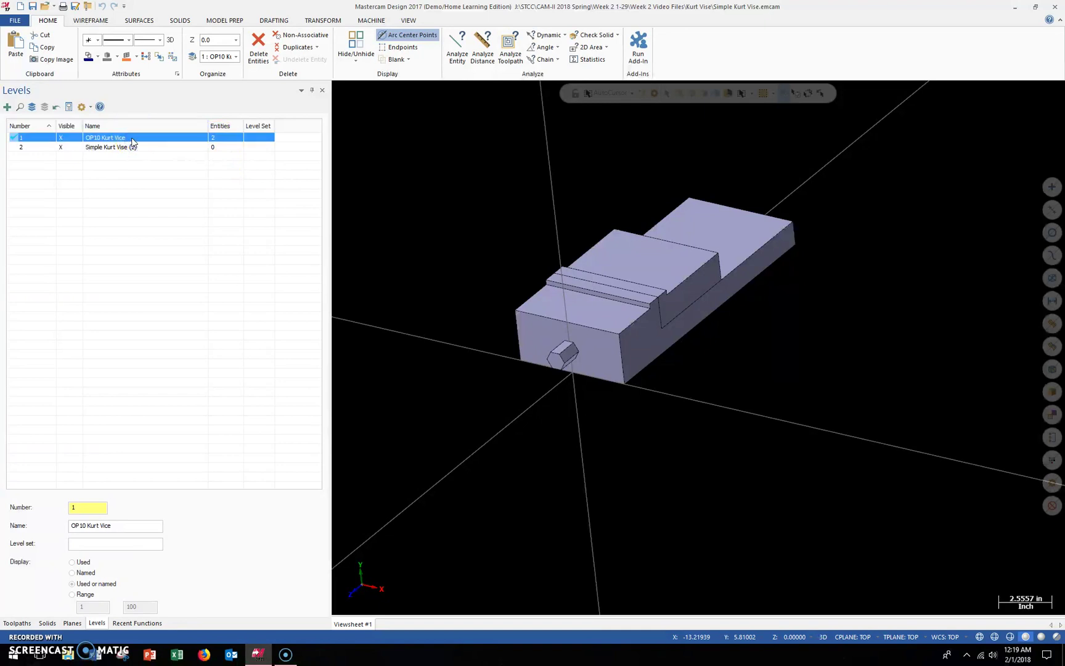
pyautogui.click(29, 149)
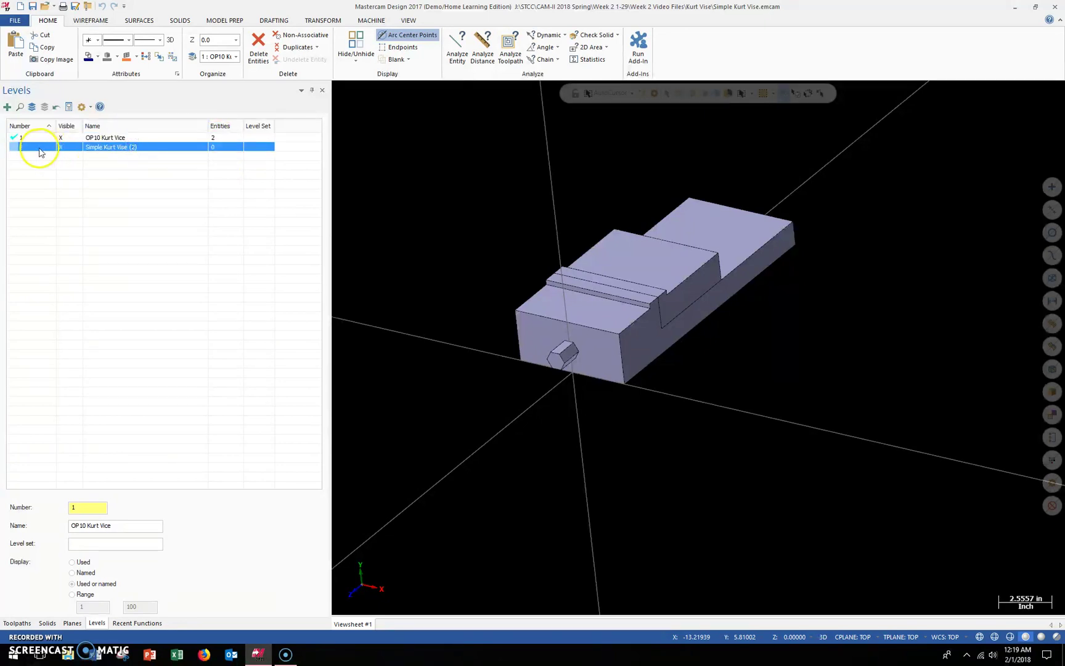
pyautogui.rightClick(28, 151)
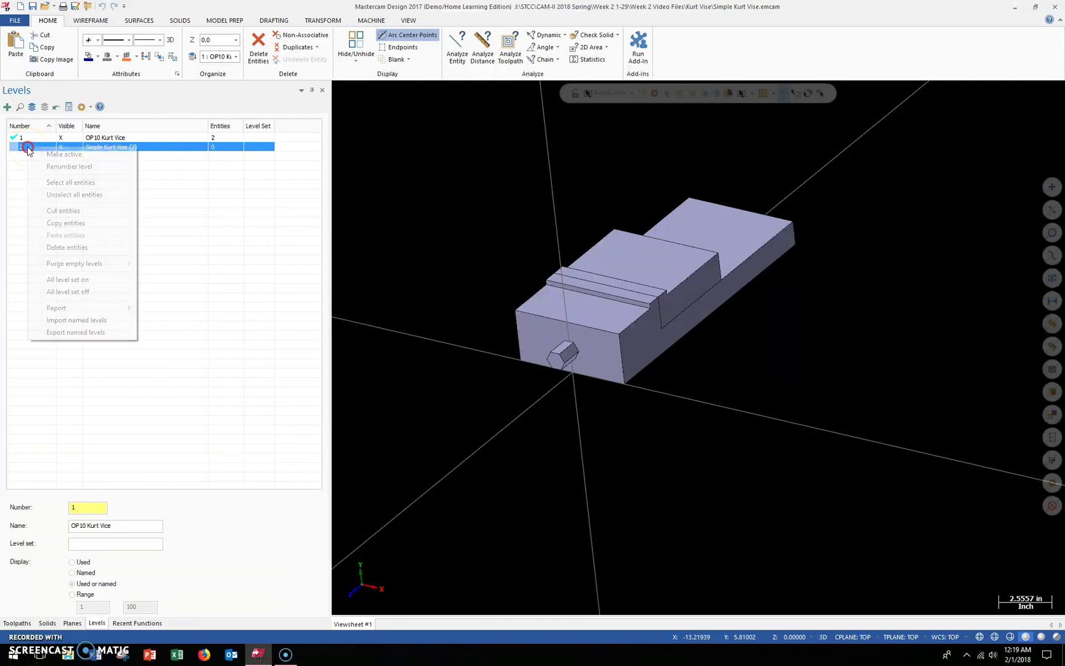
pyautogui.moveTo(93, 270)
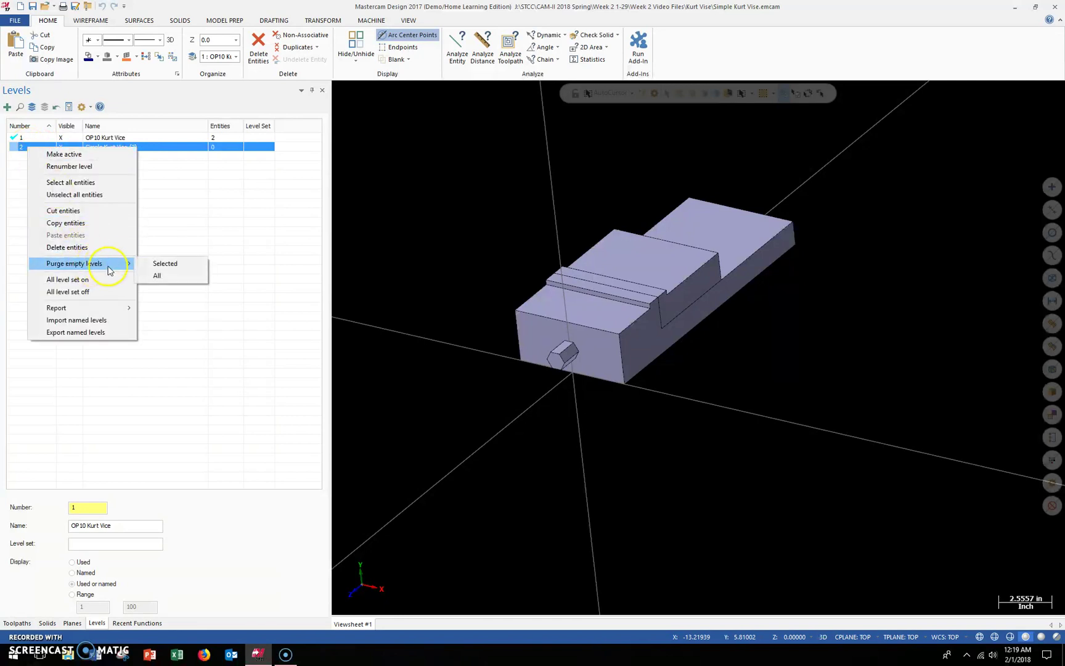
pyautogui.click(165, 263)
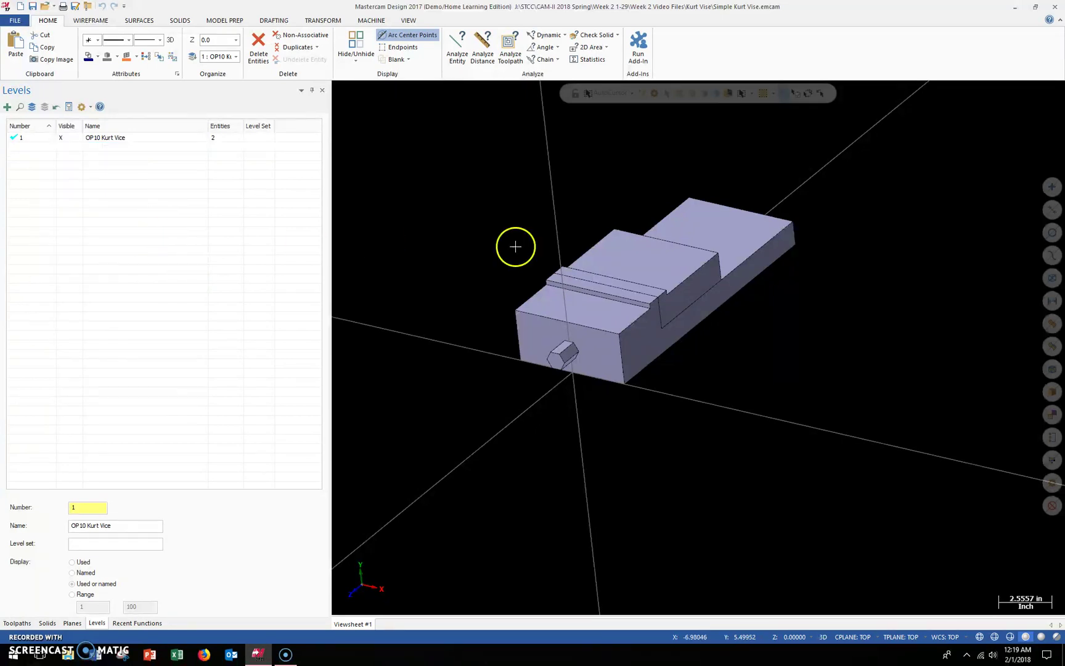
# - Change the solid color of the whole vise to magenta from the default colors
pyautogui.moveTo(448, 115); pyautogui.dragTo(854, 434)
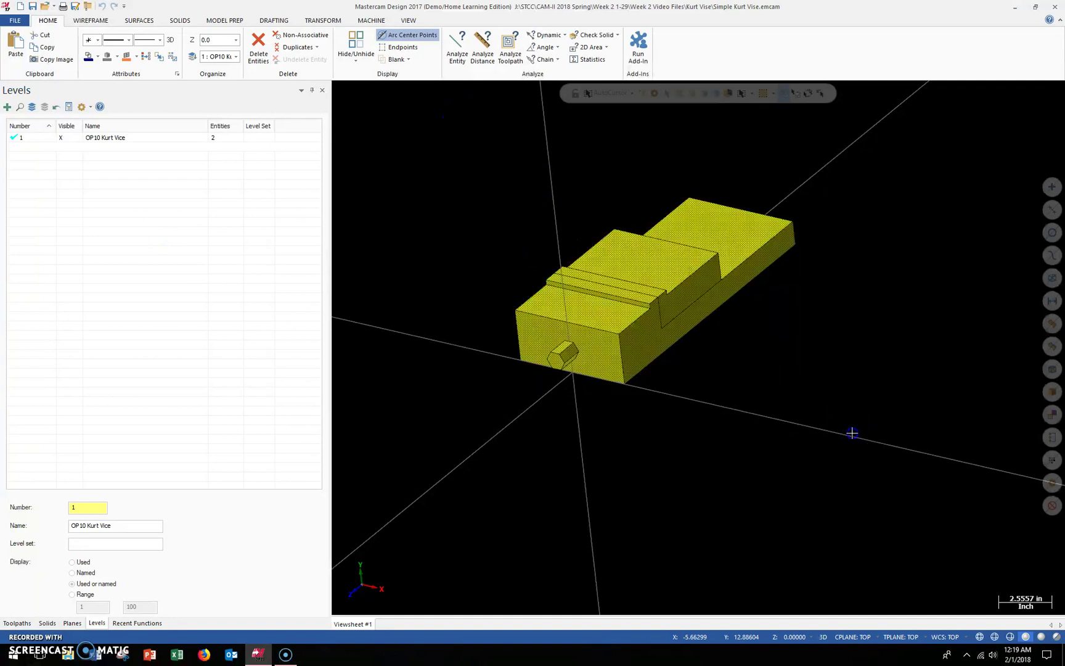
pyautogui.rightClick(644, 267)
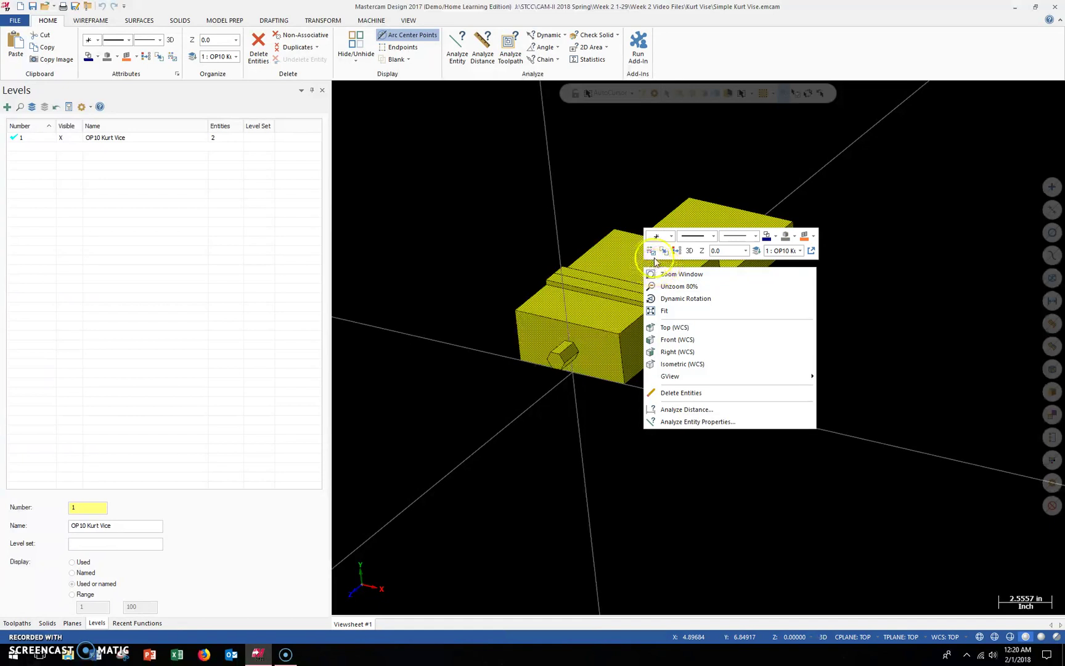
pyautogui.click(797, 237)
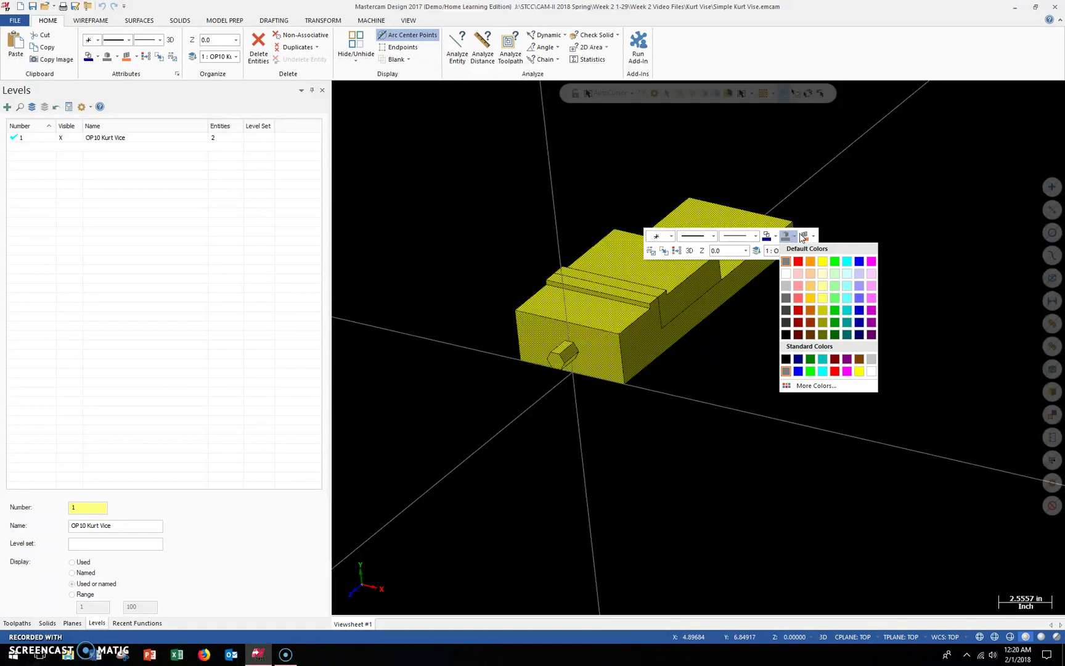
pyautogui.click(871, 261)
pyautogui.scroll(2, 801, 322)
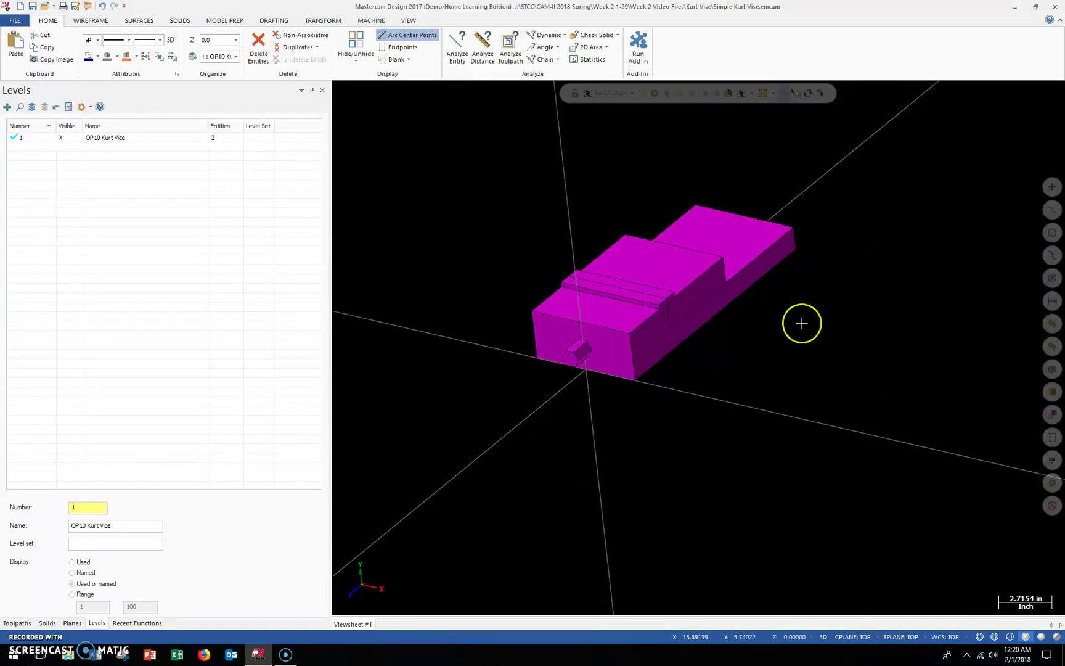
pyautogui.scroll(2, 570, 159)
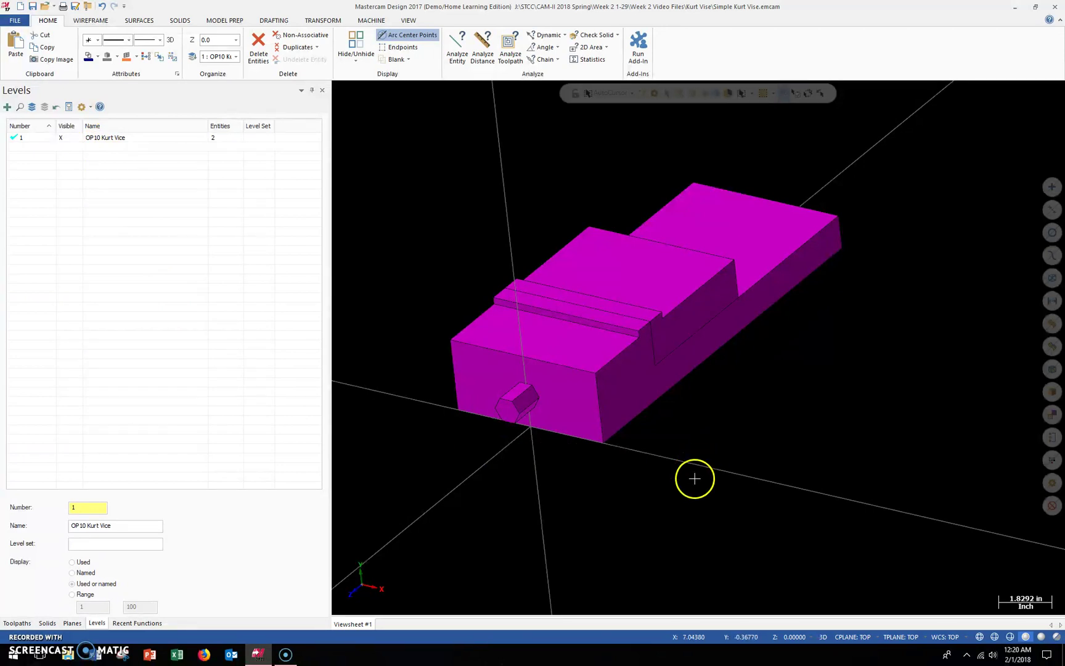
# - Examine how the vise is oriented relative to the origin in the Top (WCS) view
pyautogui.rightClick(384, 325)
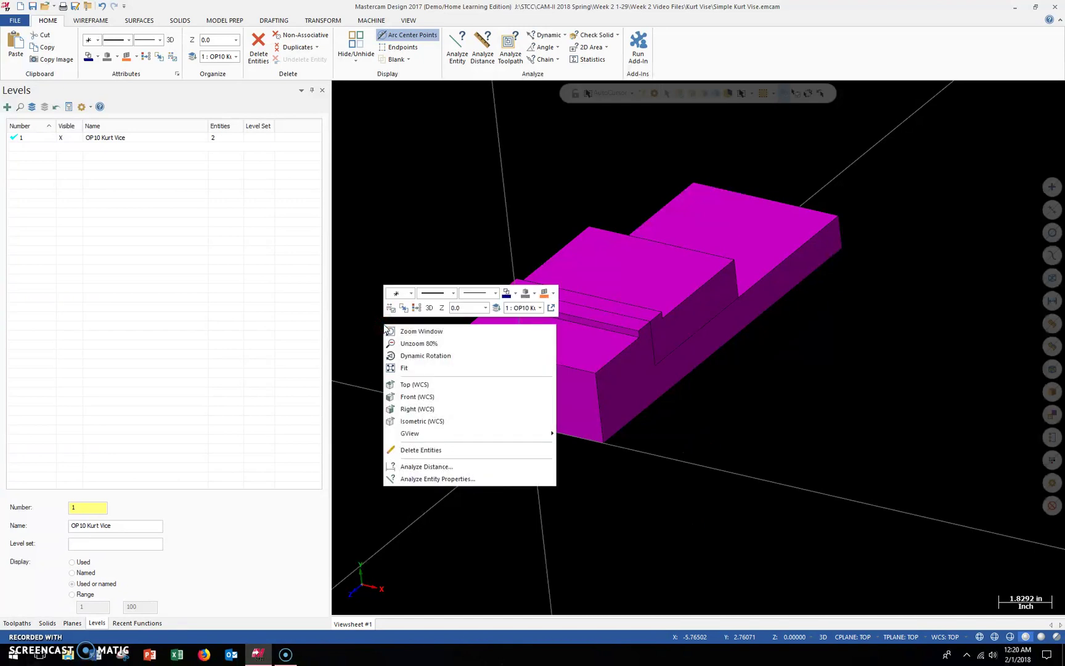
pyautogui.click(415, 384)
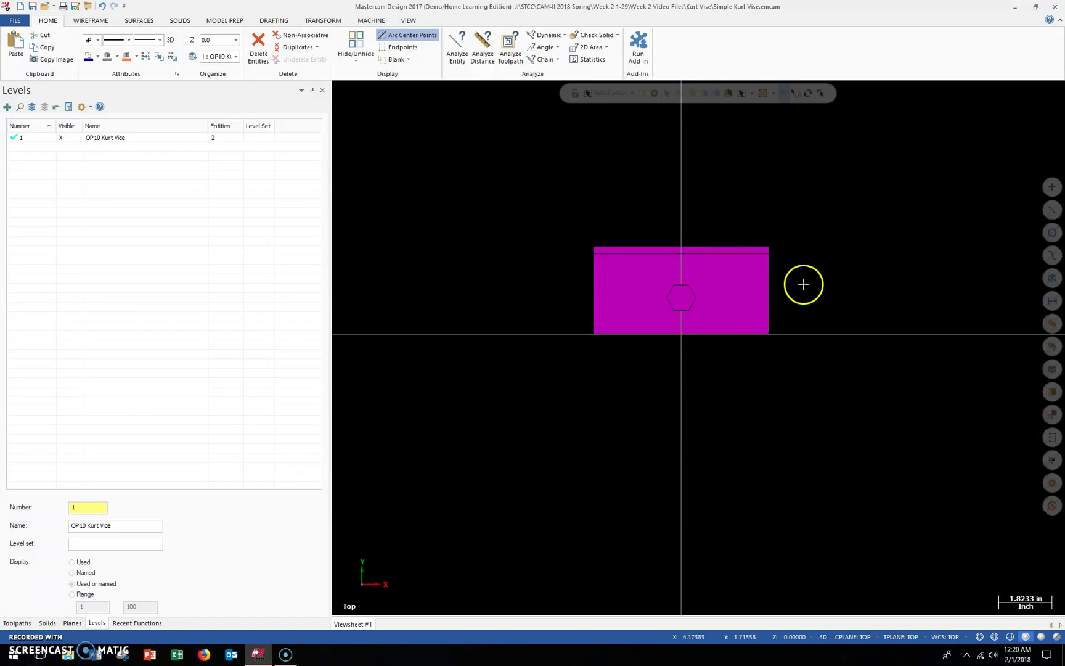
pyautogui.rightClick(481, 284)
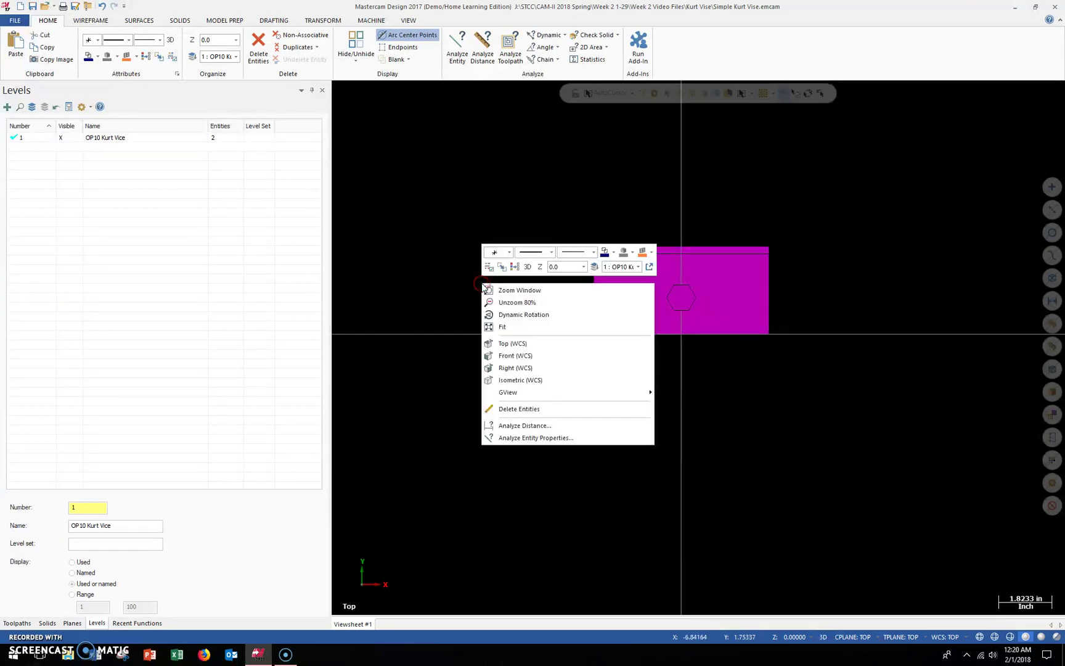
pyautogui.click(501, 344)
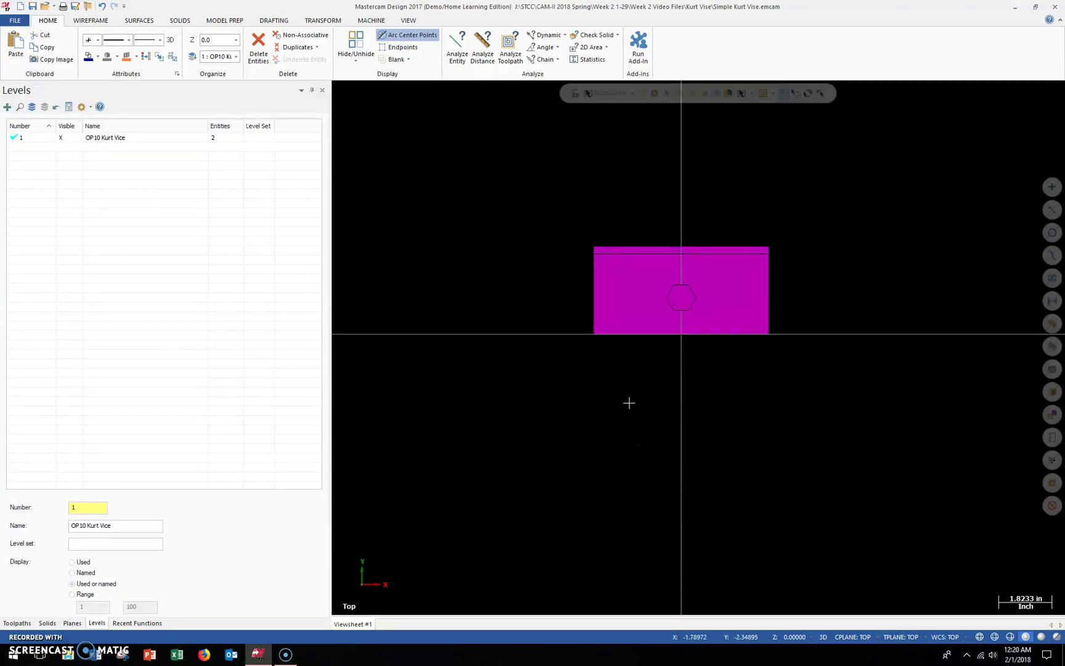
pyautogui.rightClick(547, 400)
pyautogui.click(573, 459)
pyautogui.scroll(-2, 857, 248)
pyautogui.scroll(2, 825, 238)
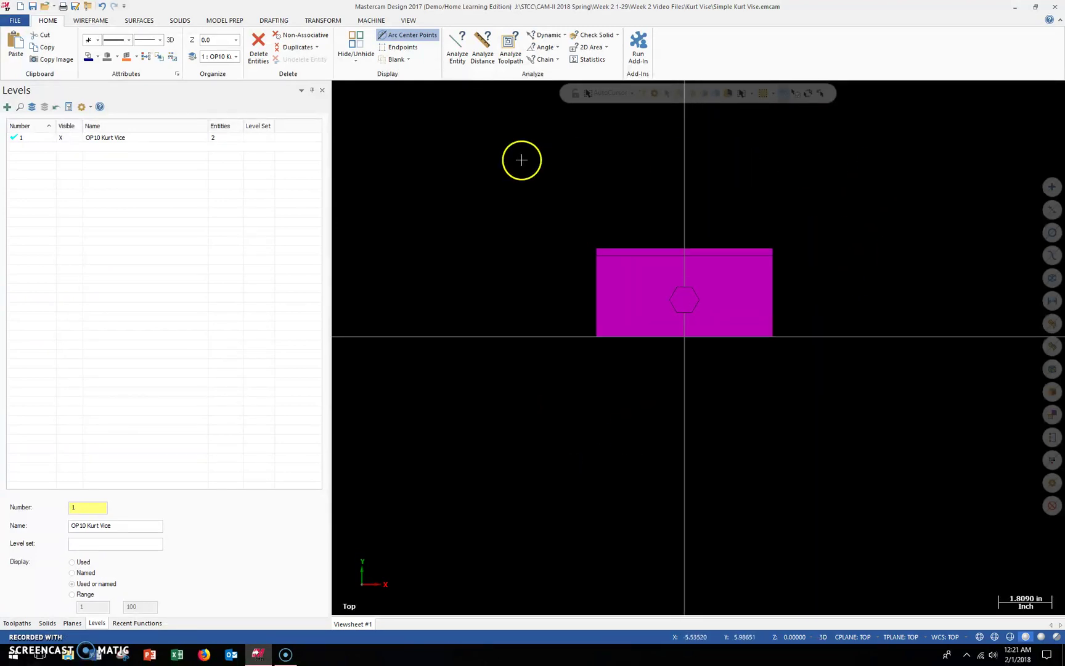
# - Start a Dynamic transform and select all the vise solids as the entities to move
pyautogui.click(265, 21)
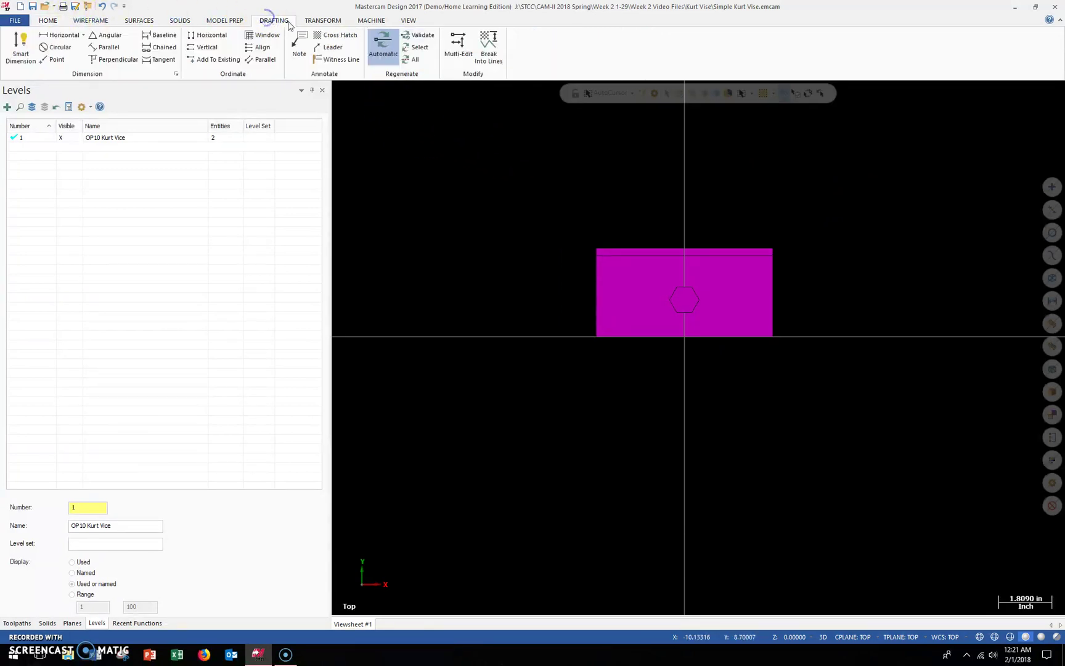
pyautogui.click(321, 21)
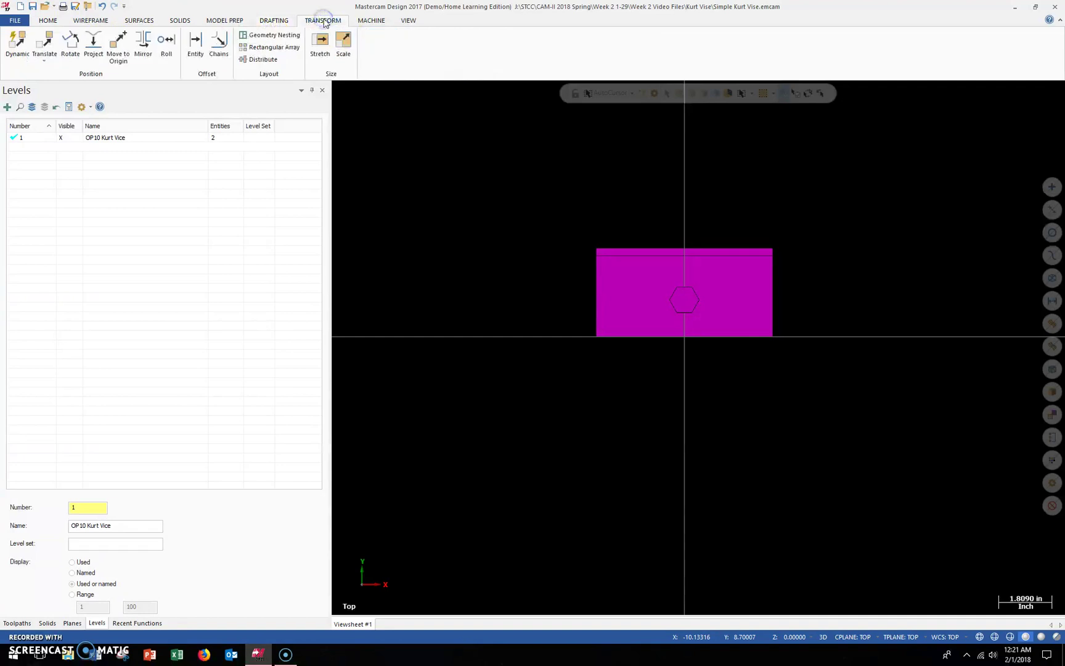
pyautogui.click(19, 41)
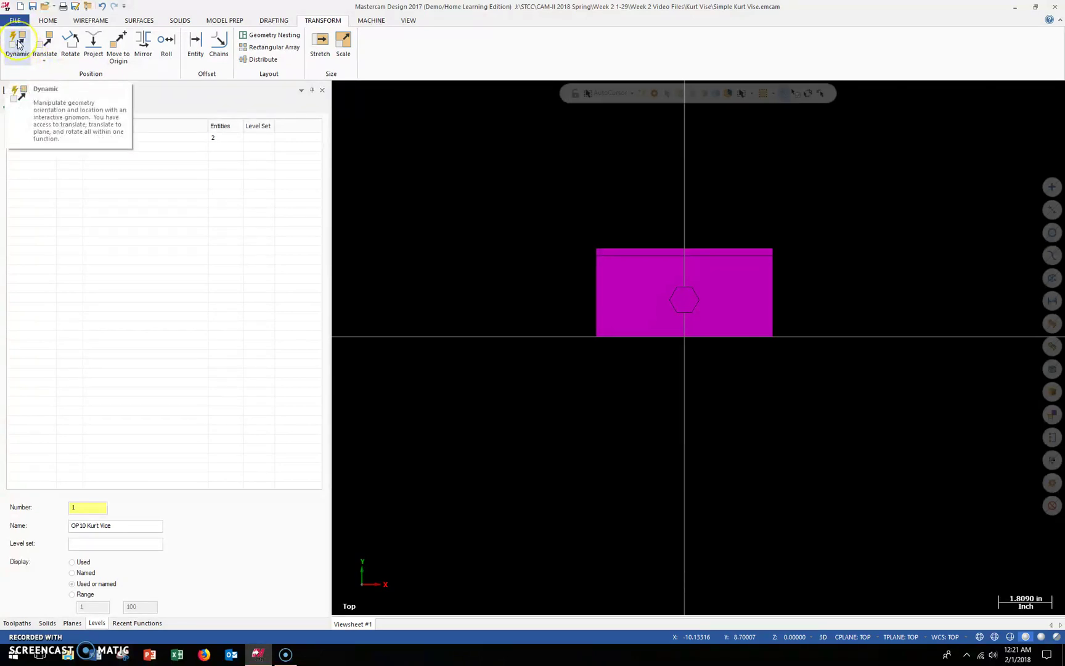
pyautogui.click(18, 43)
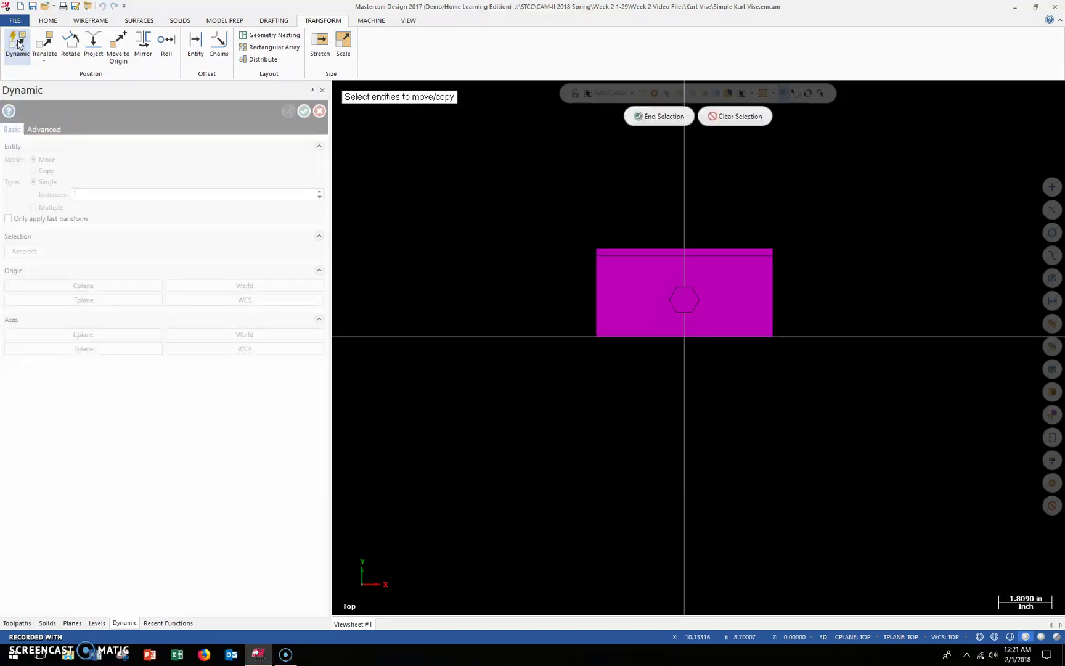
pyautogui.moveTo(506, 167); pyautogui.dragTo(845, 387)
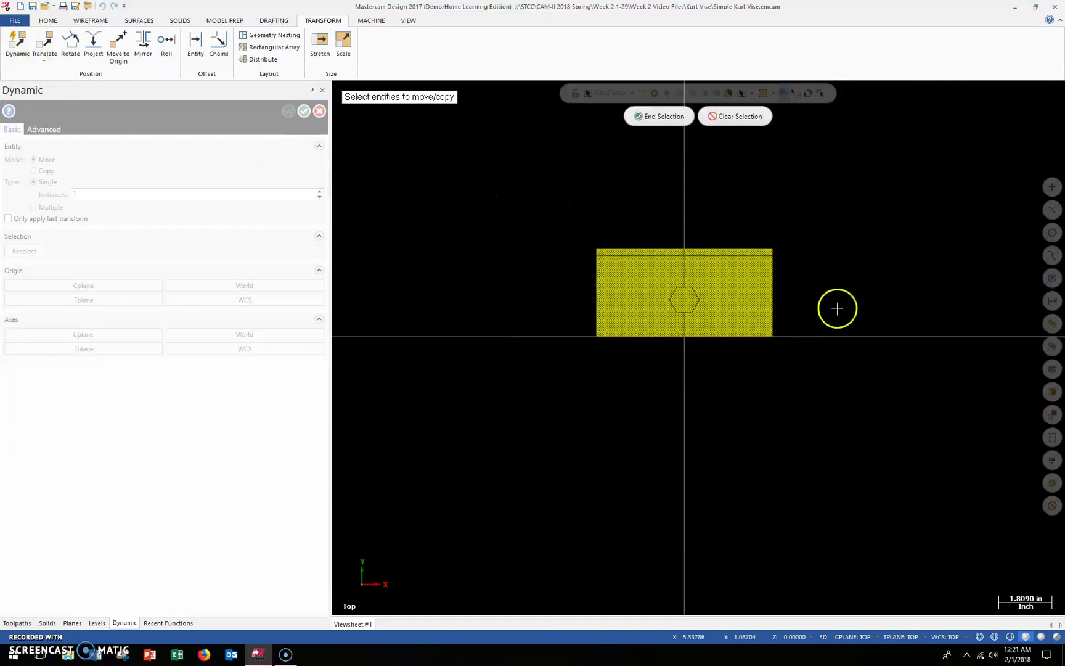
pyautogui.moveTo(843, 302); pyautogui.dragTo(785, 349, button='middle')
pyautogui.moveTo(663, 352); pyautogui.dragTo(708, 276)
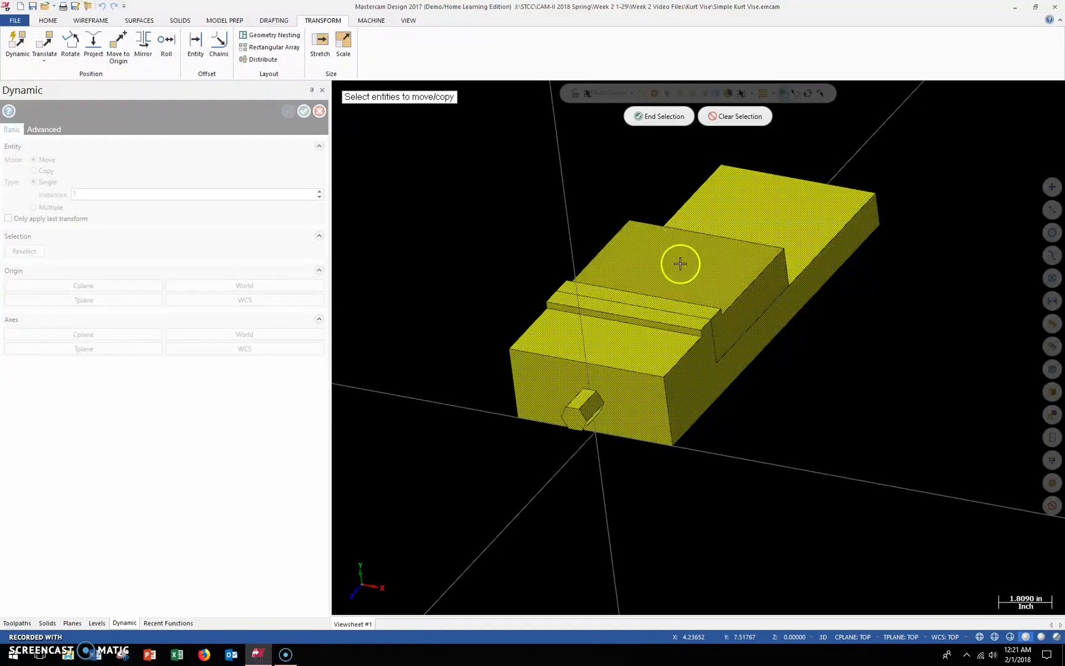
pyautogui.click(661, 120)
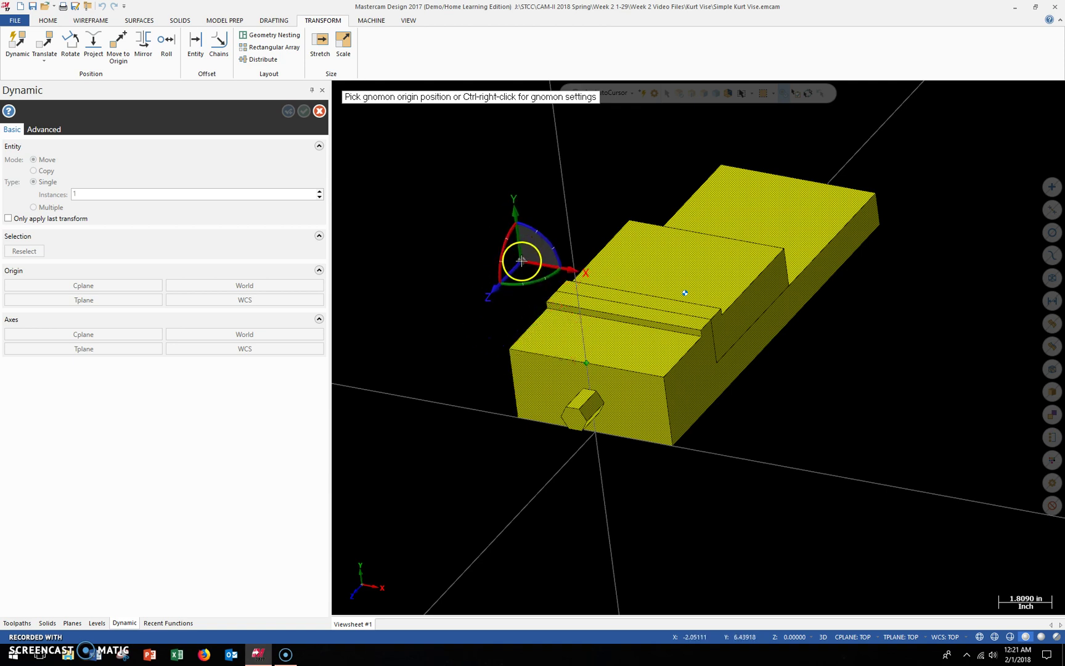
# - Place the gnomon in empty space beside the vise and try out its axis translation and rotation handles
pyautogui.click(468, 283)
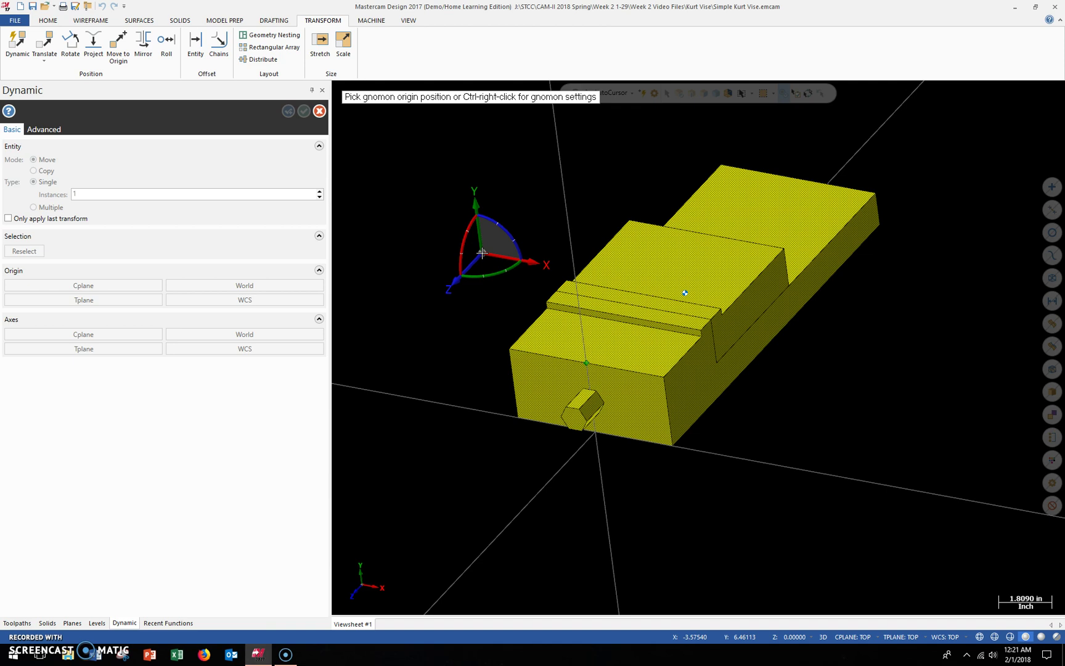
pyautogui.click(448, 221)
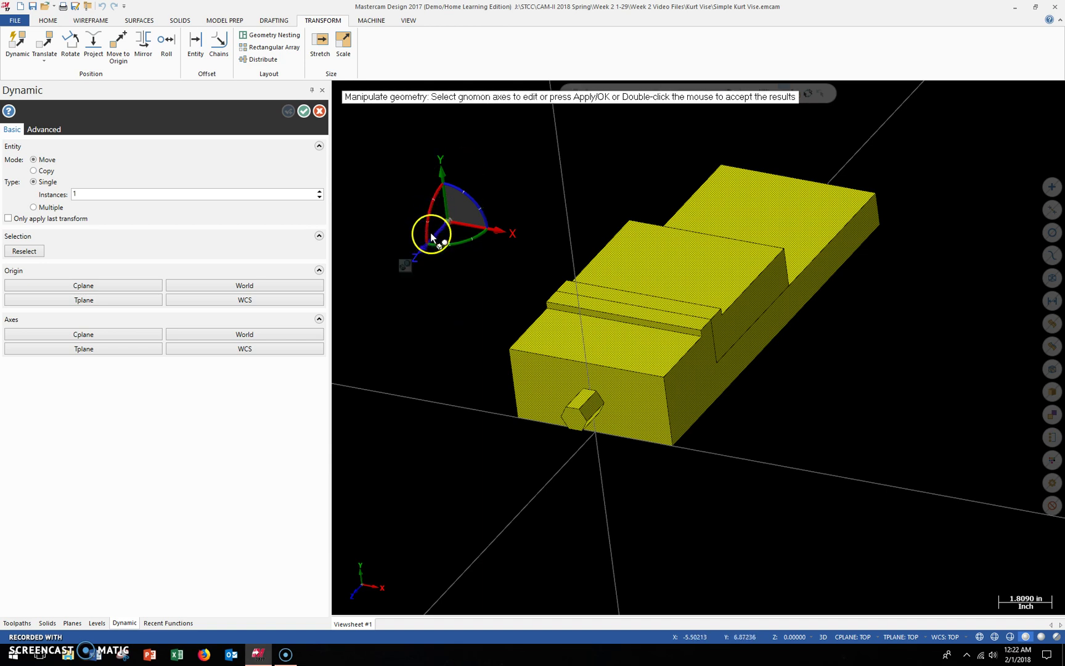
pyautogui.click(453, 242)
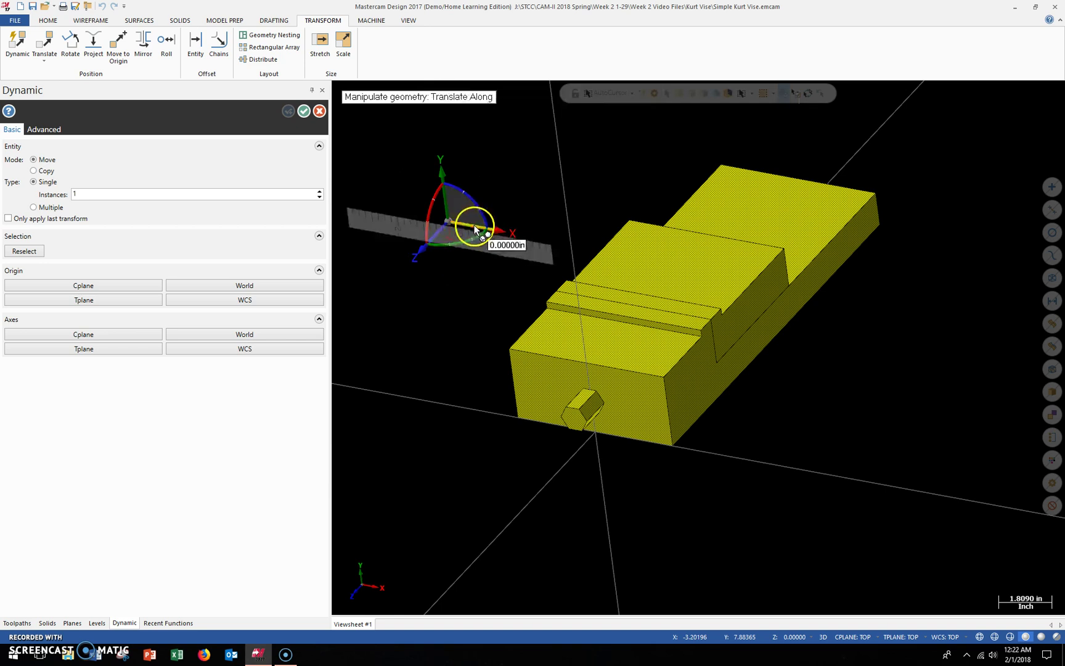
pyautogui.click(436, 240)
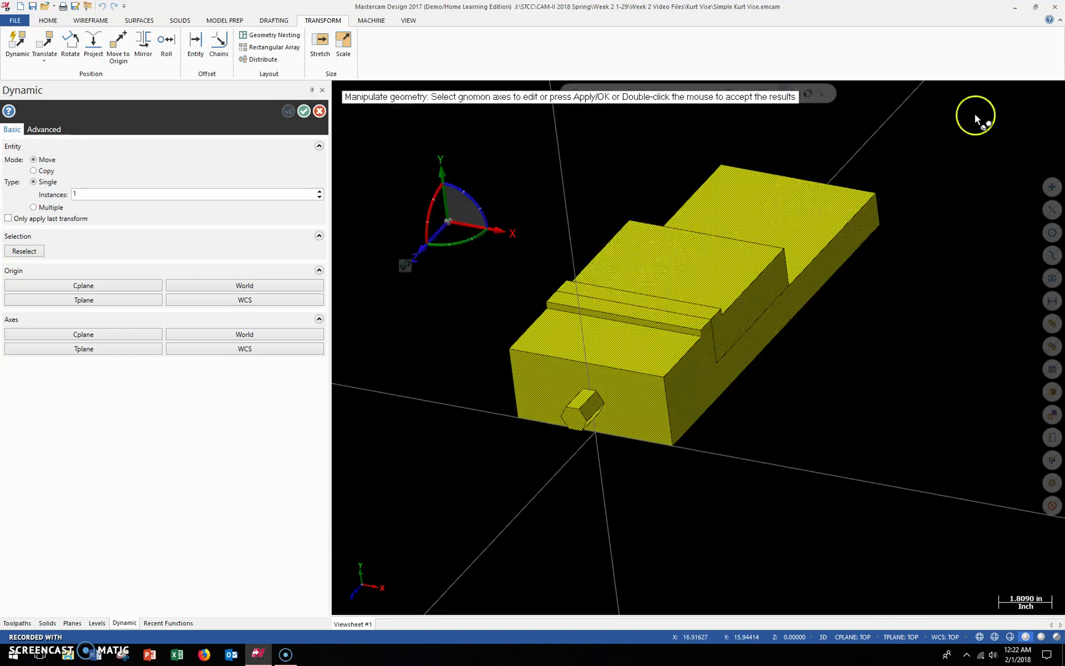
pyautogui.click(458, 245)
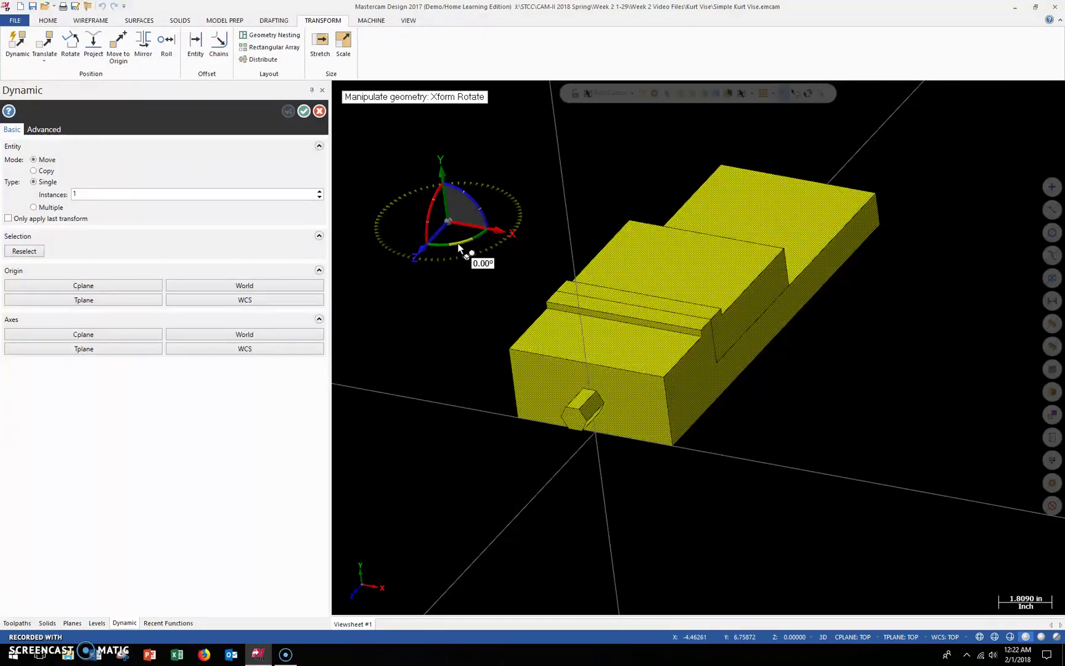
pyautogui.click(432, 326)
pyautogui.moveTo(462, 452); pyautogui.dragTo(498, 424, button='middle')
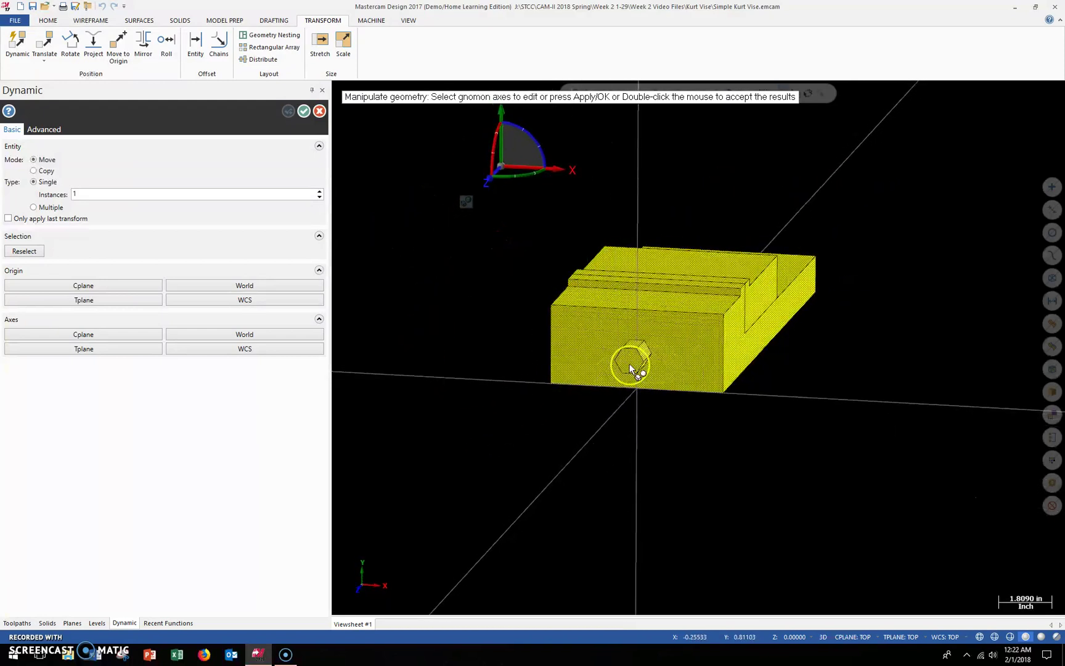
pyautogui.moveTo(535, 333); pyautogui.dragTo(514, 355, button='middle')
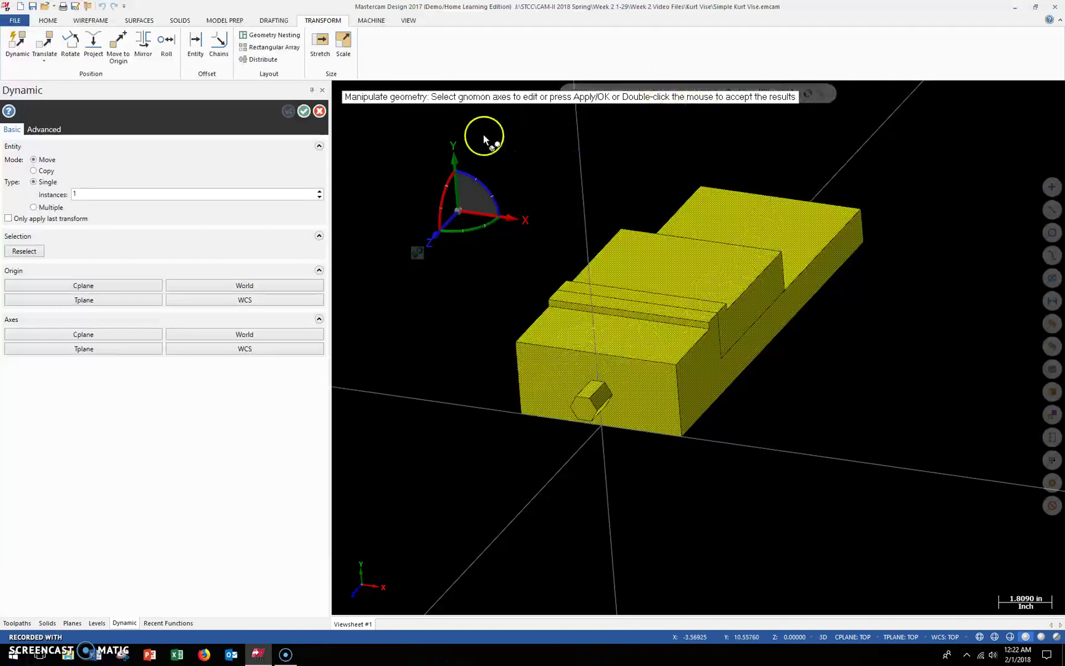
# - Rotate the vise 90 degrees about the gnomon's X axis
pyautogui.click(442, 195)
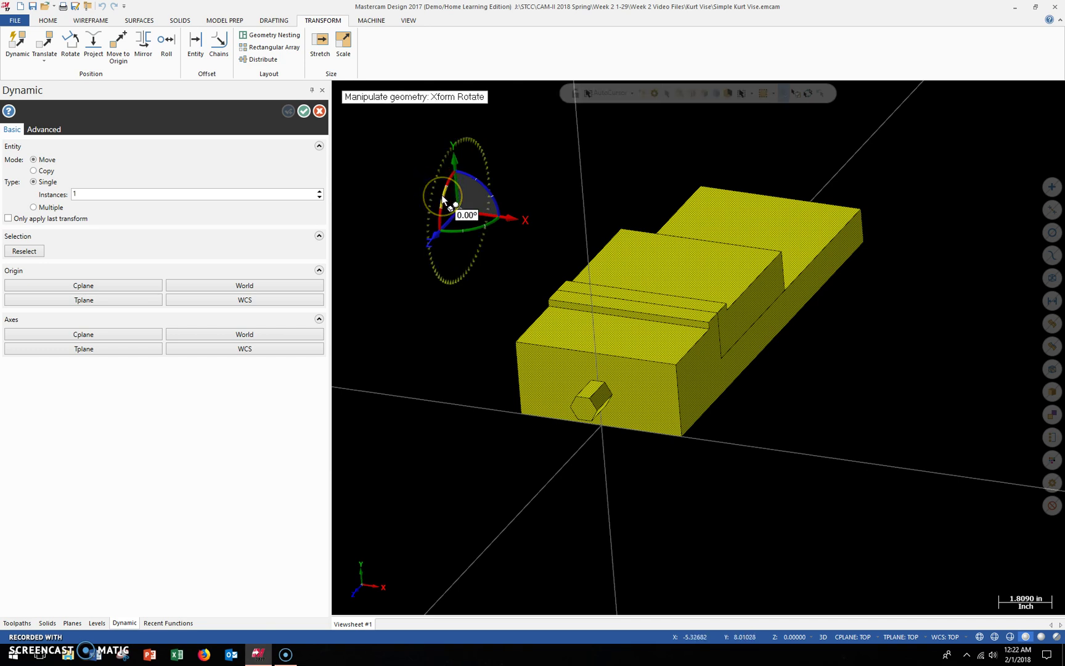
pyautogui.click(443, 198)
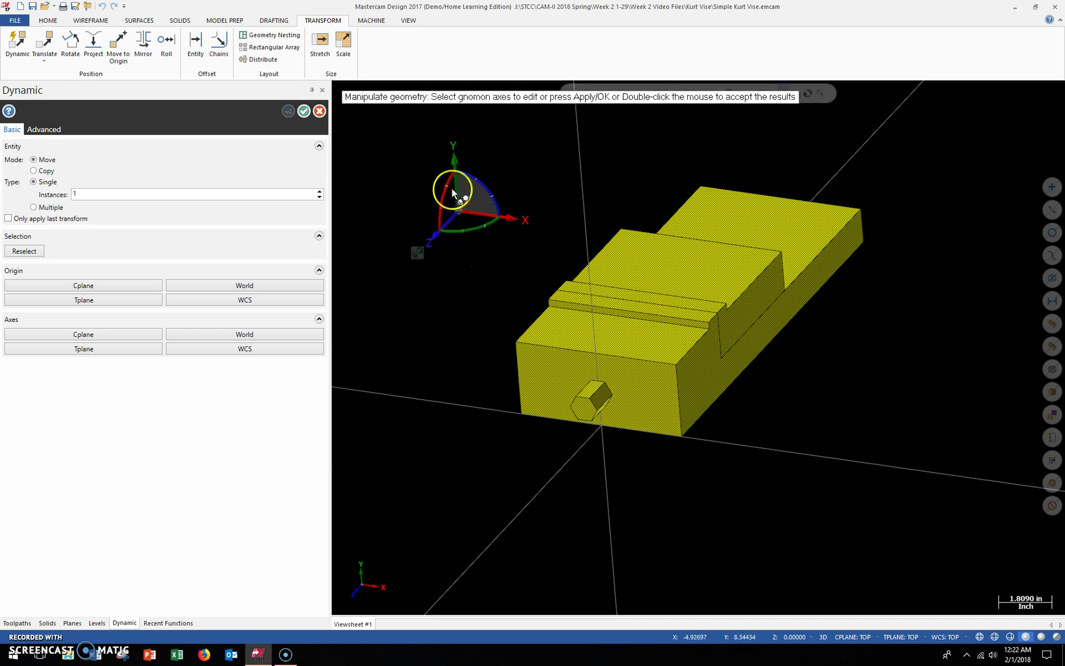
pyautogui.click(443, 196)
pyautogui.click(444, 197)
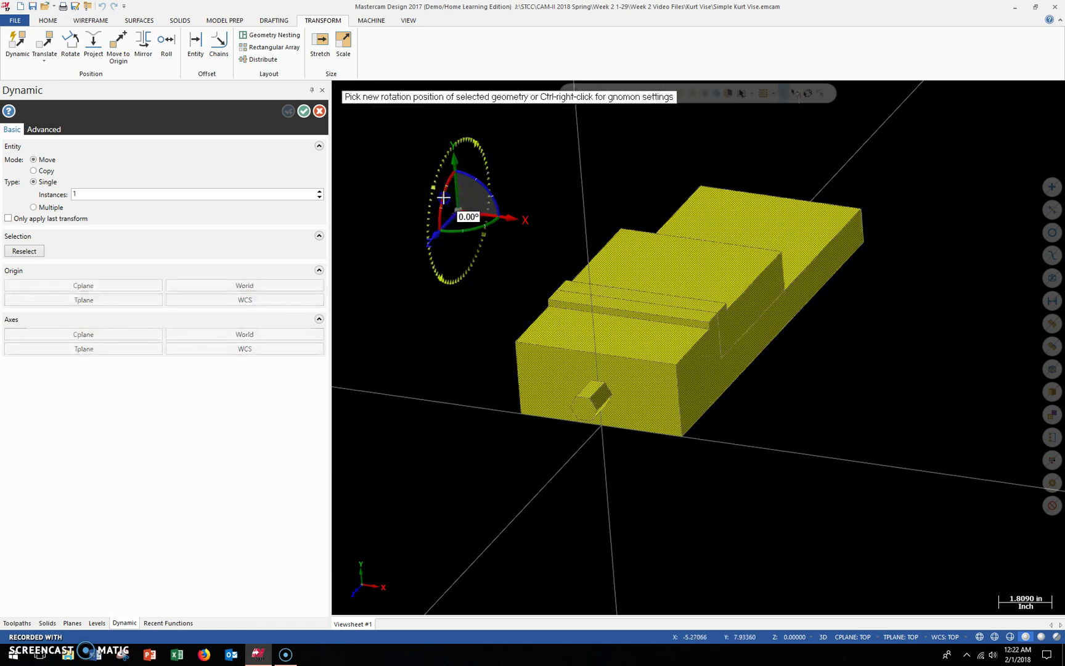
pyautogui.moveTo(443, 197); pyautogui.dragTo(423, 253)
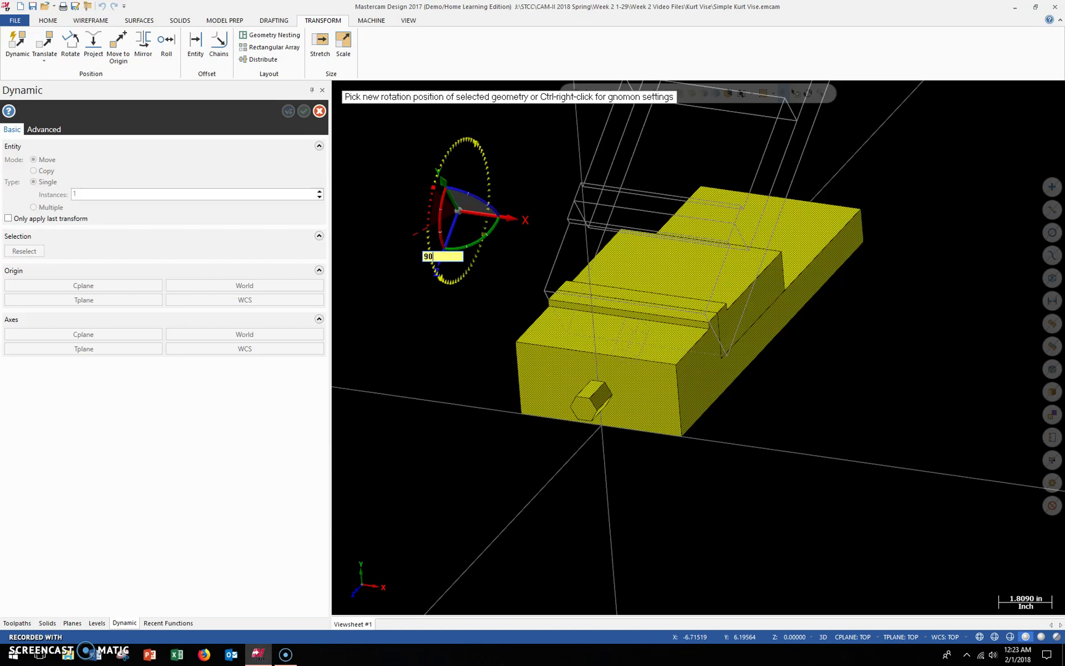
pyautogui.press('Return')
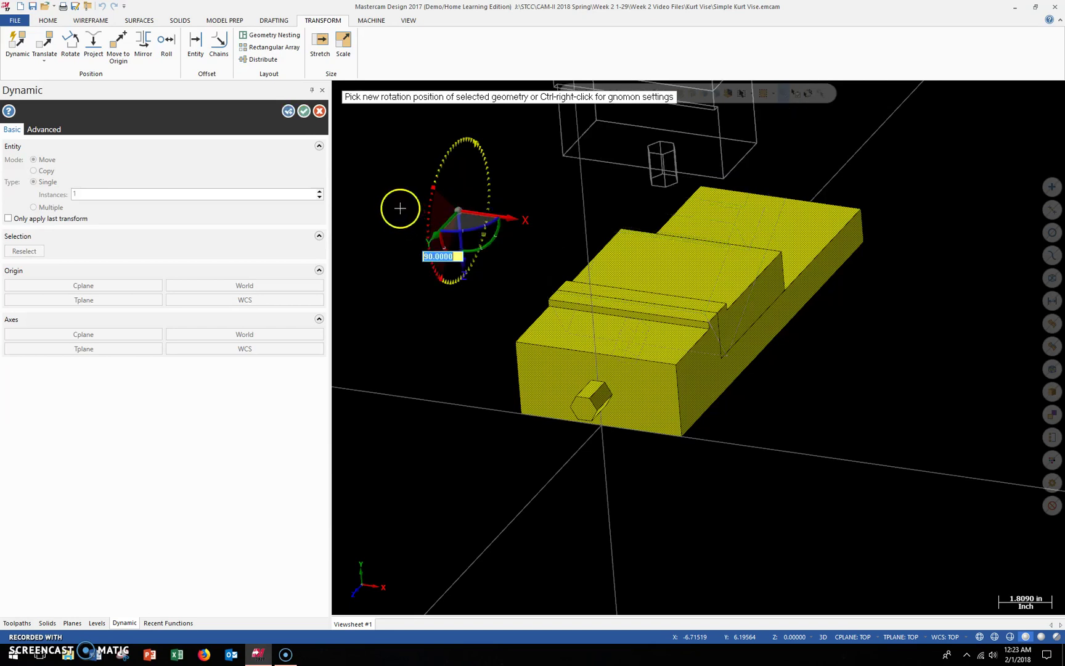
# - Fix the rotated position of the vise and accept the Dynamic transform in Move mode
pyautogui.scroll(-4, 584, 277)
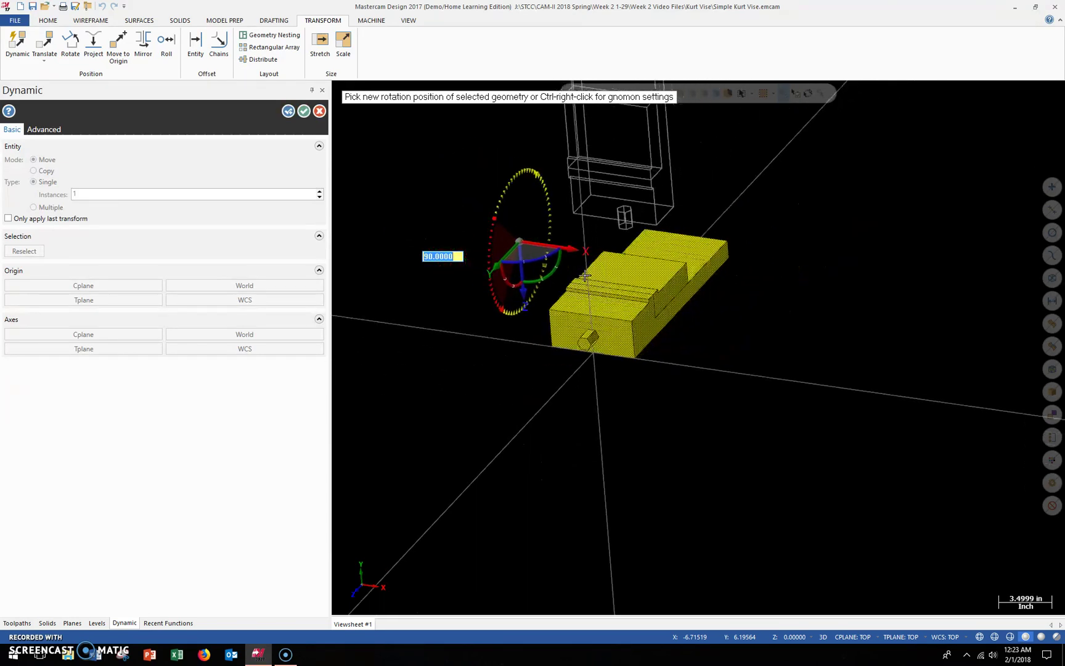
pyautogui.scroll(-4, 585, 276)
pyautogui.scroll(3, 534, 147)
pyautogui.click(510, 183)
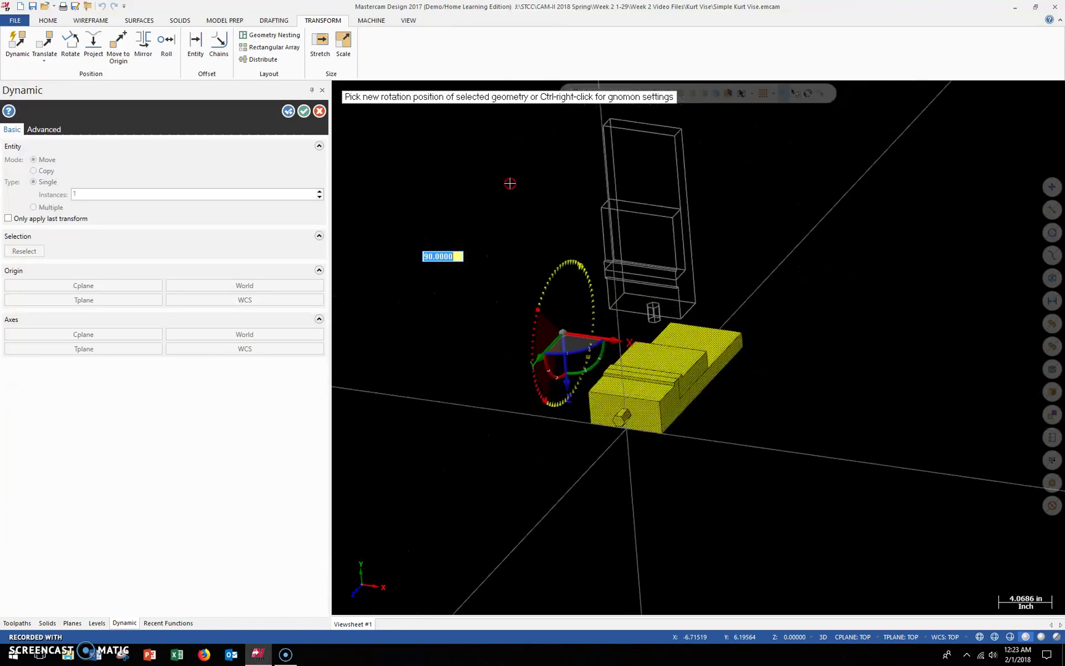
pyautogui.moveTo(511, 238); pyautogui.dragTo(532, 238, button='middle')
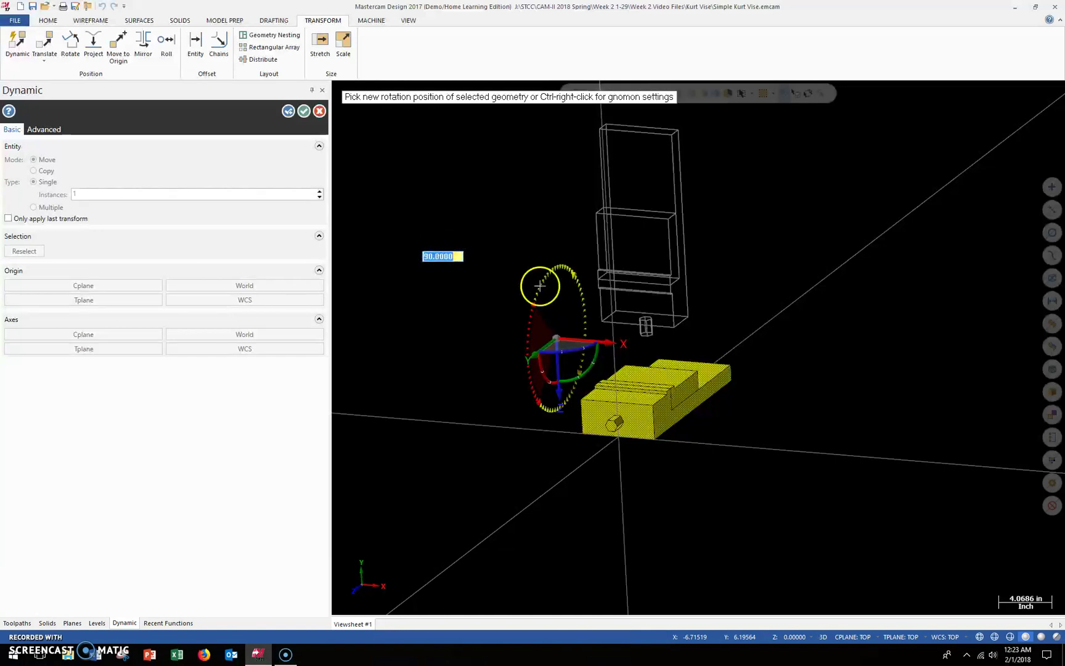
pyautogui.click(514, 303)
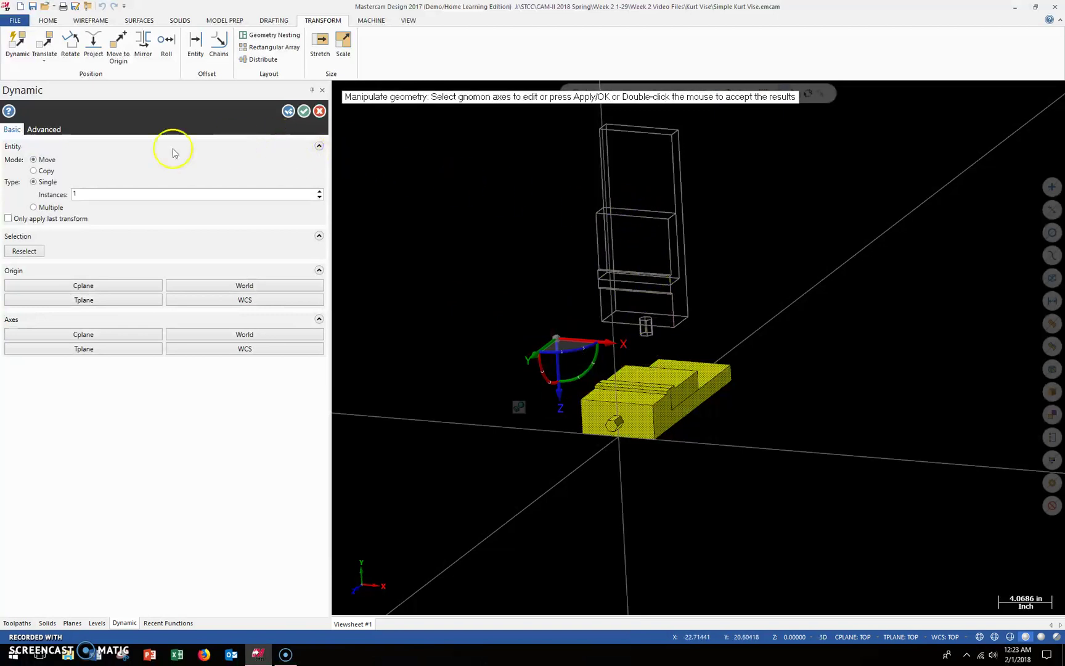
pyautogui.click(305, 111)
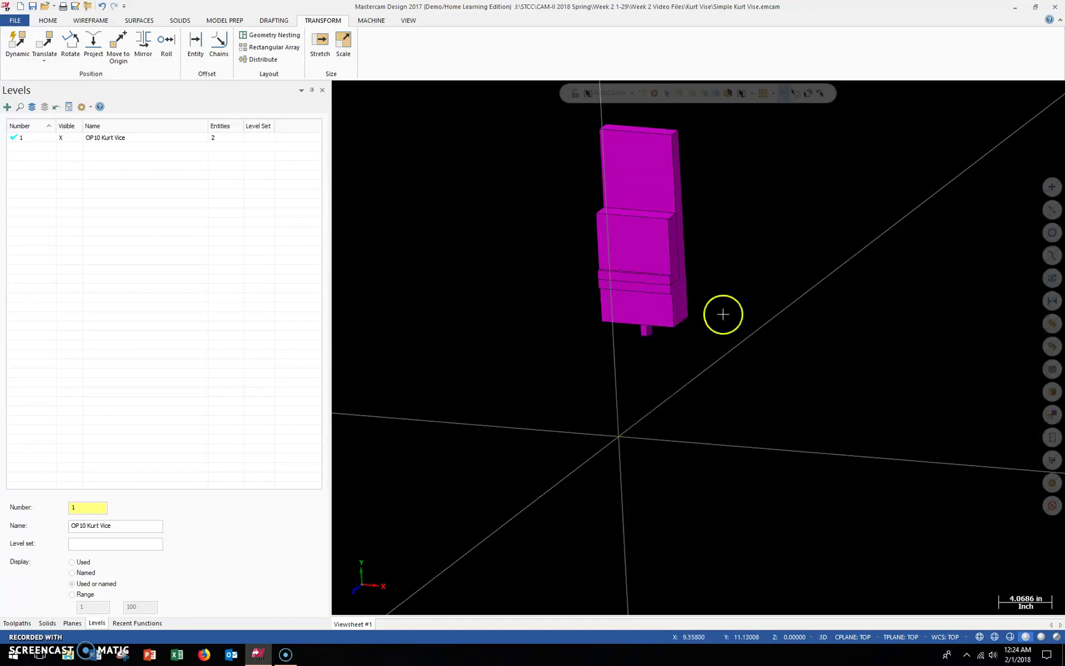
# - Examine the rotated vise's orientation and its position relative to the origin in the Top (WCS) and tilted views
pyautogui.rightClick(484, 362)
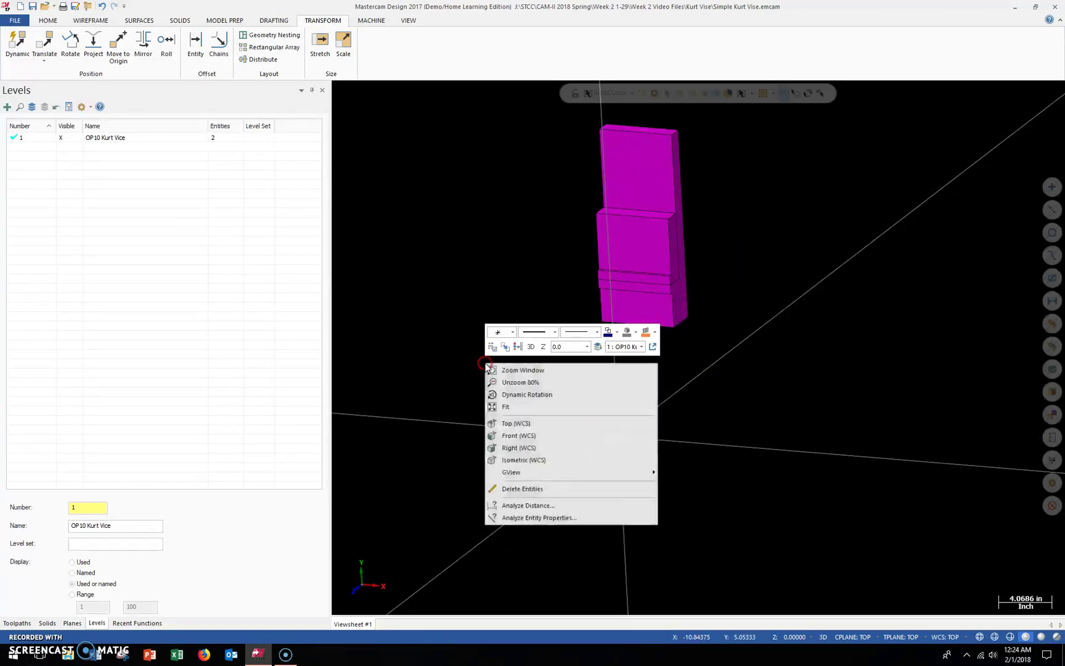
pyautogui.click(517, 424)
pyautogui.scroll(-3, 519, 426)
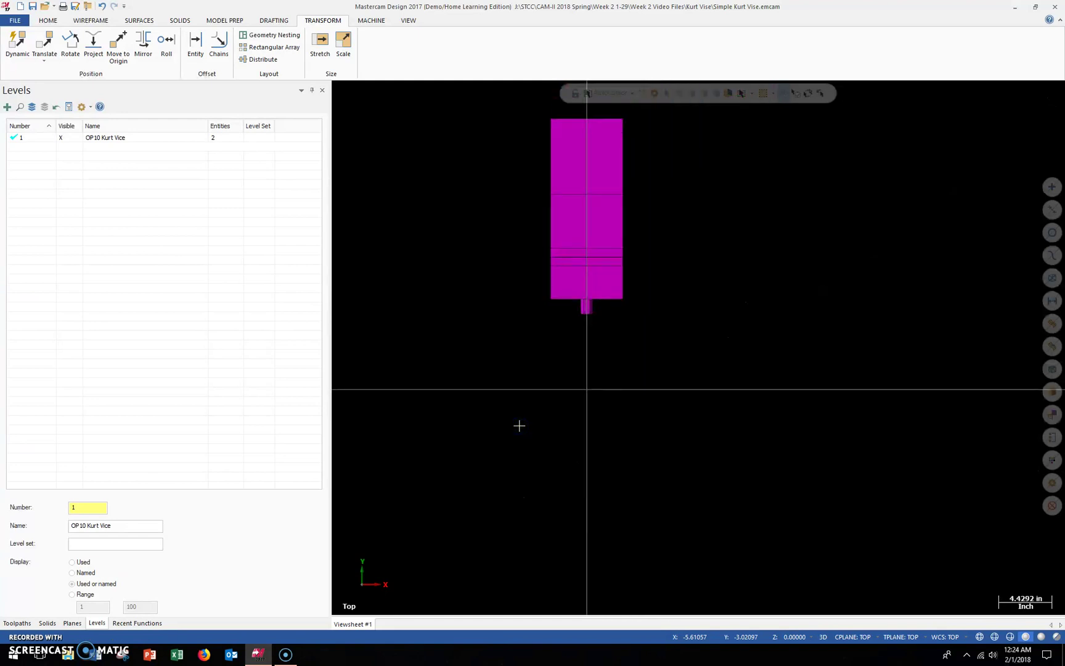
pyautogui.scroll(2, 533, 207)
pyautogui.moveTo(519, 326); pyautogui.dragTo(699, 347, button='middle')
pyautogui.moveTo(487, 293); pyautogui.dragTo(530, 278, button='middle')
pyautogui.rightClick(471, 282)
pyautogui.click(501, 343)
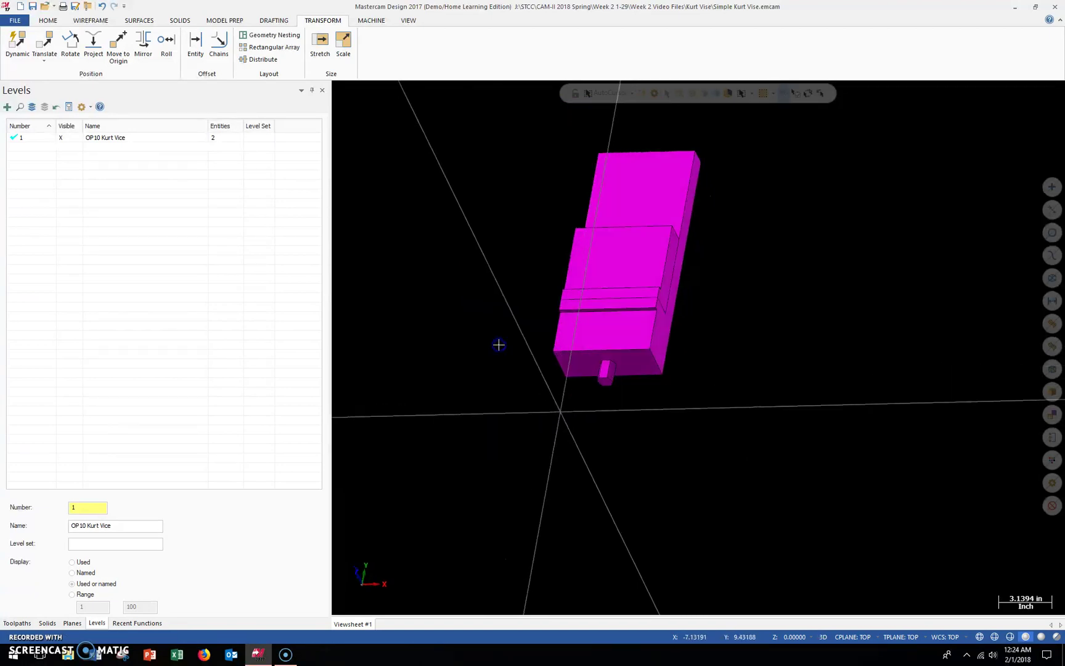
pyautogui.scroll(-4, 491, 359)
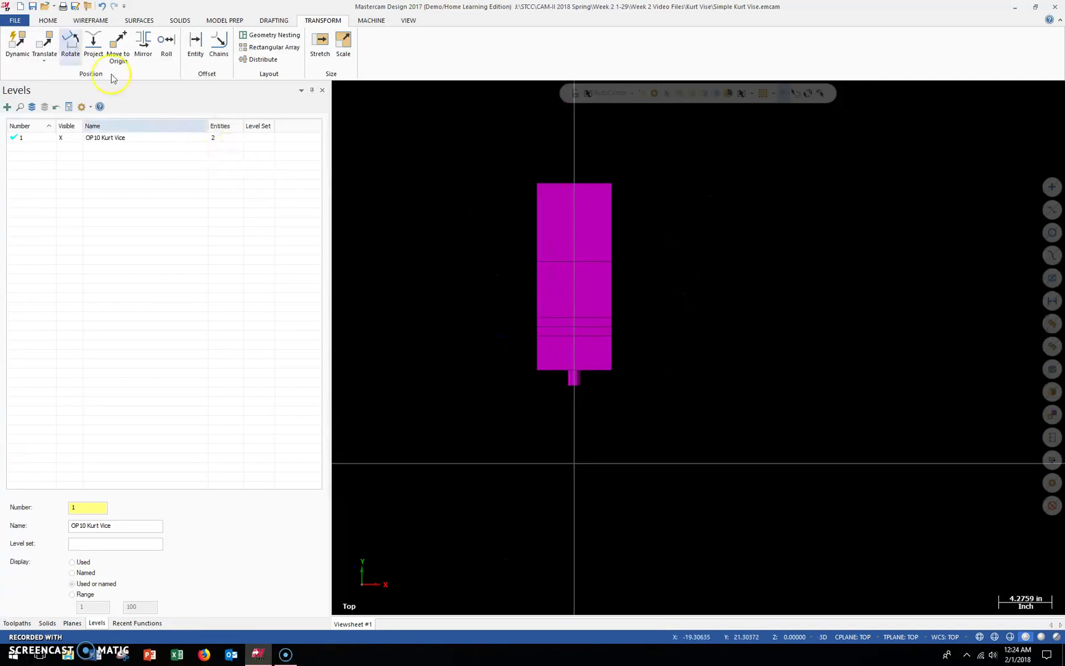
# - Undo the Dynamic rotation of the vise
pyautogui.click(102, 6)
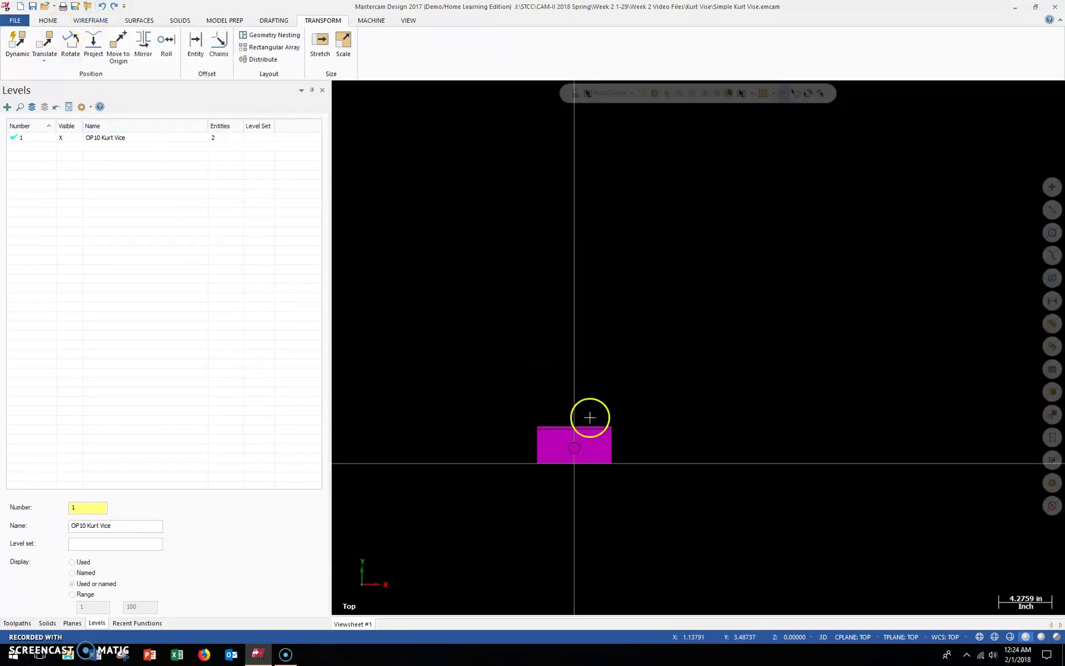
pyautogui.scroll(6, 589, 432)
pyautogui.moveTo(637, 330); pyautogui.dragTo(599, 357, button='middle')
# - Start a Dynamic transform on all the vise solids and place the gnomon in empty space beside them
pyautogui.click(10, 44)
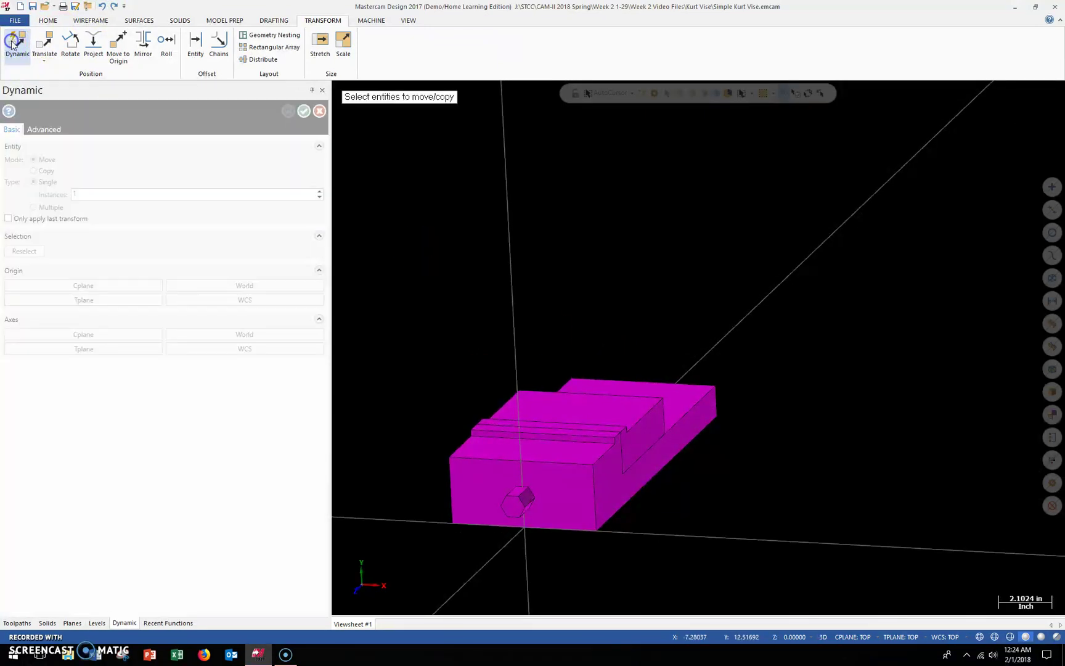
pyautogui.moveTo(370, 272); pyautogui.dragTo(778, 563)
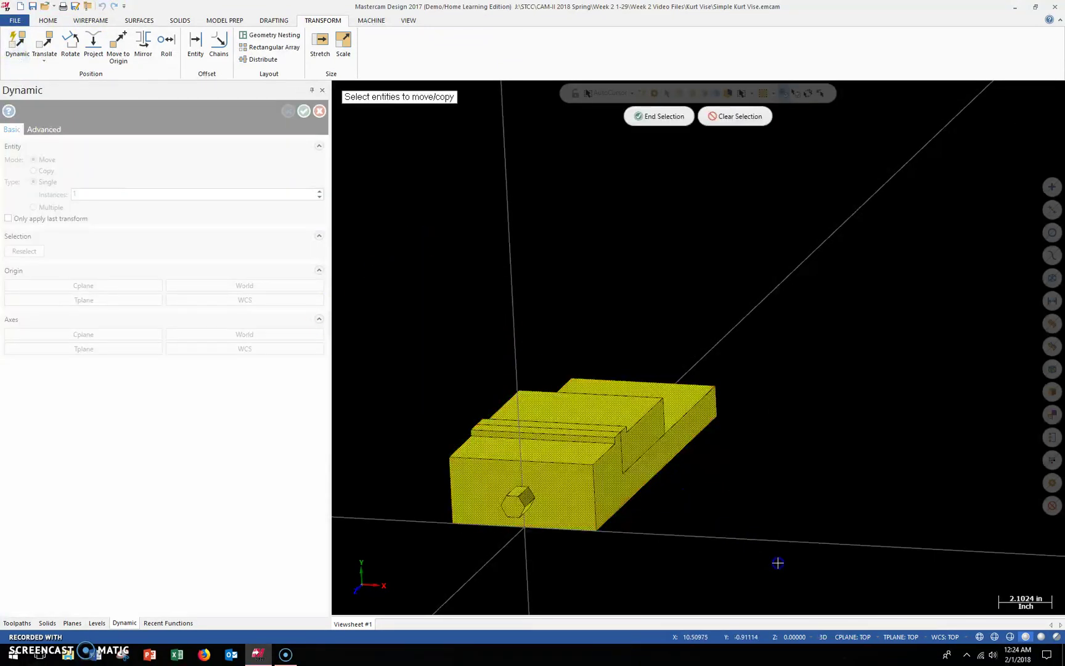
pyautogui.click(662, 118)
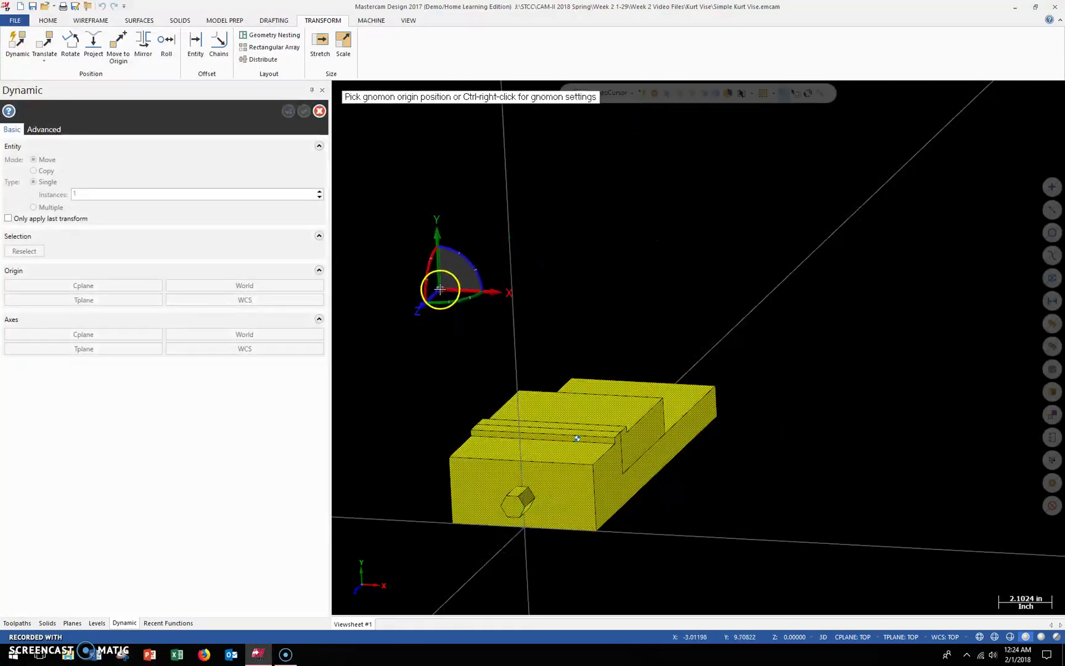
pyautogui.click(439, 288)
pyautogui.moveTo(469, 338); pyautogui.dragTo(447, 349, button='middle')
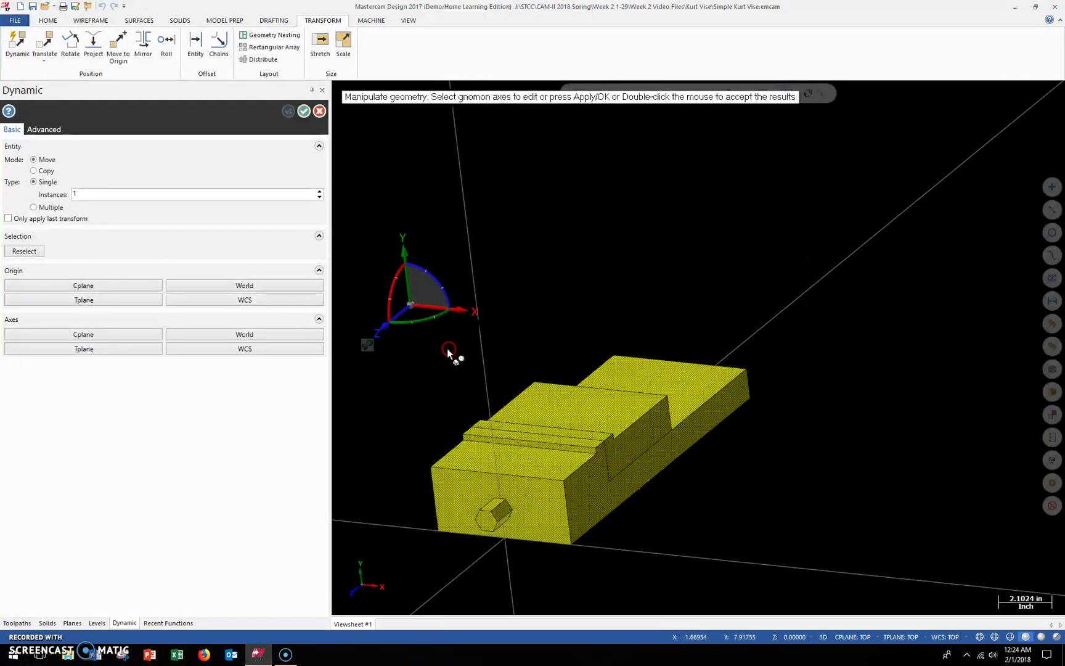
# - Rotate all the vise solids by 90 degrees about the gnomon's X axis and accept the Dynamic transform in Move mode
pyautogui.click(392, 289)
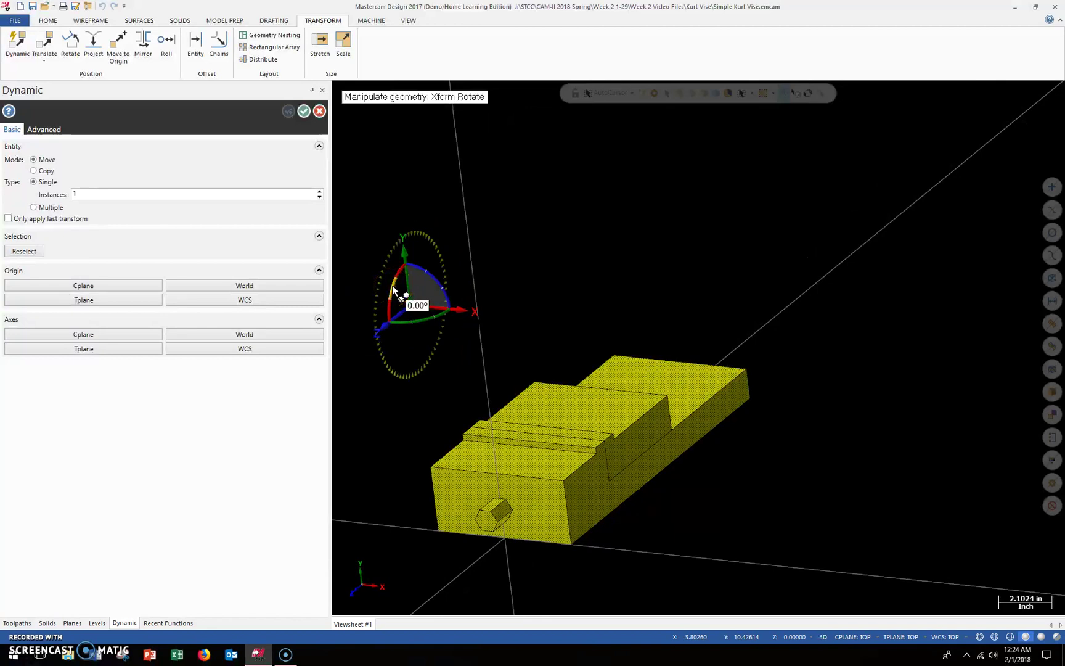
pyautogui.click(404, 258)
pyautogui.click(389, 286)
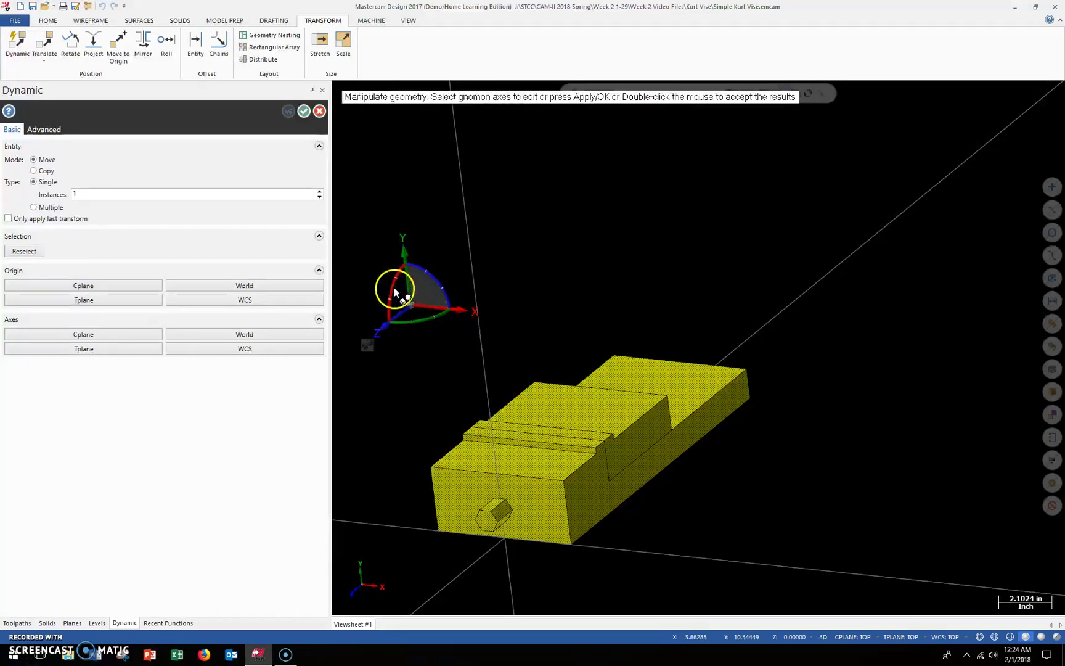
pyautogui.click(394, 290)
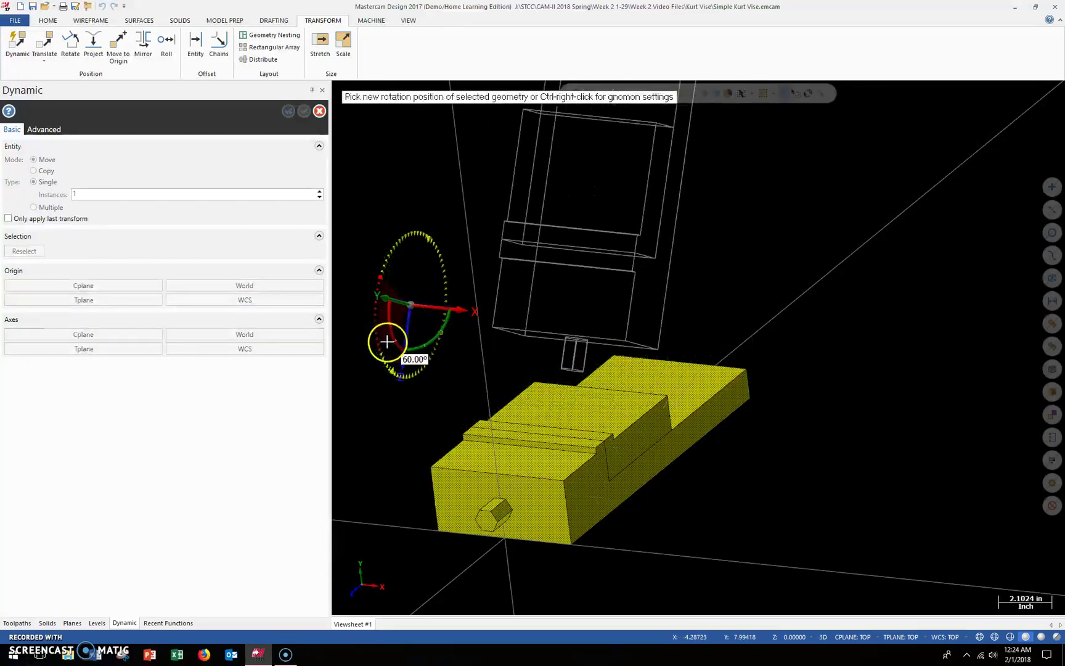
pyautogui.write('9')
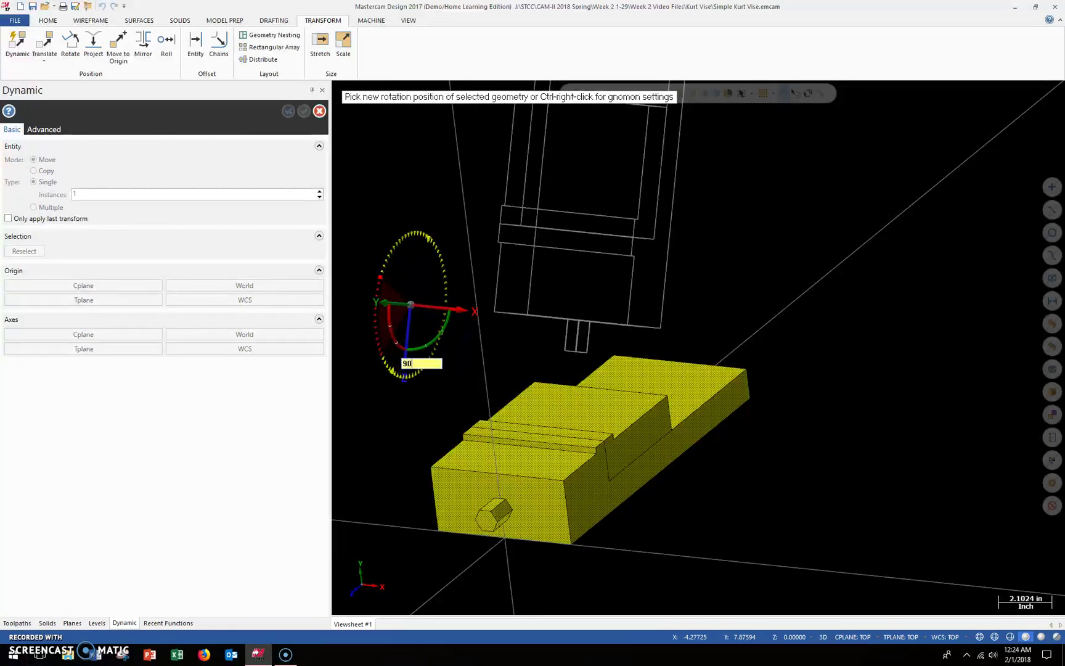
pyautogui.write('0')
pyautogui.press('Return')
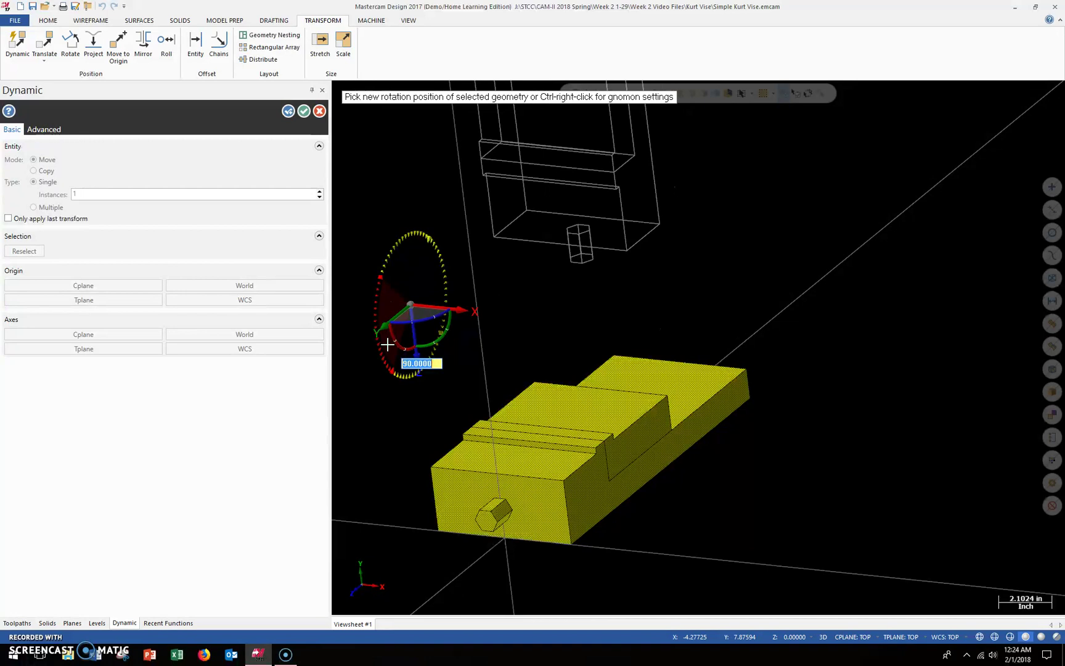
pyautogui.click(387, 344)
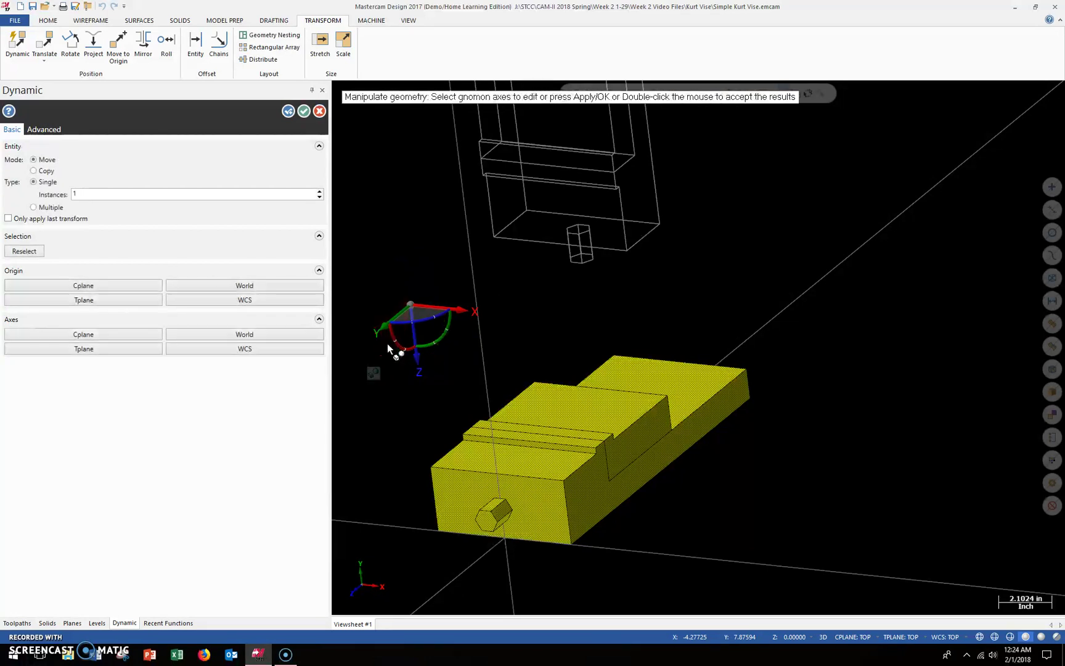
pyautogui.click(302, 112)
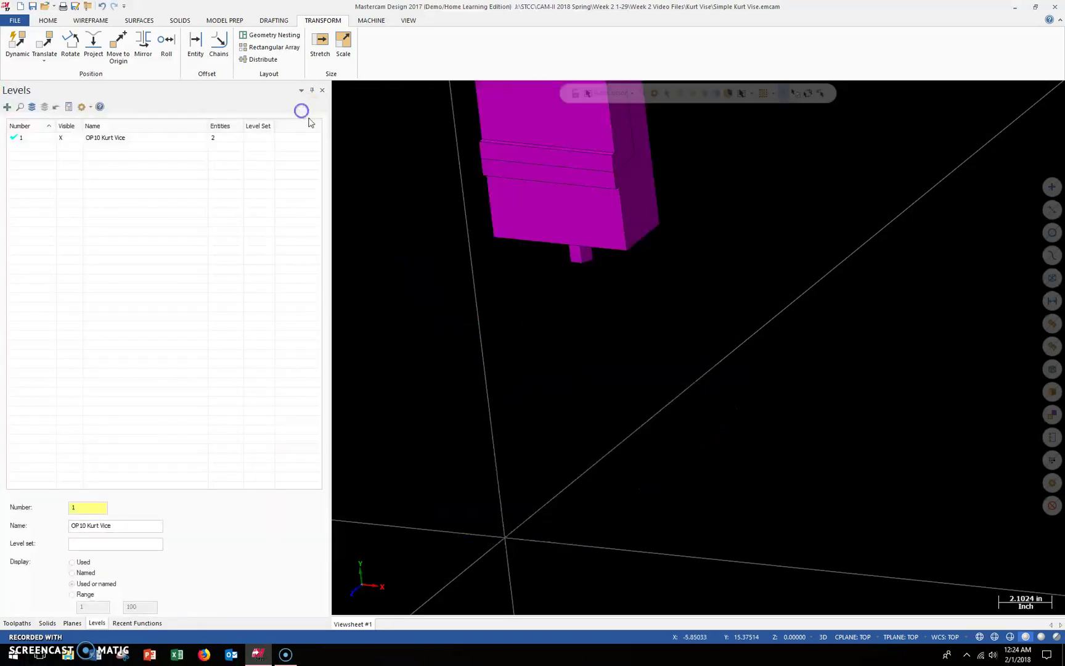
# - Examine the rotated vise against the origin in the Top (WCS) and tilted views, and check the plane settings for Top
pyautogui.rightClick(513, 304)
pyautogui.click(448, 396)
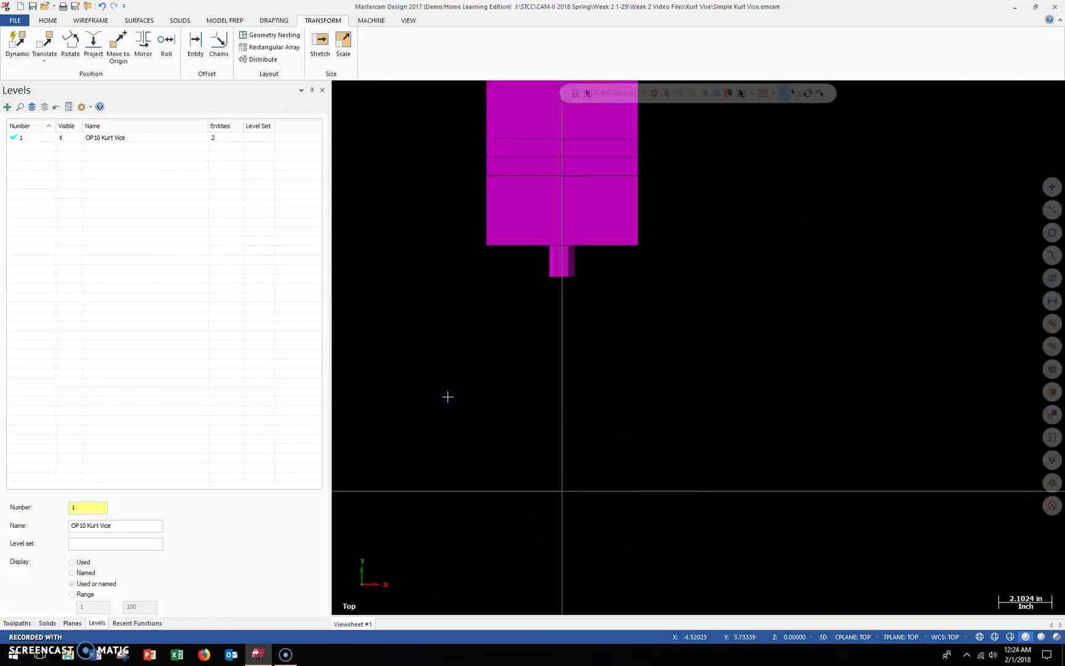
pyautogui.scroll(-5, 504, 259)
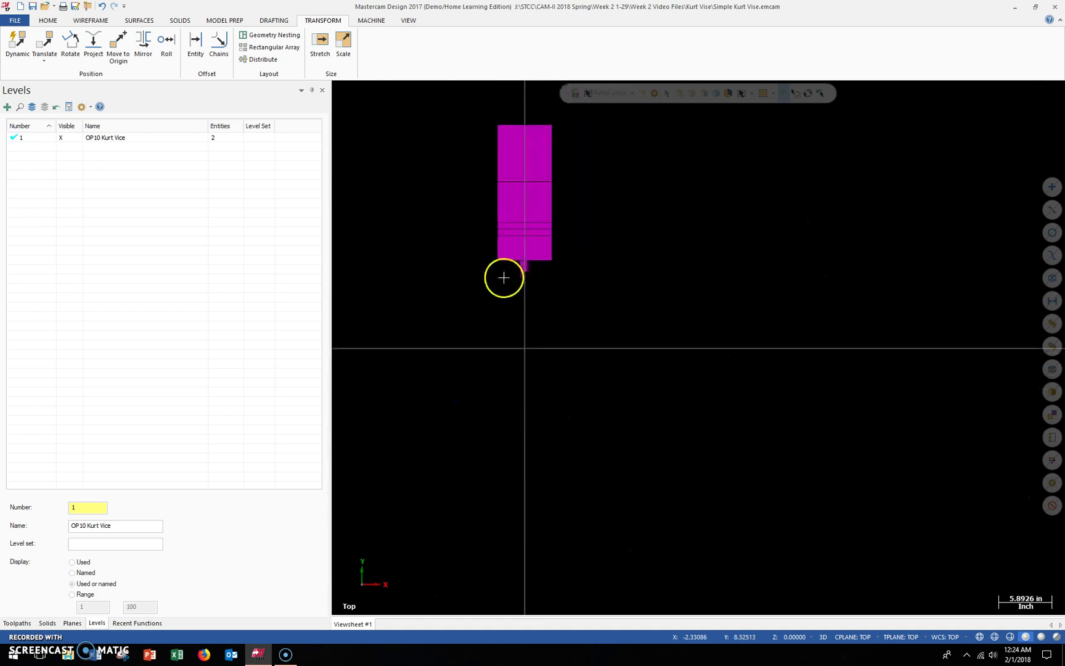
pyautogui.scroll(1, 471, 107)
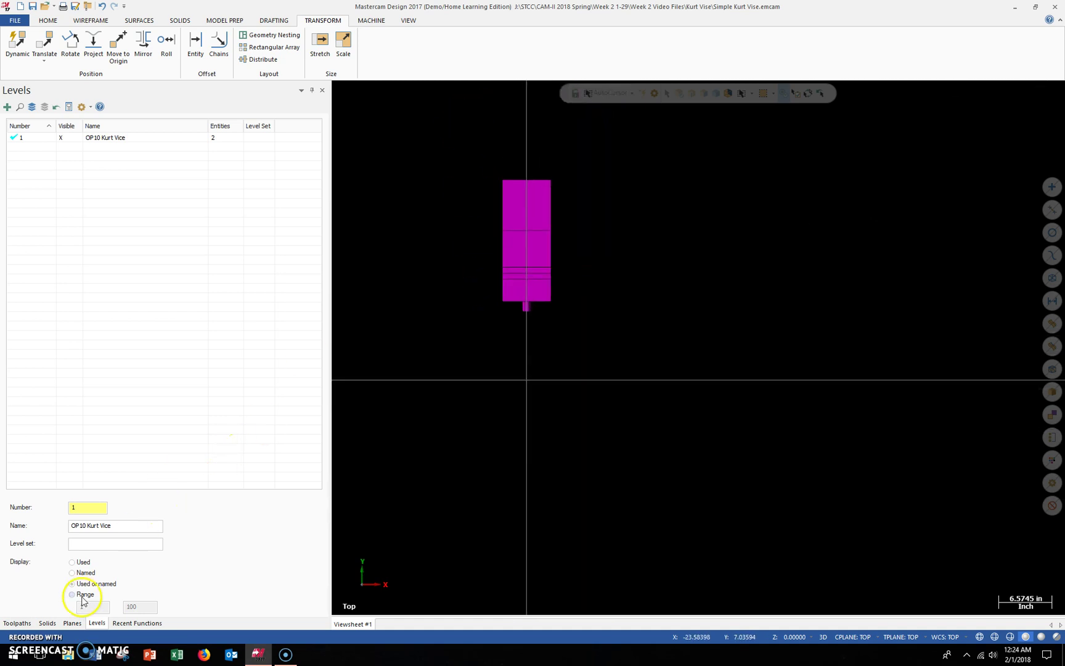
pyautogui.click(72, 623)
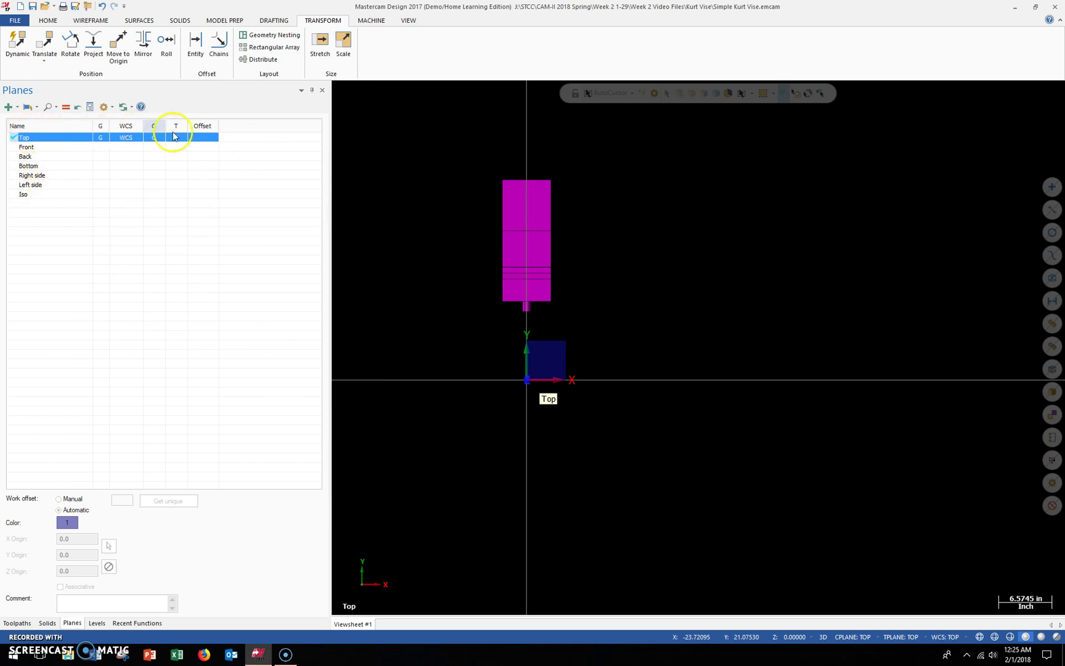
pyautogui.click(454, 291)
pyautogui.scroll(3, 456, 293)
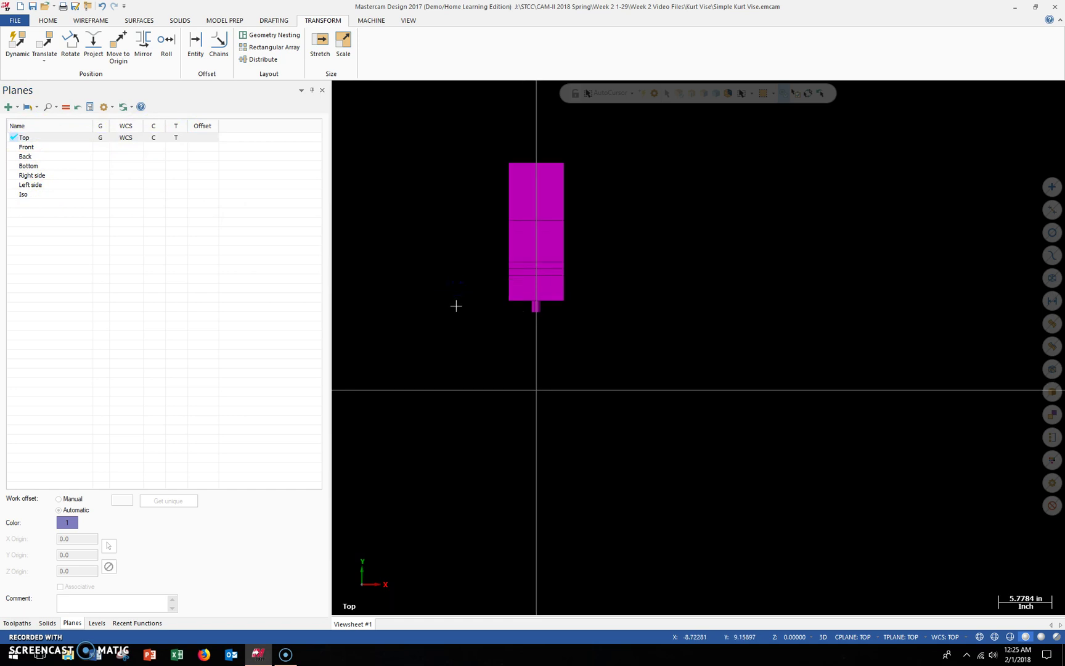
pyautogui.scroll(1, 470, 295)
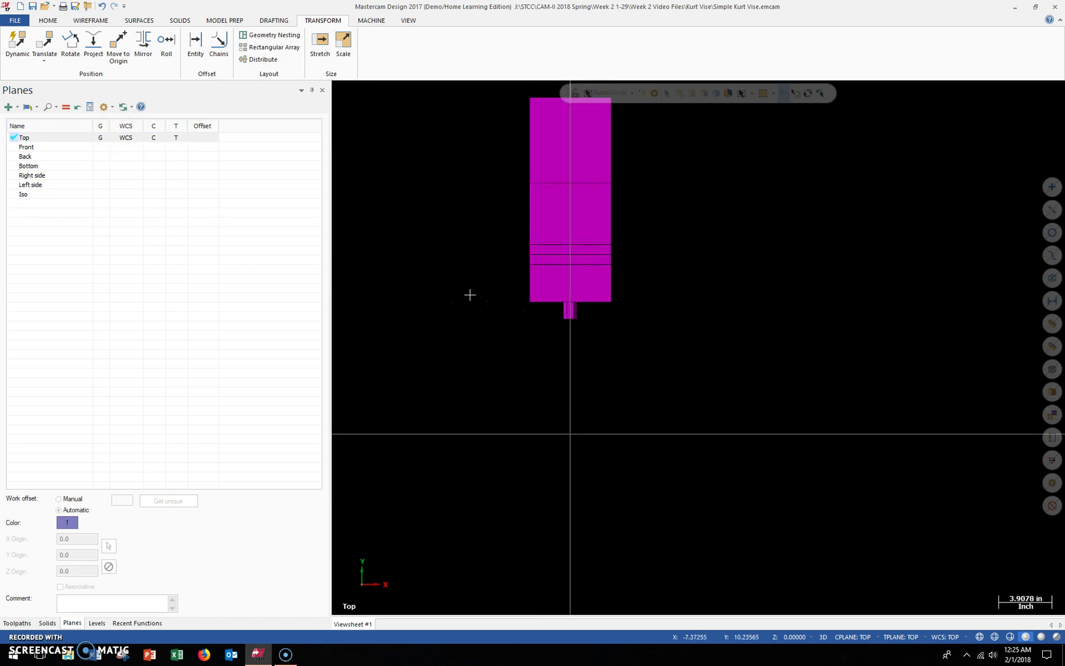
pyautogui.scroll(-3, 470, 295)
pyautogui.scroll(3, 473, 137)
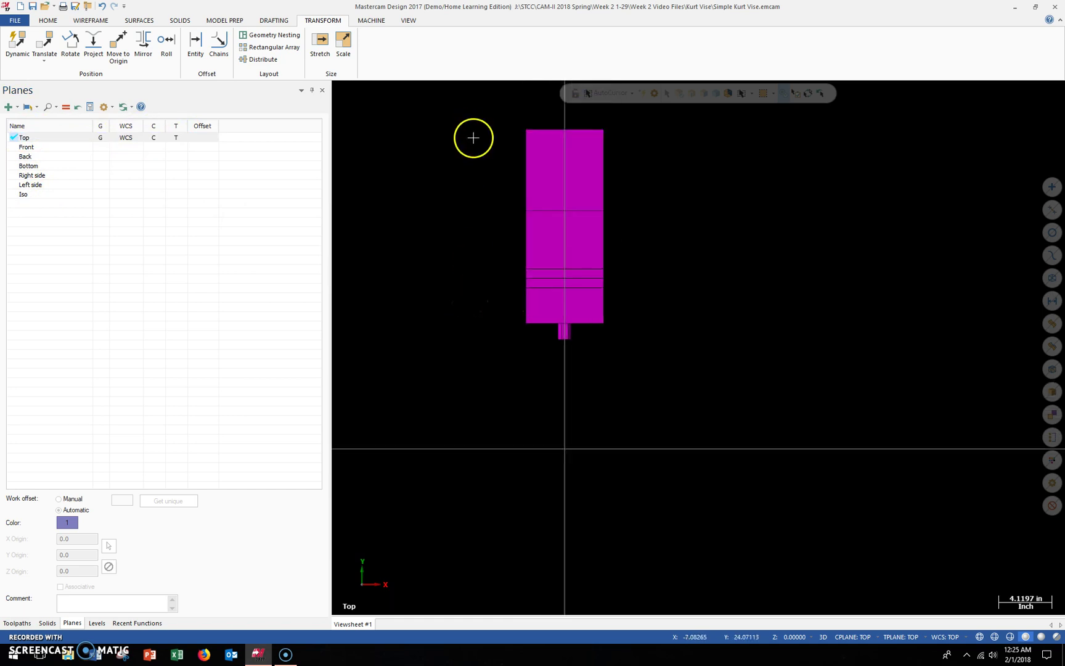
pyautogui.moveTo(448, 336); pyautogui.dragTo(698, 348, button='middle')
pyautogui.click(521, 377)
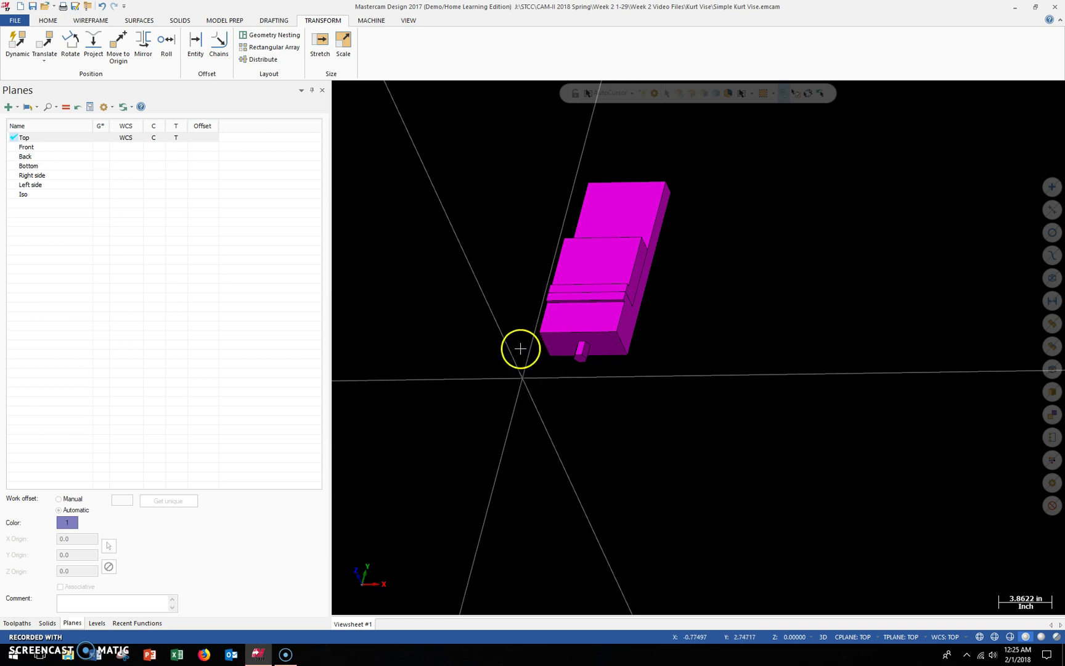
# - Translate the vise's movable jaw between two points in Move mode, from its front corner by 2.98 in Y and -0.25 in Z
pyautogui.scroll(3, 521, 348)
pyautogui.scroll(2, 521, 348)
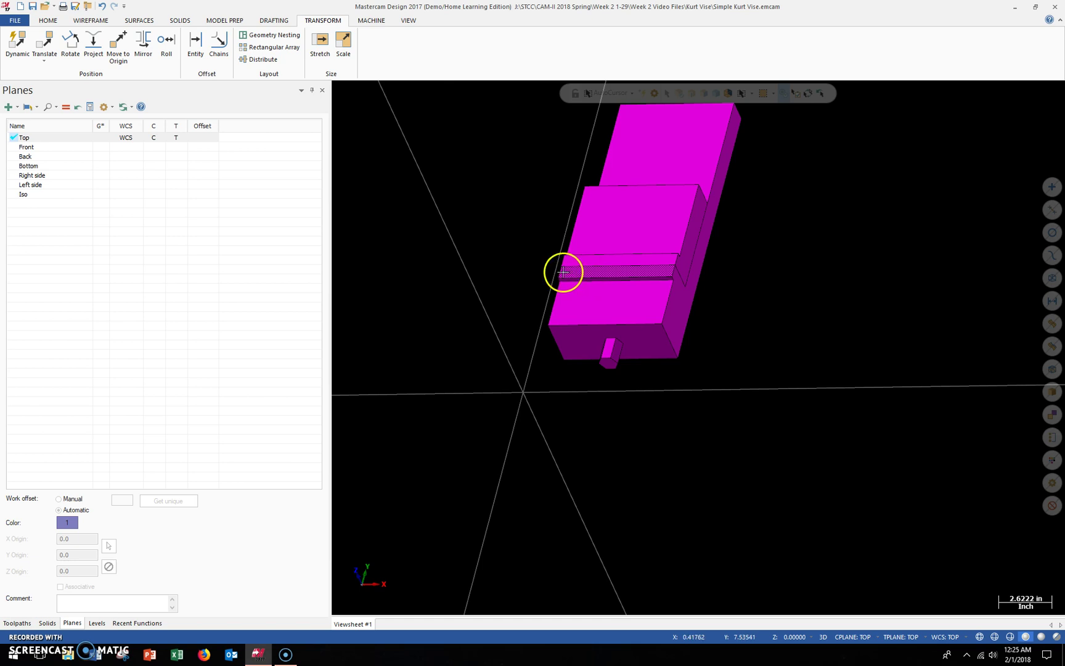
pyautogui.moveTo(628, 309); pyautogui.dragTo(656, 238, button='middle')
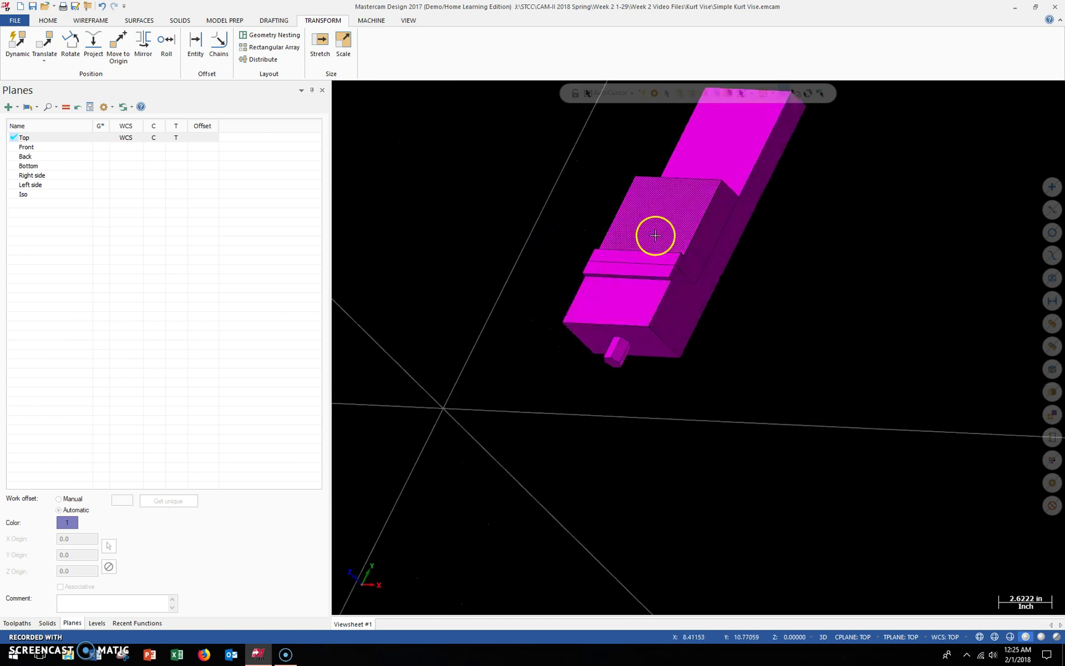
pyautogui.click(654, 236)
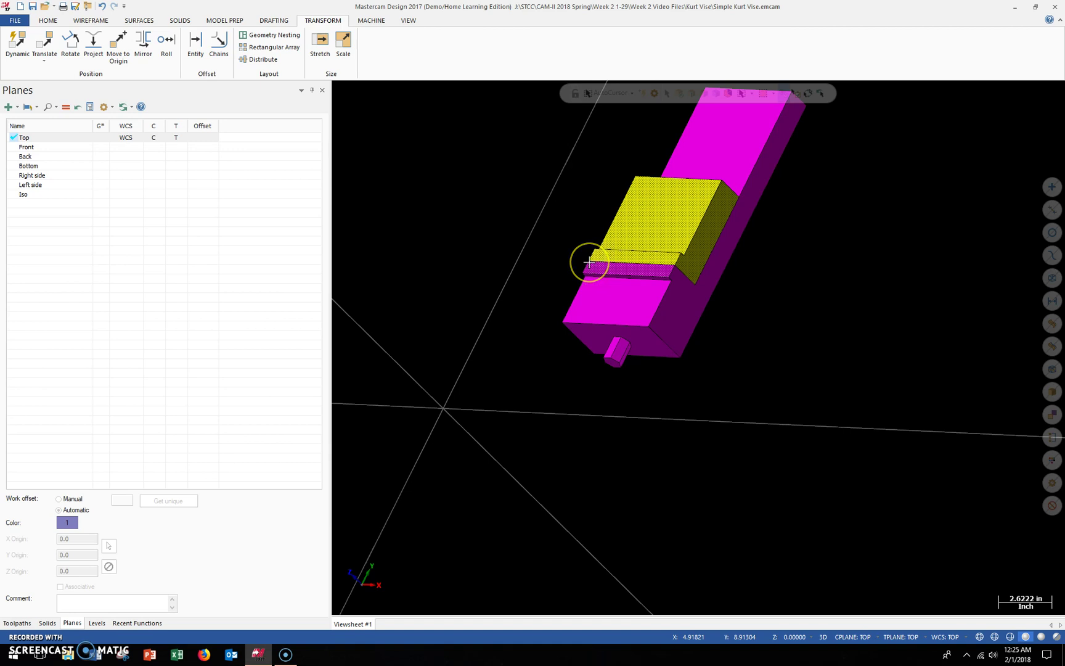
pyautogui.rightClick(538, 311)
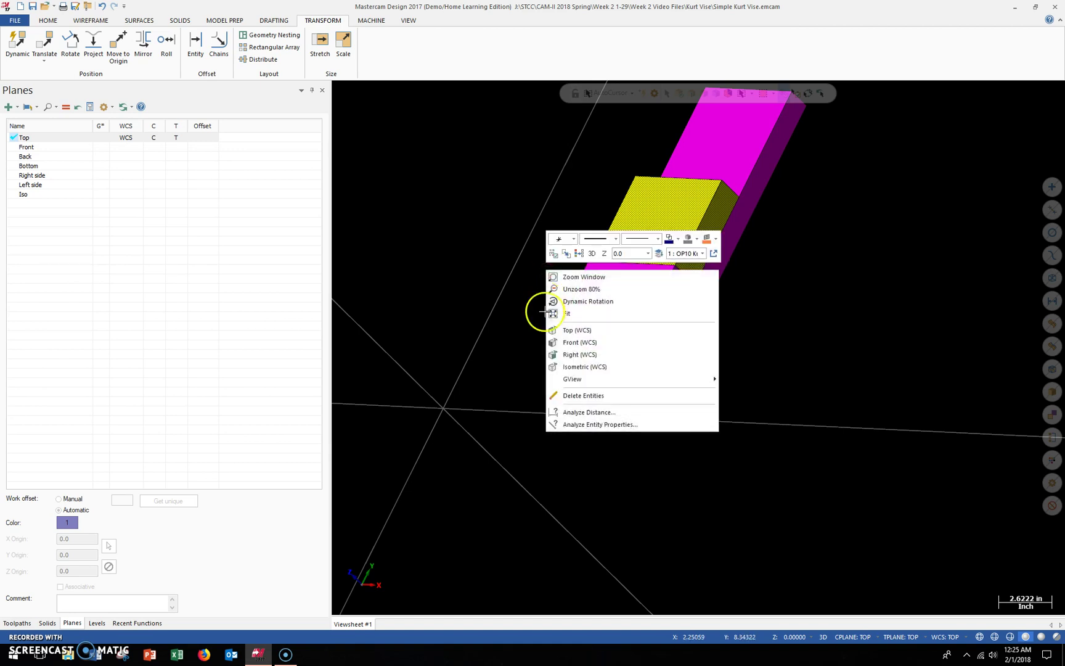
pyautogui.click(571, 331)
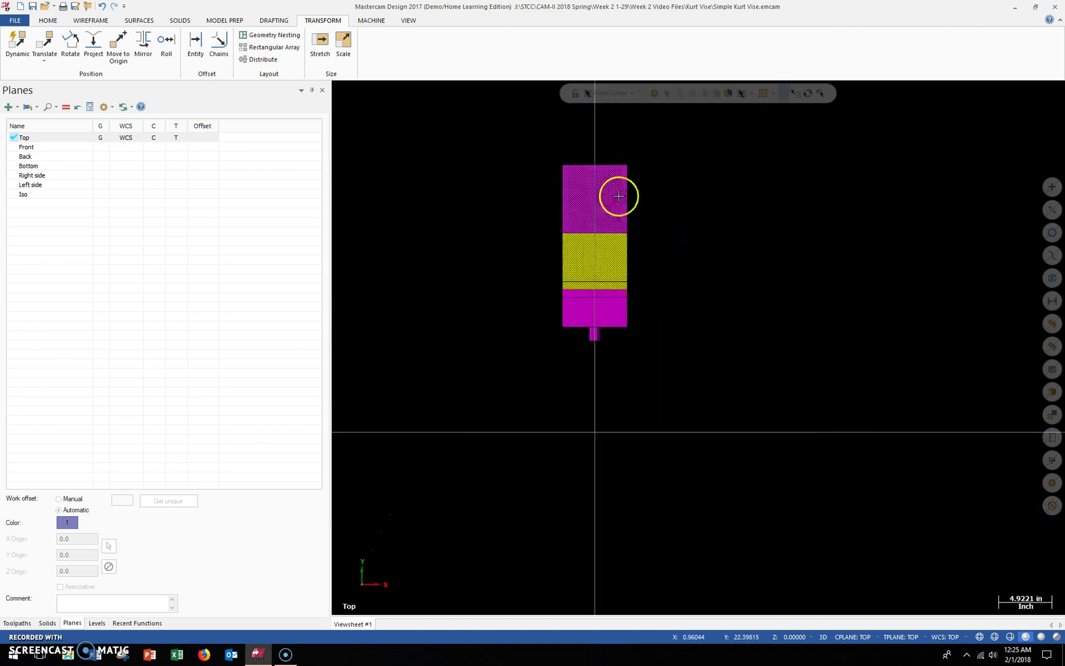
pyautogui.scroll(3, 607, 188)
pyautogui.click(45, 41)
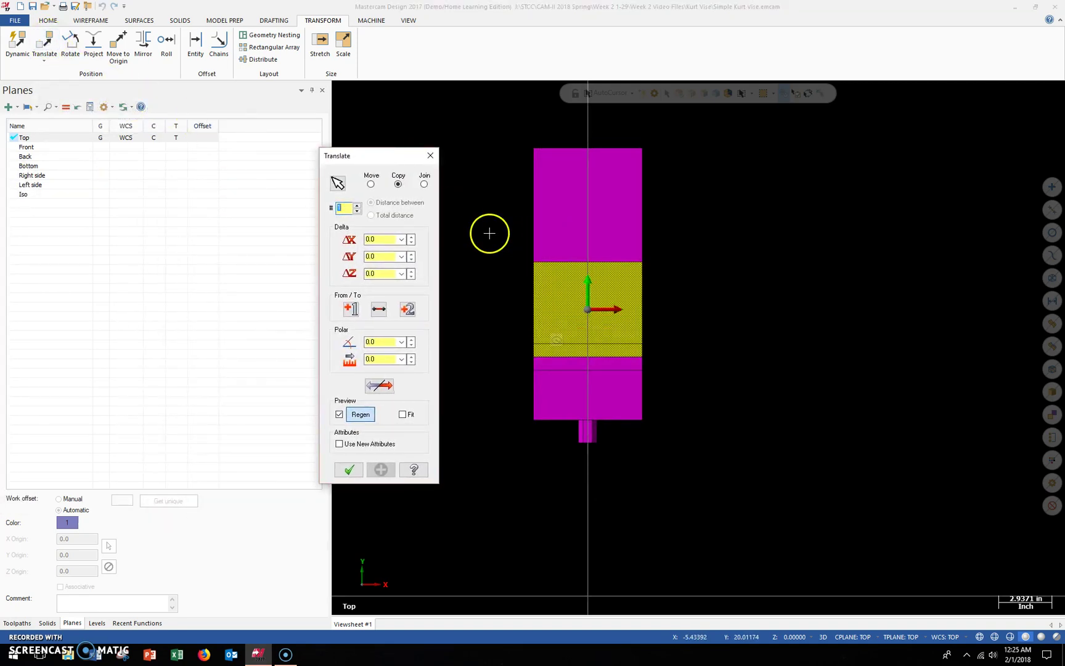
pyautogui.click(351, 309)
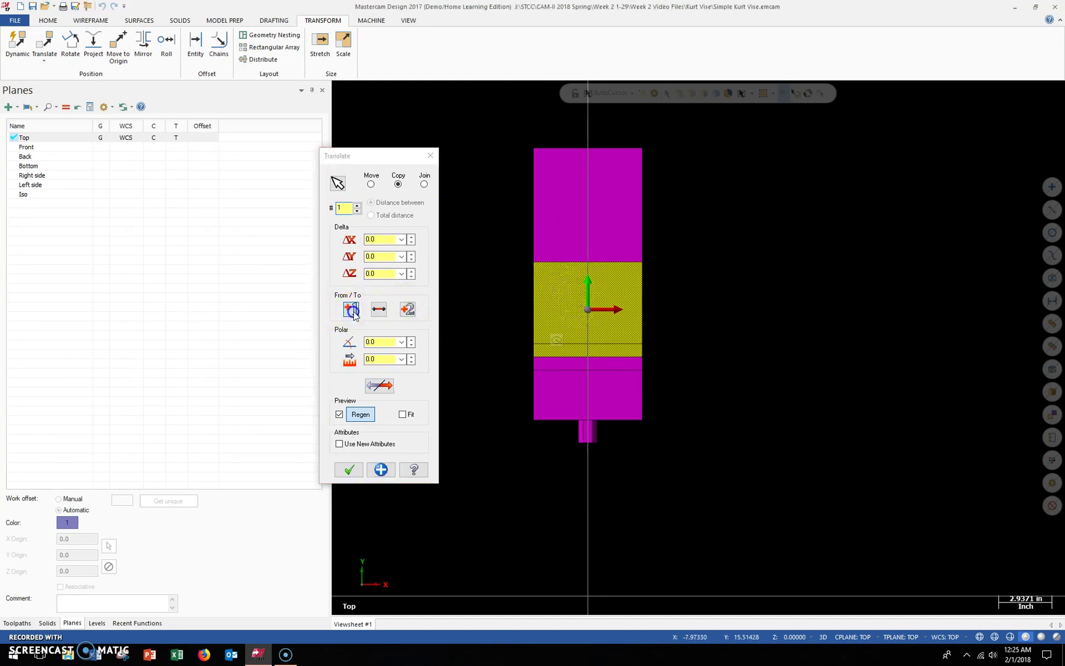
pyautogui.click(532, 357)
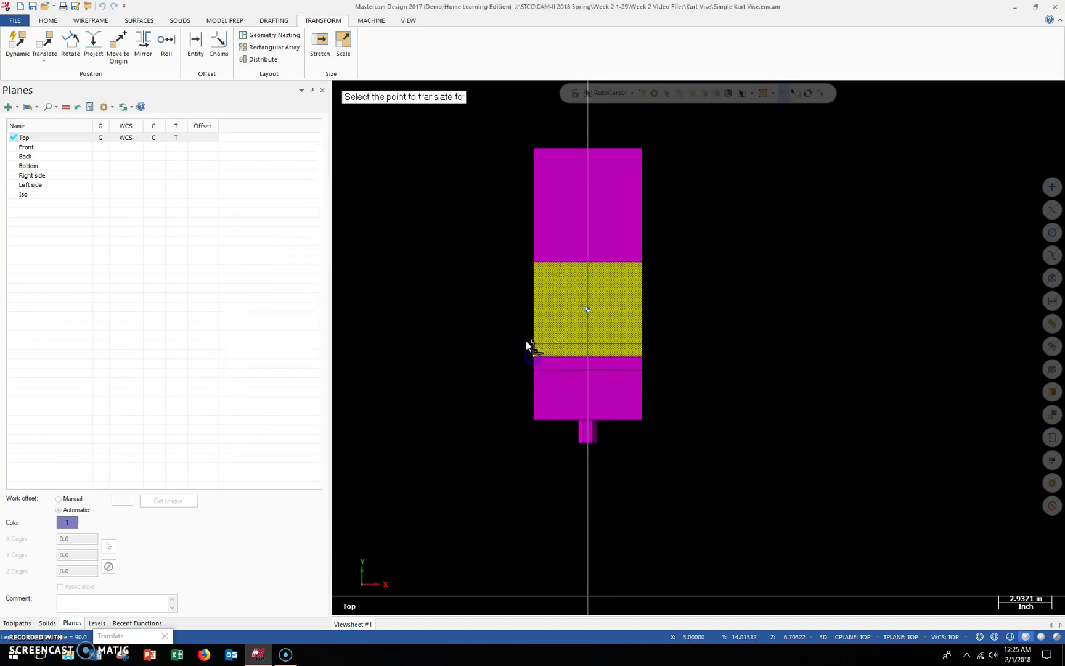
pyautogui.click(533, 301)
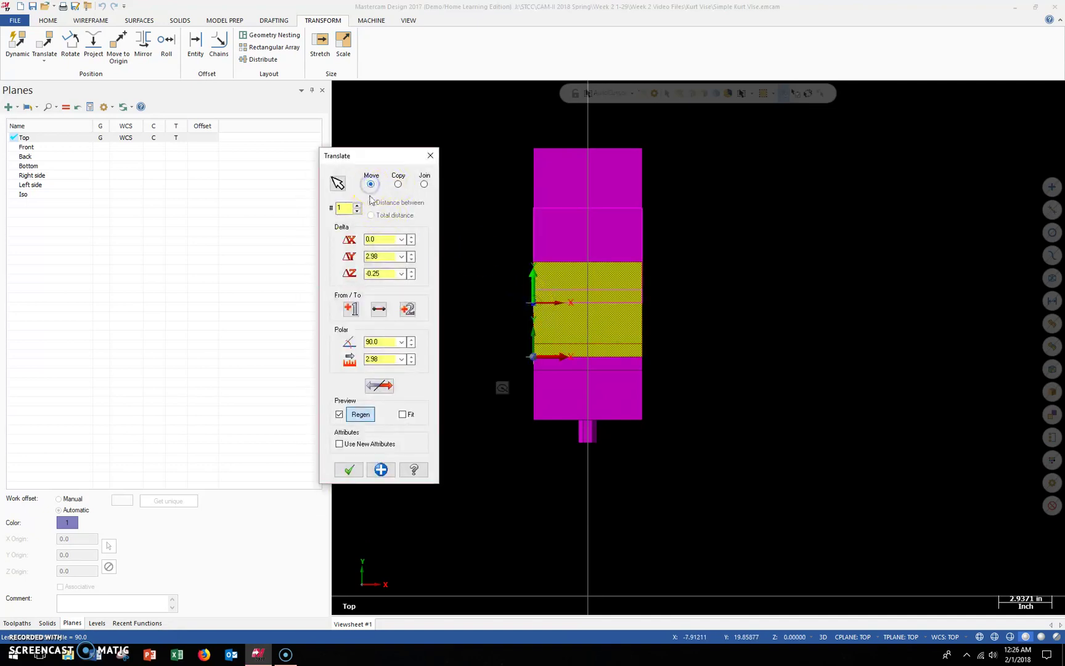
pyautogui.click(350, 470)
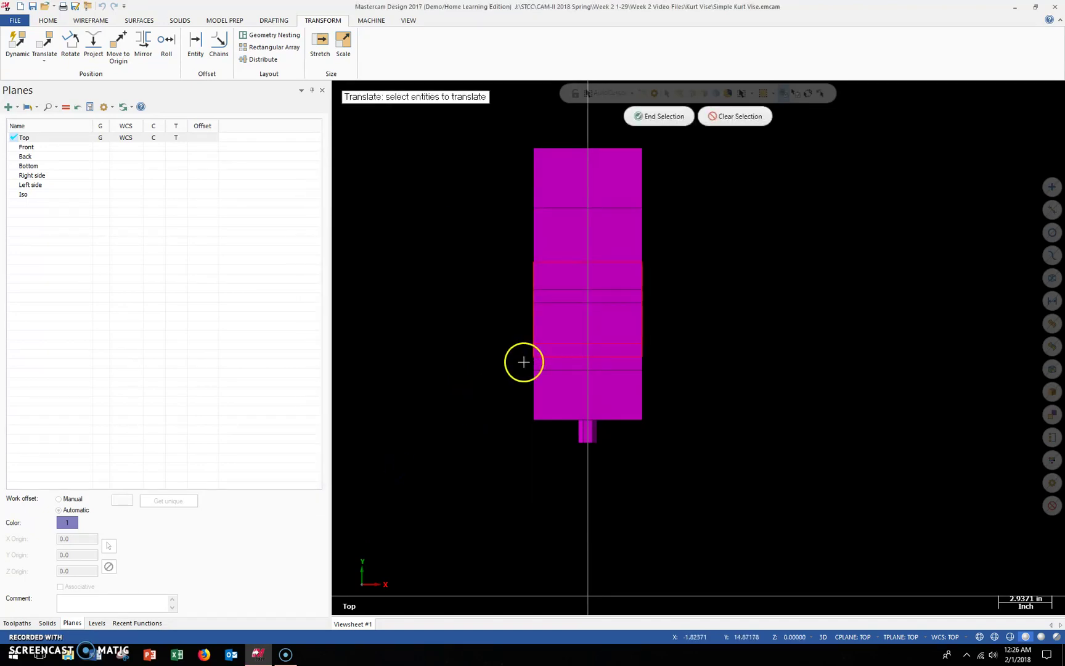
pyautogui.click(650, 117)
pyautogui.moveTo(481, 357); pyautogui.dragTo(467, 303, button='middle')
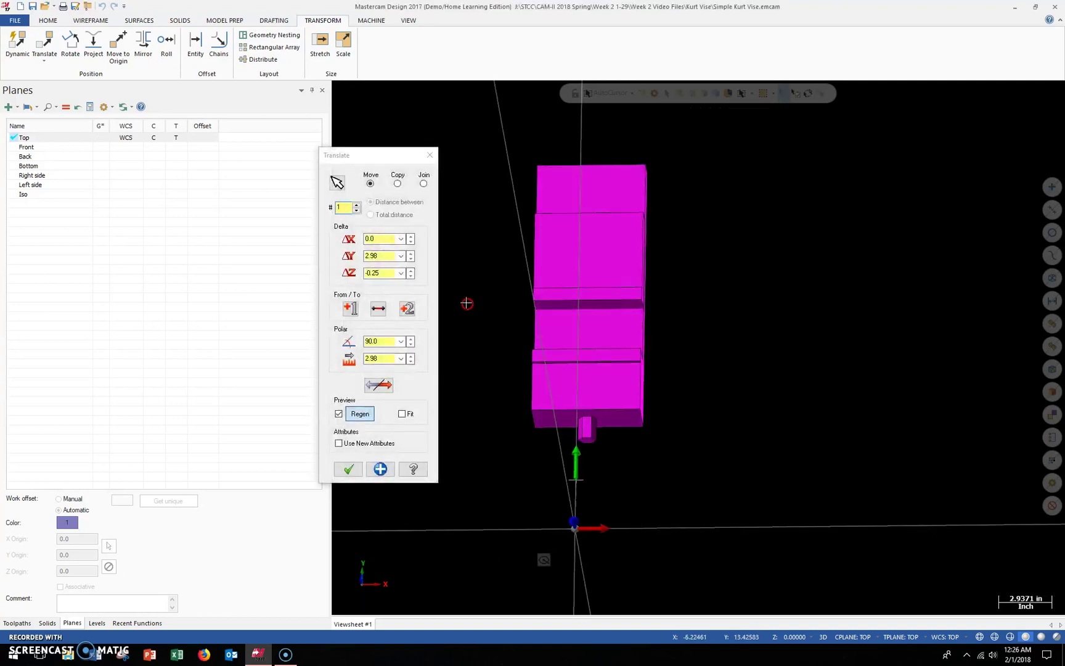
pyautogui.click(372, 468)
# - Start a Translate on all the vise solids together, with Move mode active
pyautogui.moveTo(492, 476); pyautogui.dragTo(541, 346, button='middle')
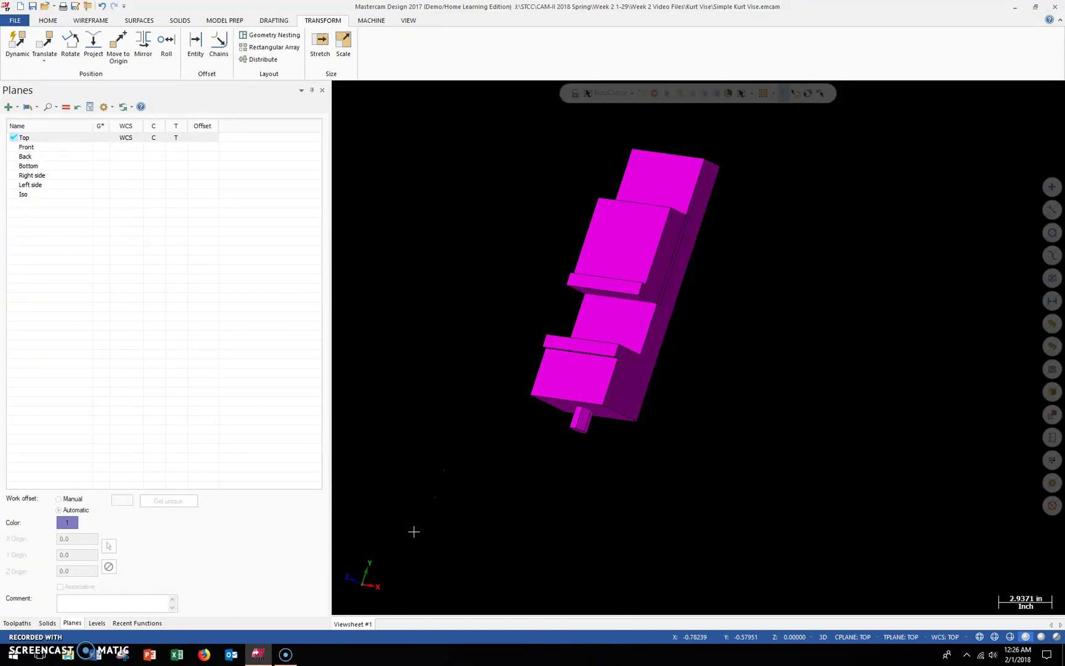
pyautogui.moveTo(445, 484)
pyautogui.mouseDown(button='middle')
pyautogui.moveTo(457, 453)
pyautogui.moveTo(447, 461)
pyautogui.mouseUp(button='middle')
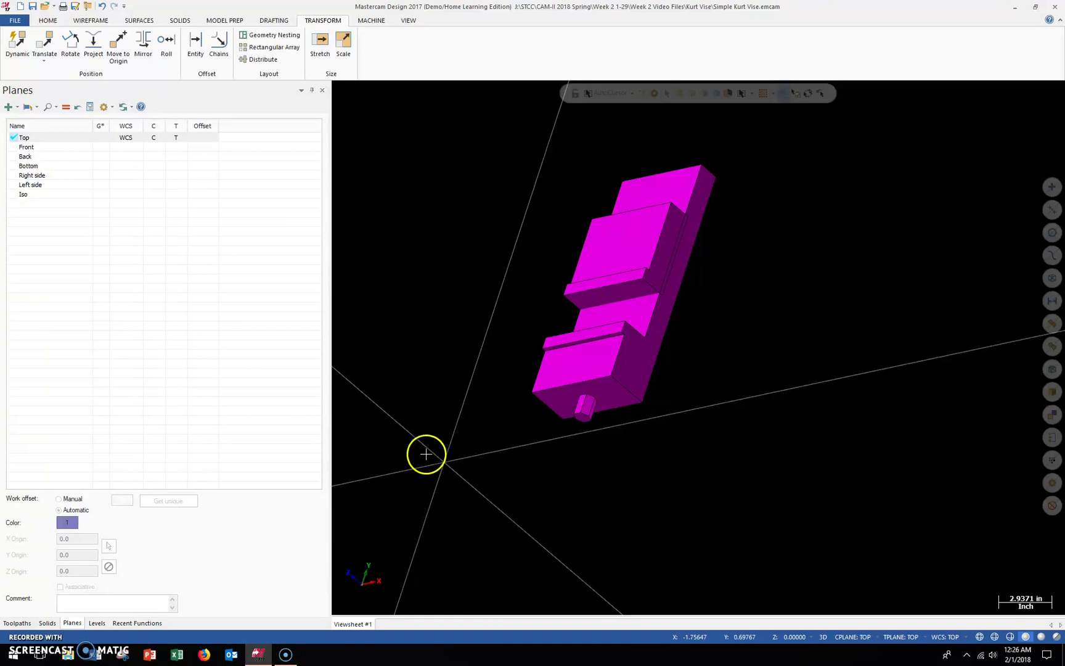
pyautogui.moveTo(474, 179); pyautogui.dragTo(492, 181, button='middle')
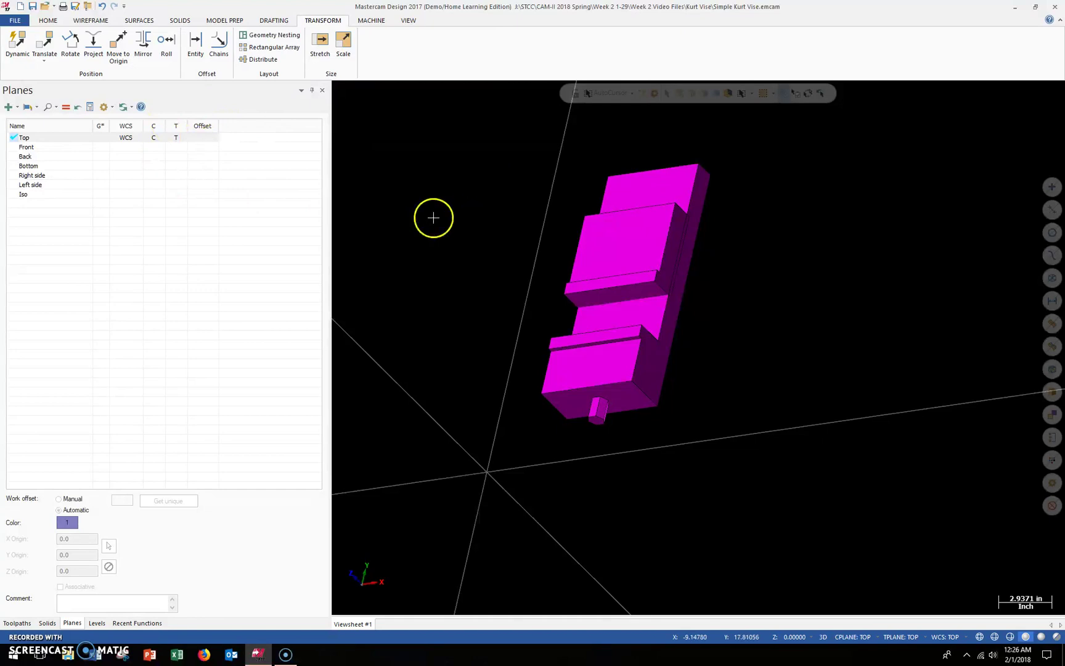
pyautogui.click(45, 47)
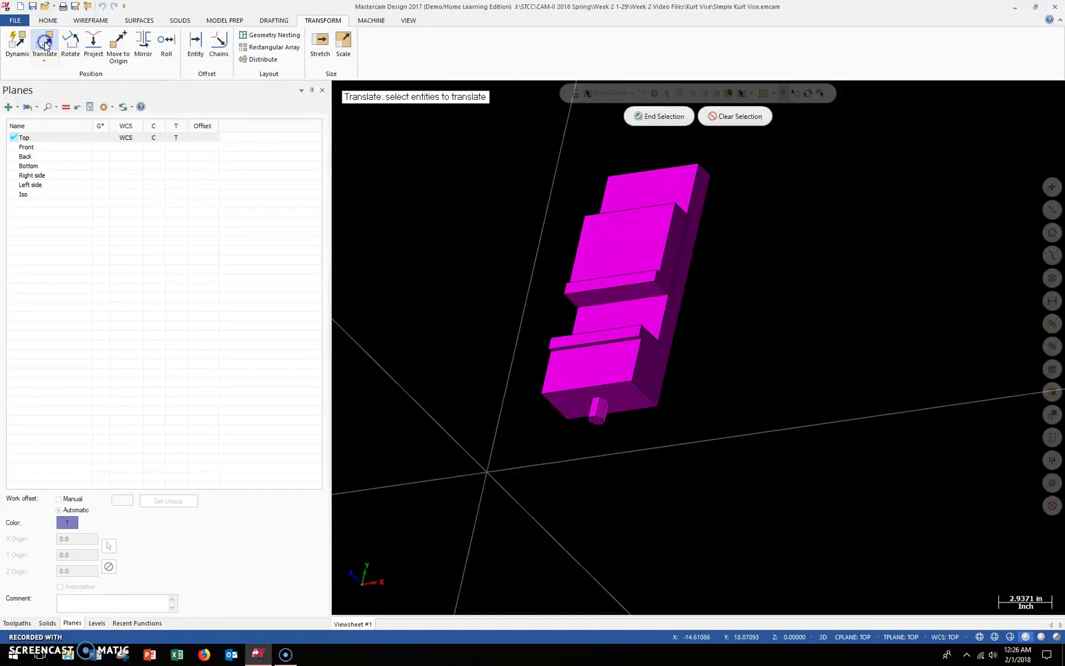
pyautogui.moveTo(492, 139); pyautogui.dragTo(759, 454)
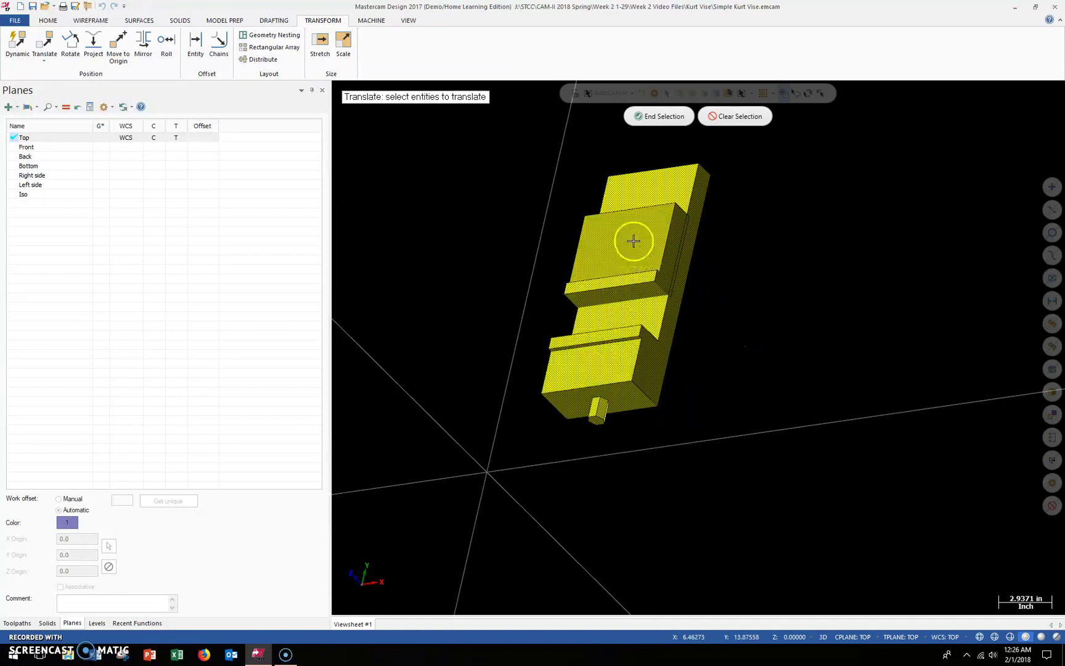
pyautogui.click(663, 119)
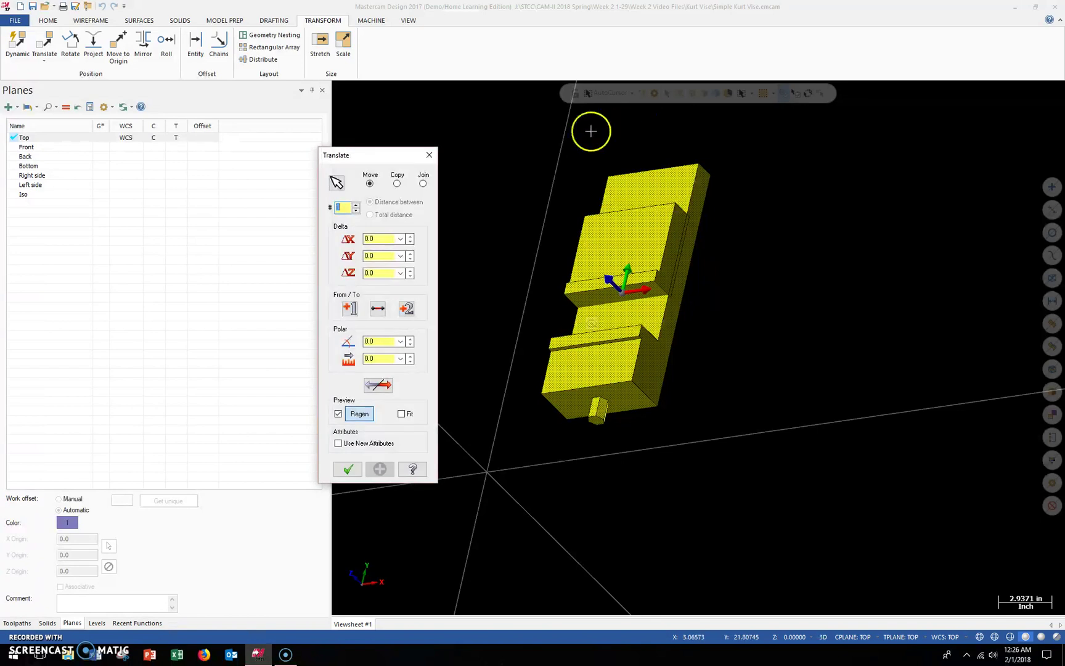
pyautogui.moveTo(389, 158); pyautogui.dragTo(243, 159)
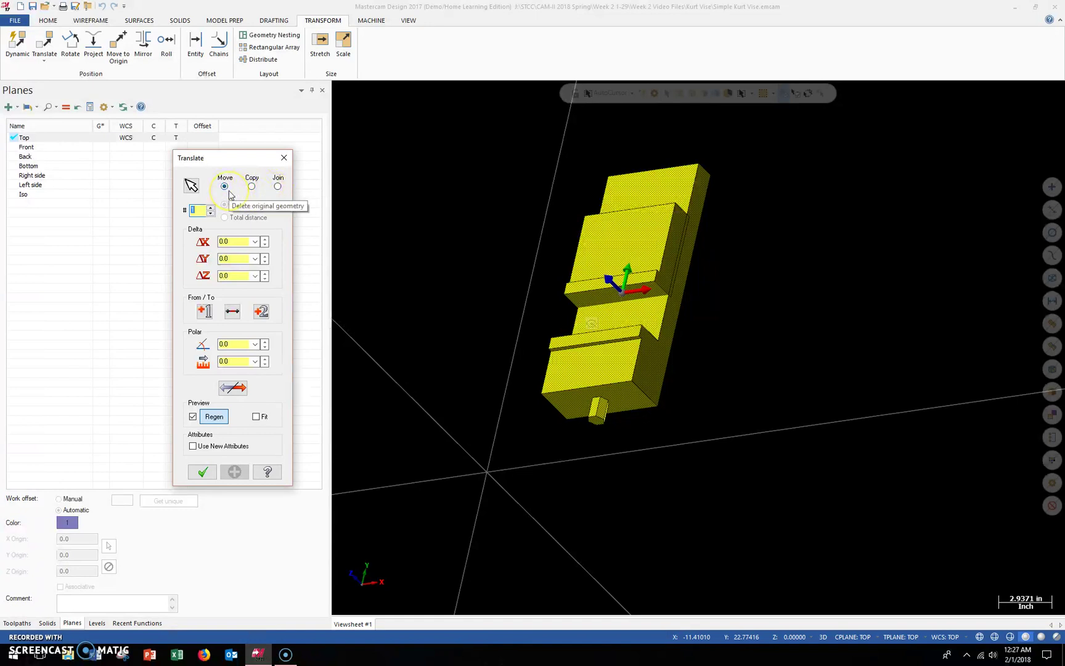
pyautogui.click(183, 333)
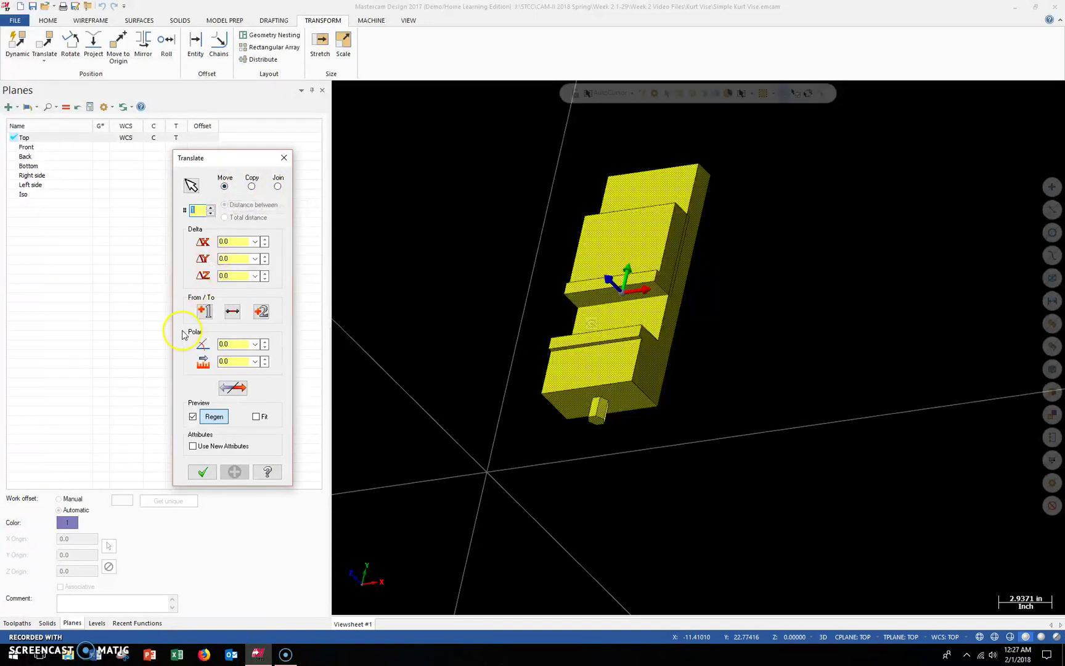
pyautogui.moveTo(206, 159); pyautogui.dragTo(219, 160)
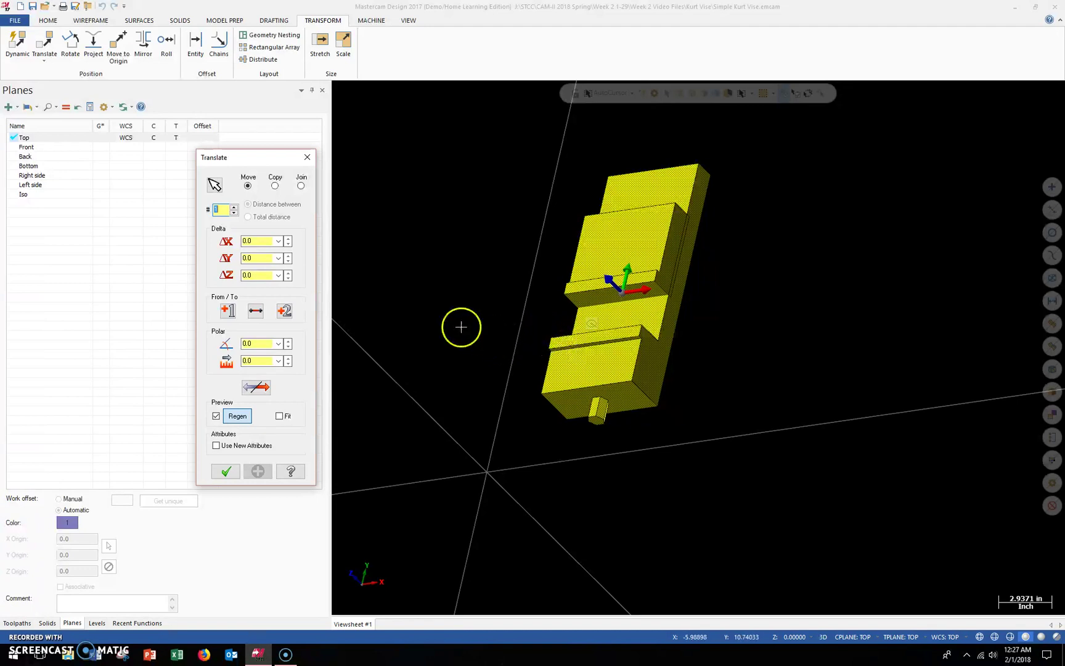
# - Translate the selected vise solids from the fixed jaw's inner top corner to the origin and accept the move
pyautogui.click(227, 312)
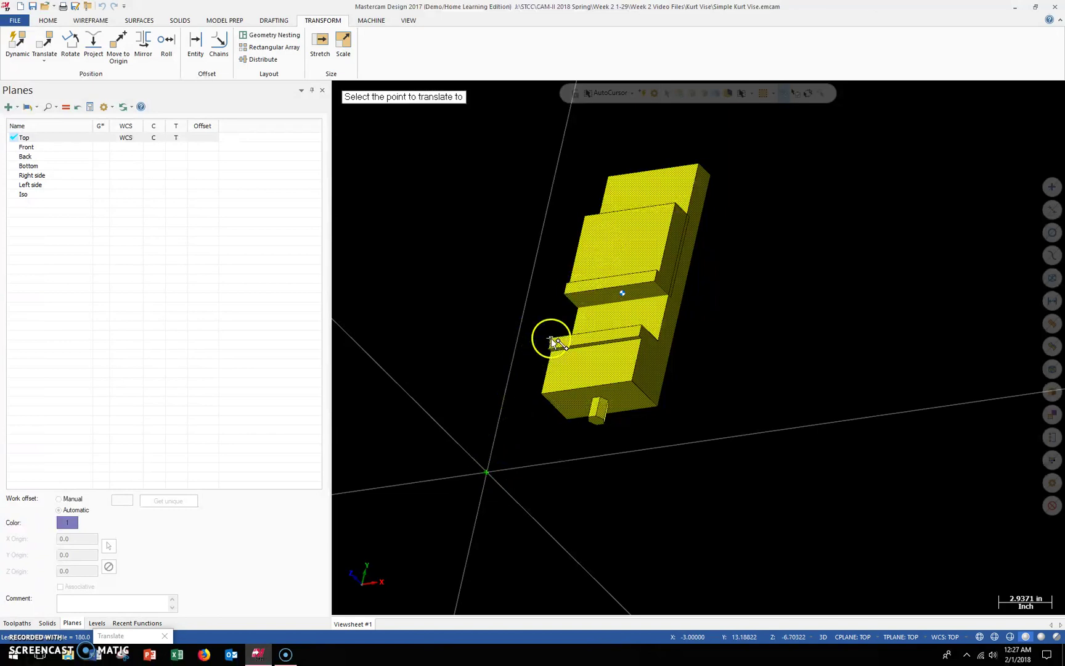
pyautogui.click(487, 473)
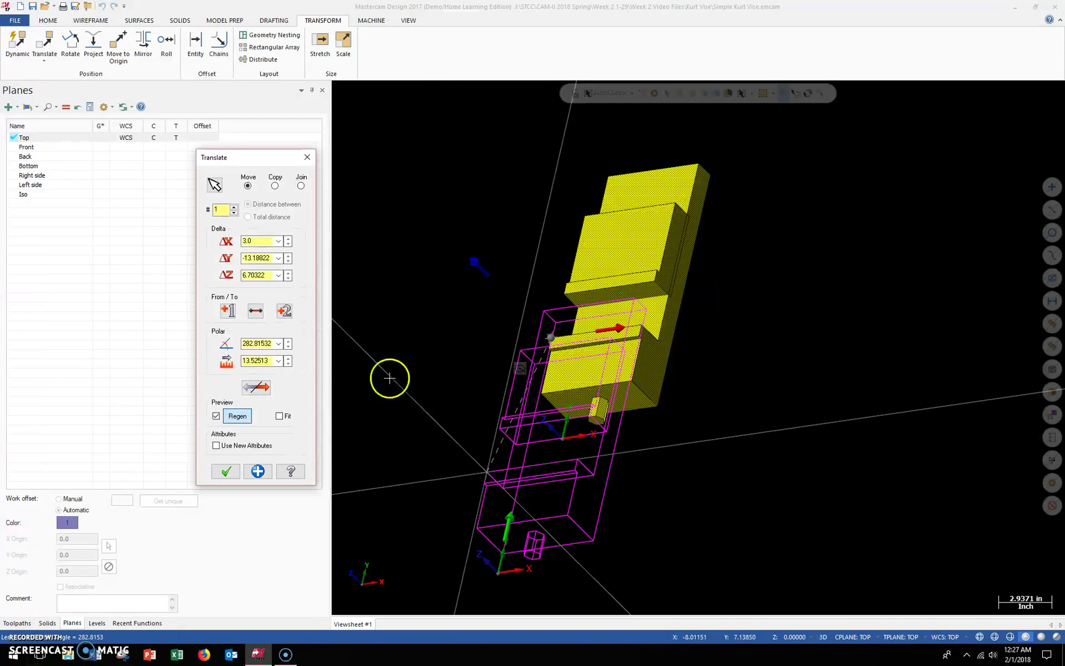
pyautogui.moveTo(428, 423); pyautogui.dragTo(381, 426, button='middle')
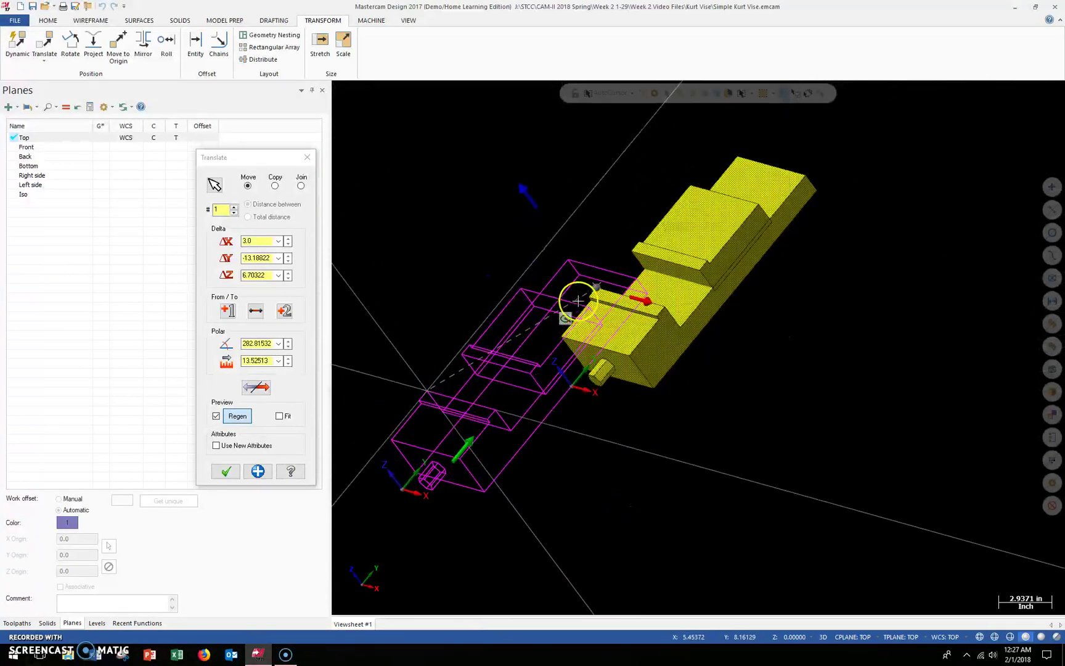
pyautogui.click(596, 287)
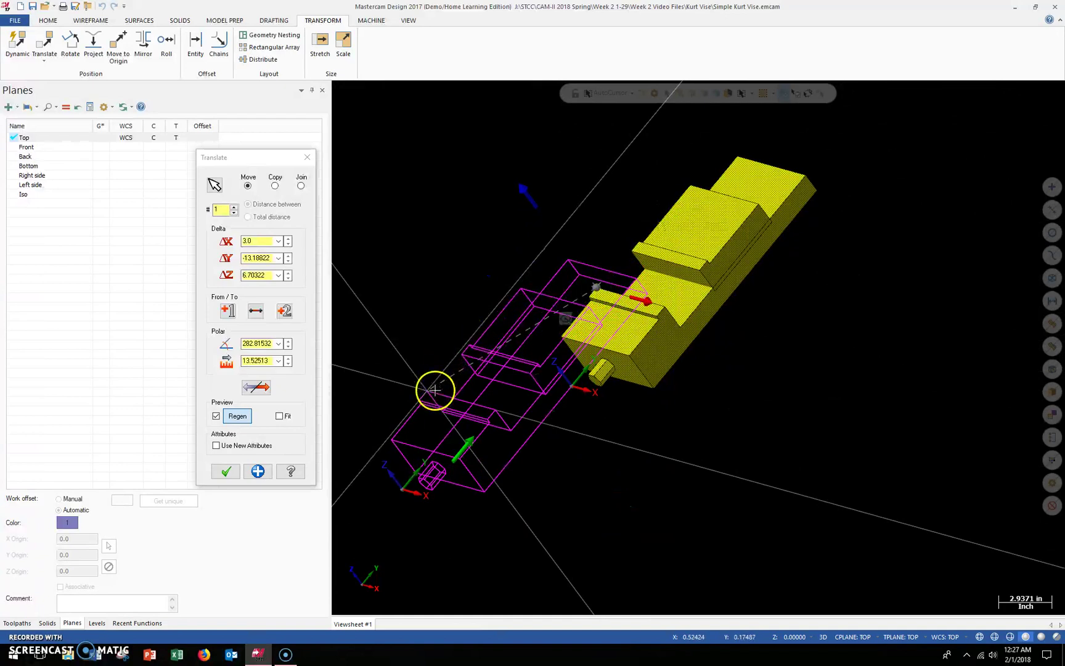
pyautogui.click(258, 472)
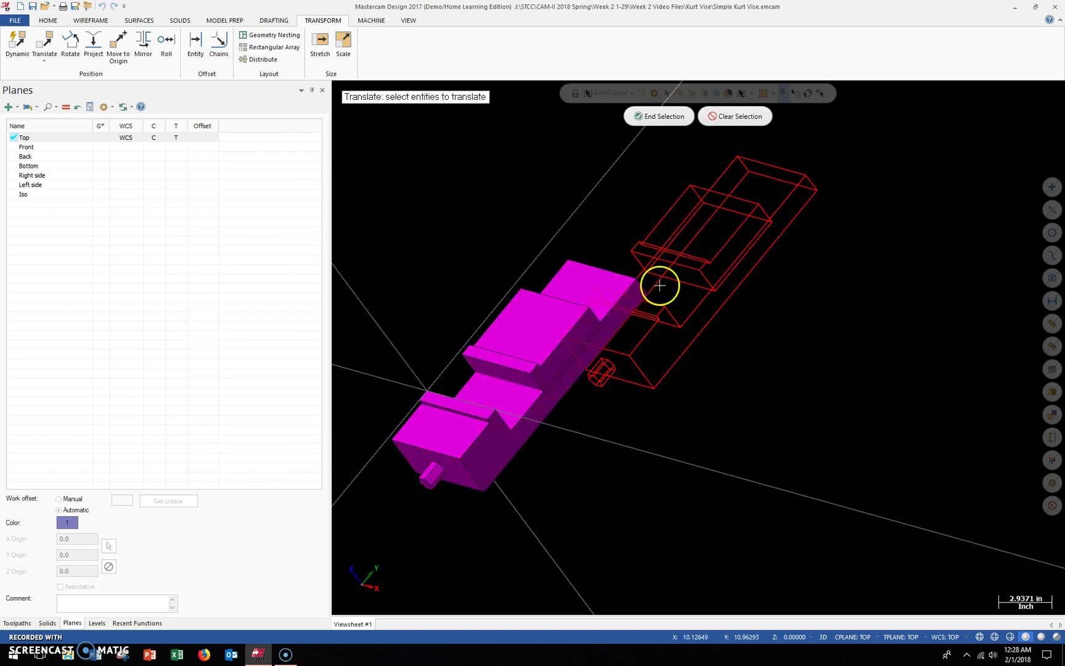
pyautogui.moveTo(611, 379)
pyautogui.mouseDown(button='middle')
pyautogui.moveTo(623, 364)
pyautogui.moveTo(612, 383)
pyautogui.moveTo(617, 376)
pyautogui.mouseUp(button='middle')
pyautogui.click(661, 117)
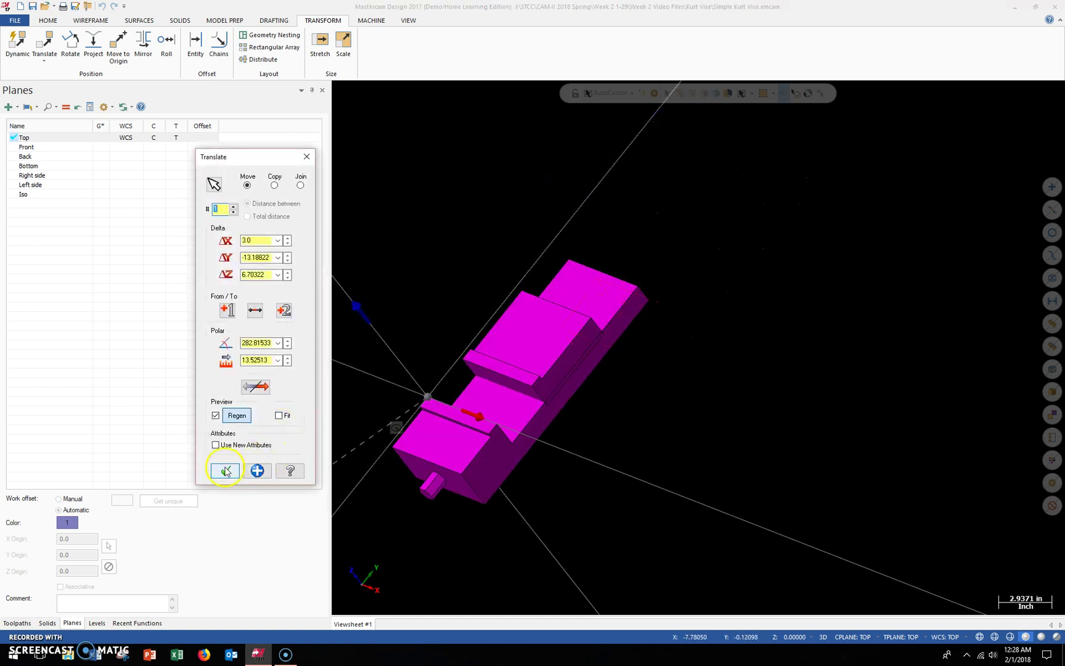
pyautogui.click(226, 471)
# - Examine the vise from several angles, checking how the fixed jaw's inner top corner lines up with the origin axes
pyautogui.moveTo(615, 469); pyautogui.dragTo(709, 458, button='middle')
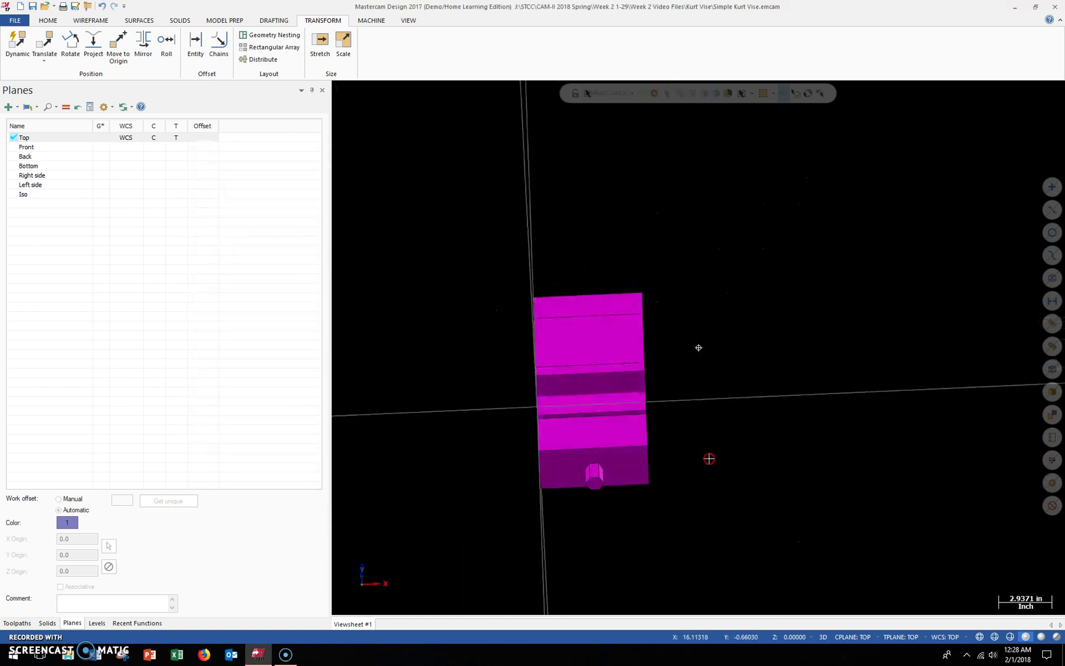
pyautogui.scroll(5, 600, 414)
pyautogui.moveTo(571, 426)
pyautogui.mouseDown(button='middle')
pyautogui.moveTo(508, 444)
pyautogui.moveTo(571, 390)
pyautogui.moveTo(618, 402)
pyautogui.moveTo(619, 412)
pyautogui.moveTo(591, 426)
pyautogui.mouseUp(button='middle')
pyautogui.scroll(2, 419, 495)
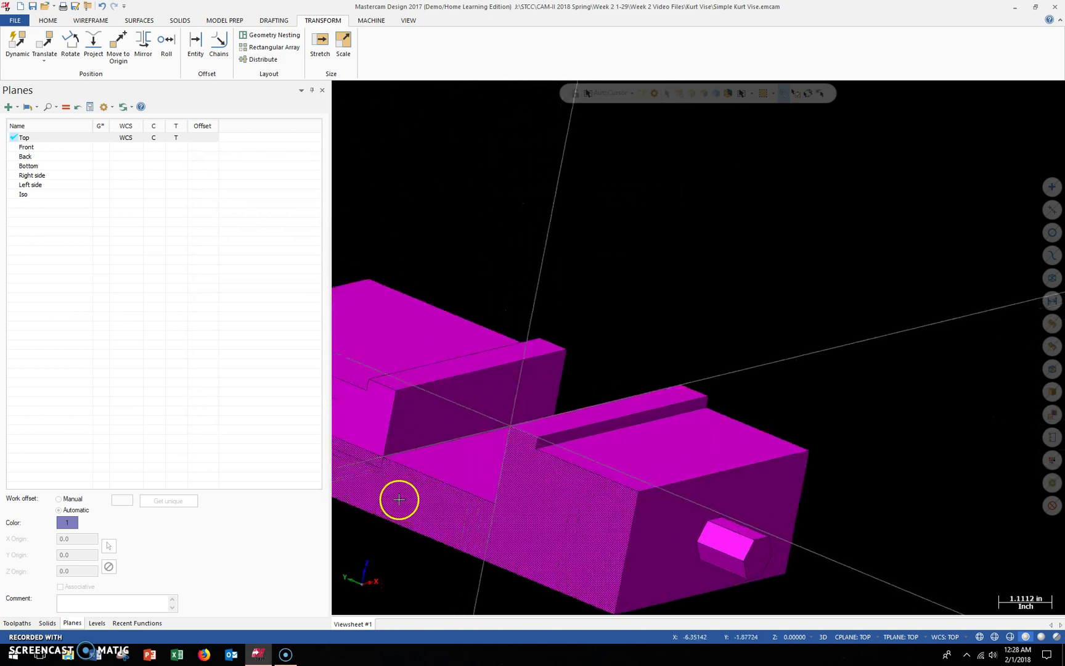
pyautogui.scroll(4, 399, 500)
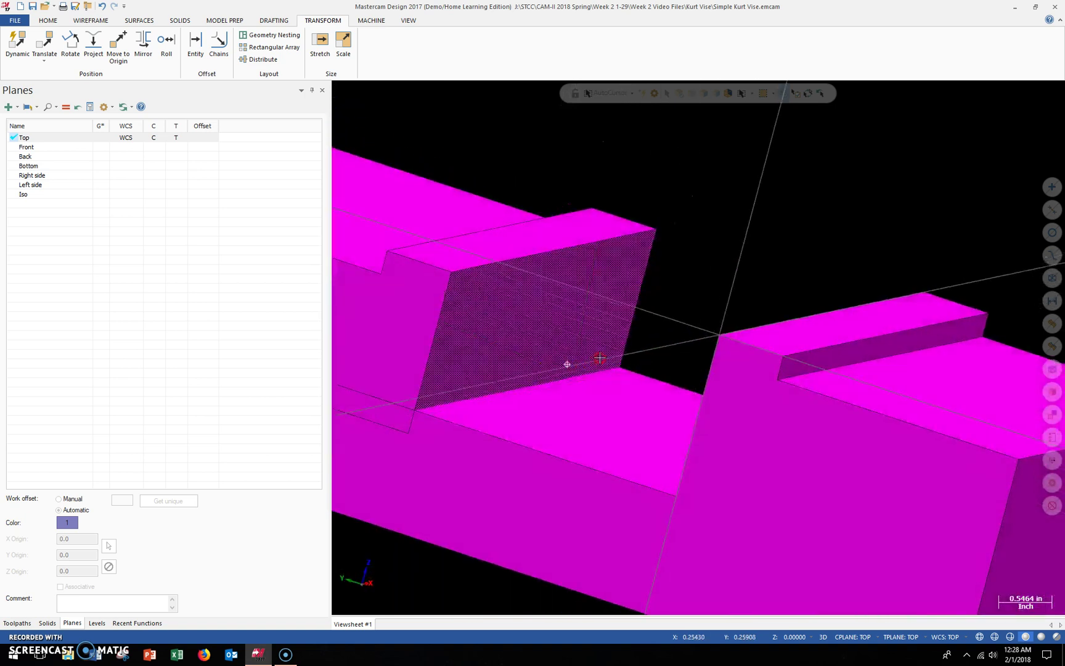
pyautogui.scroll(5, 732, 328)
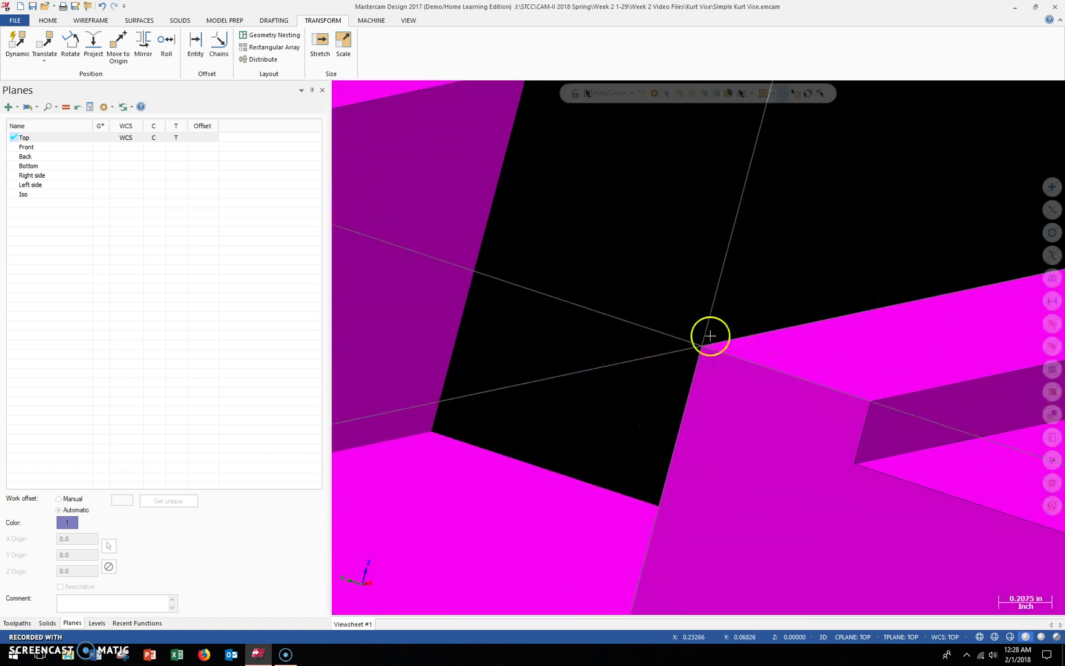
pyautogui.scroll(-12, 710, 341)
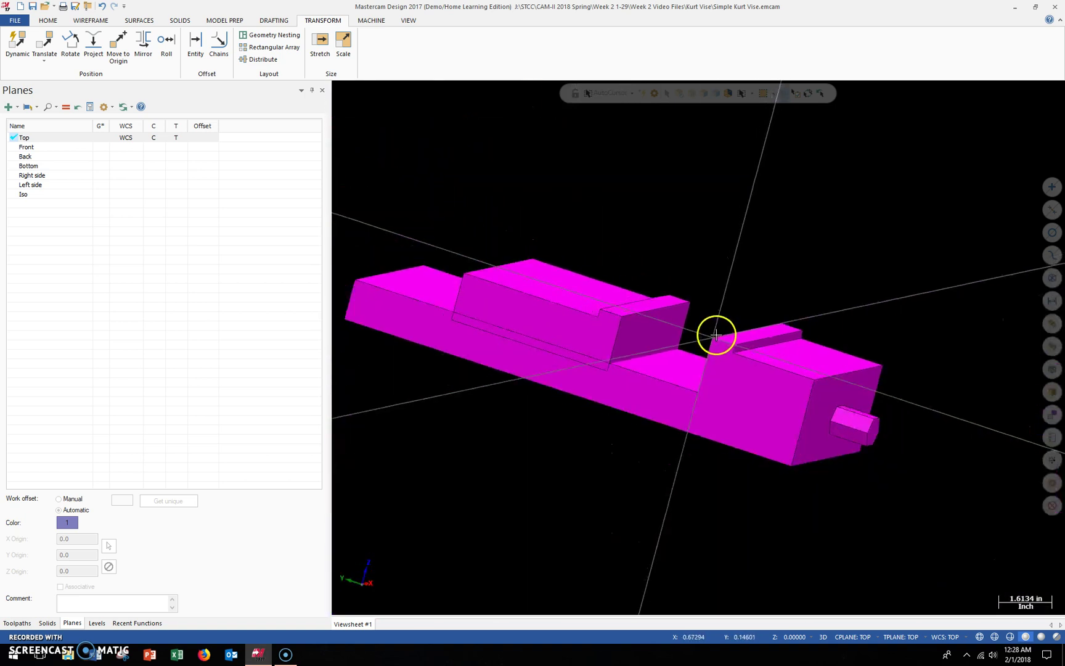
pyautogui.moveTo(665, 297); pyautogui.dragTo(607, 317, button='middle')
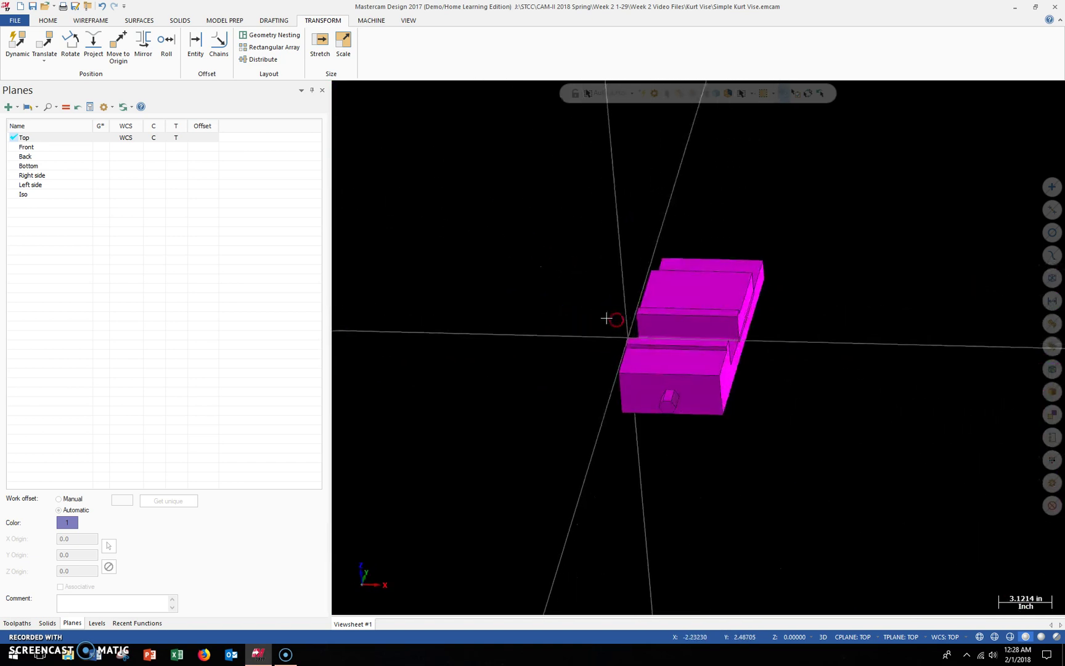
pyautogui.moveTo(576, 275); pyautogui.dragTo(507, 275, button='middle')
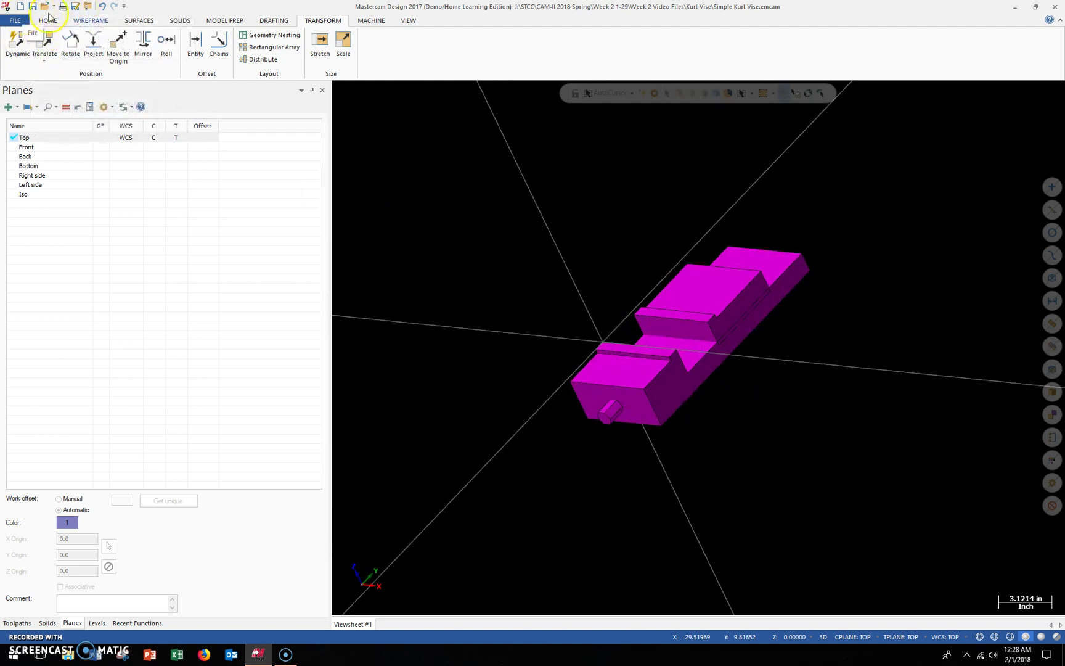
pyautogui.moveTo(694, 335); pyautogui.dragTo(702, 309, button='middle')
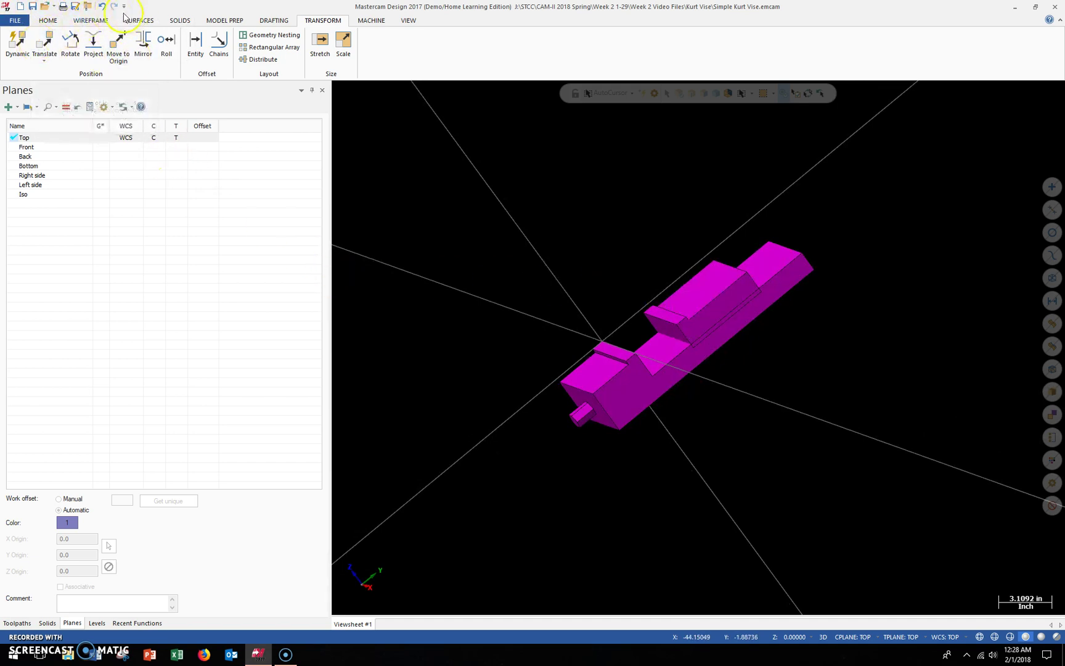
# - Undo the last translation of the whole vise
pyautogui.click(102, 7)
pyautogui.moveTo(574, 316); pyautogui.dragTo(668, 334, button='middle')
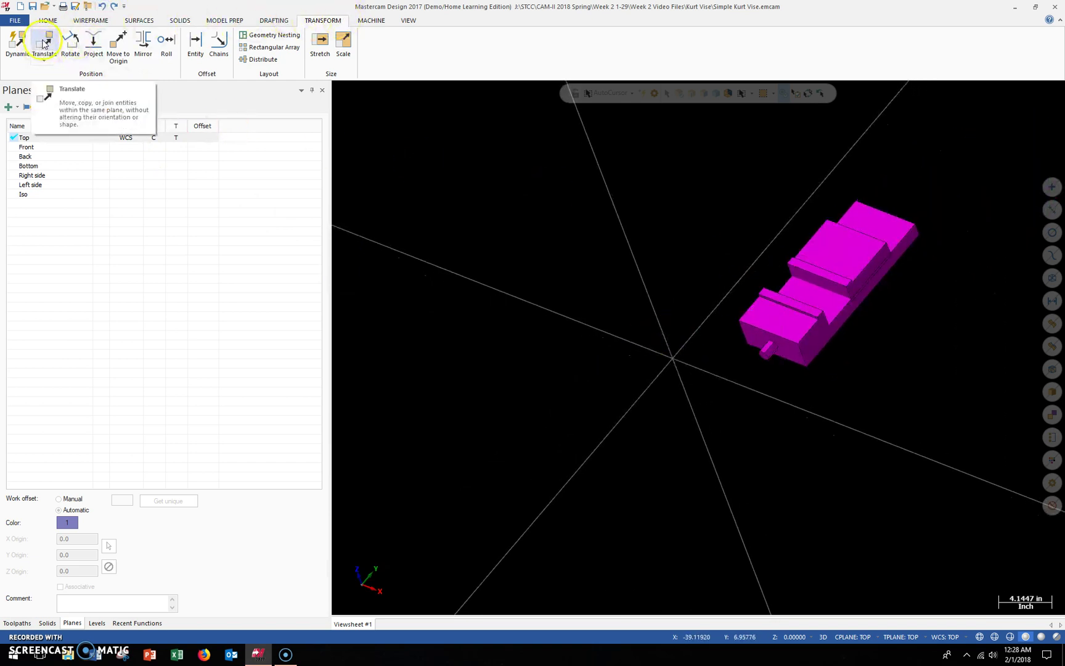
# - Translate all the vise solids in Move mode from the fixed jaw's inner top corner to the origin, by 3.0 in X, -13.18822 in Y, 6.70322 in Z
pyautogui.click(45, 42)
pyautogui.moveTo(683, 160); pyautogui.dragTo(953, 400)
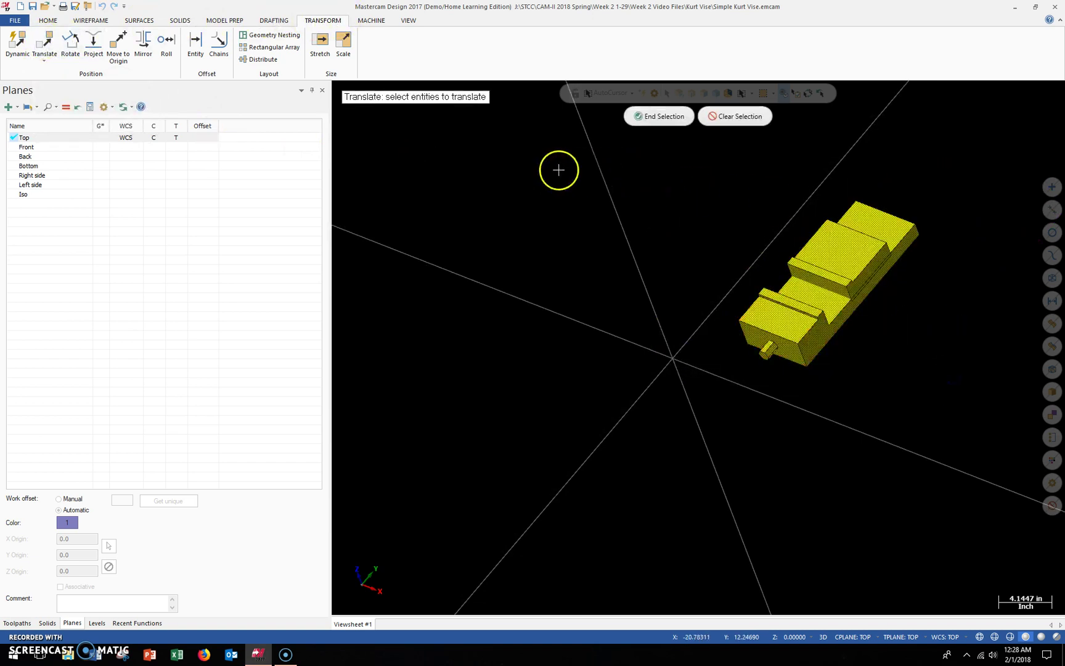
pyautogui.click(640, 119)
pyautogui.scroll(5, 789, 254)
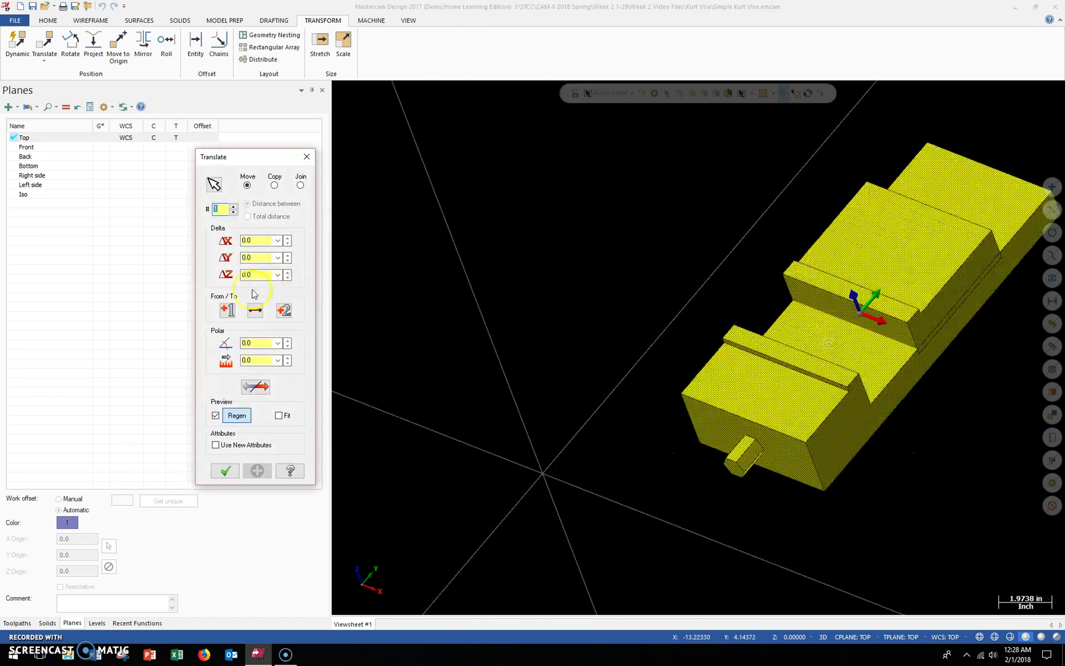
pyautogui.click(227, 311)
pyautogui.click(228, 311)
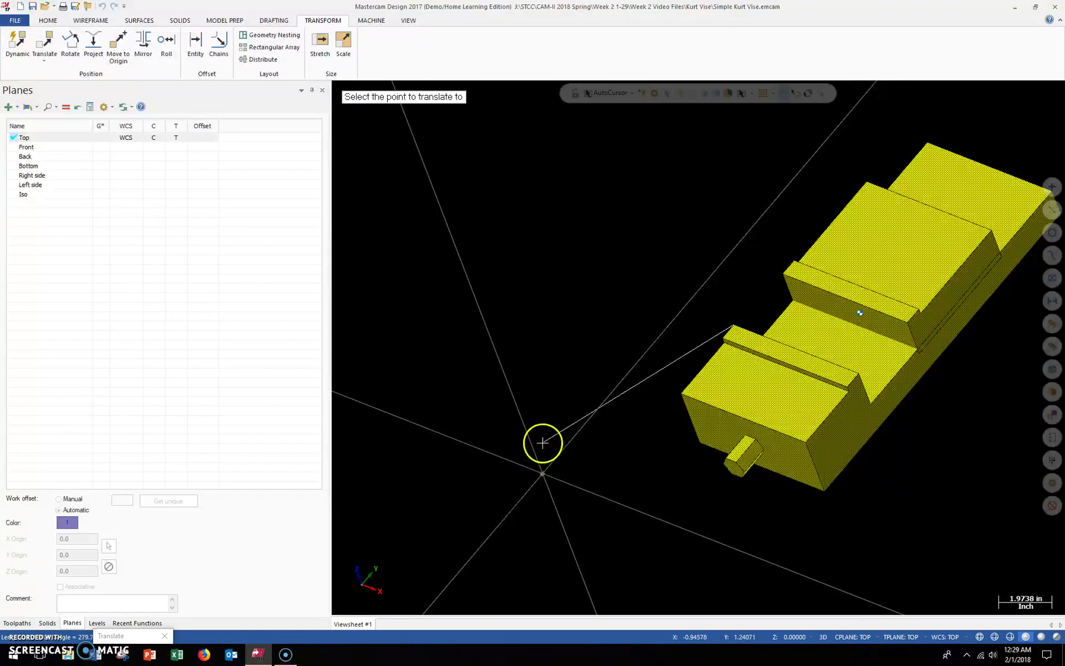
pyautogui.click(541, 481)
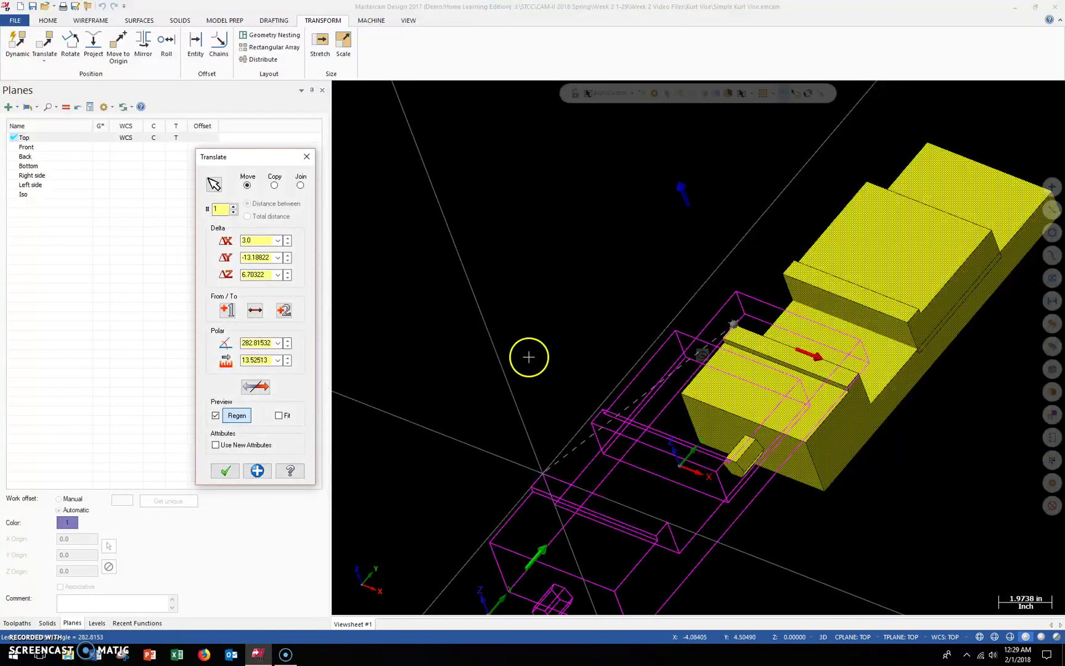
pyautogui.click(226, 472)
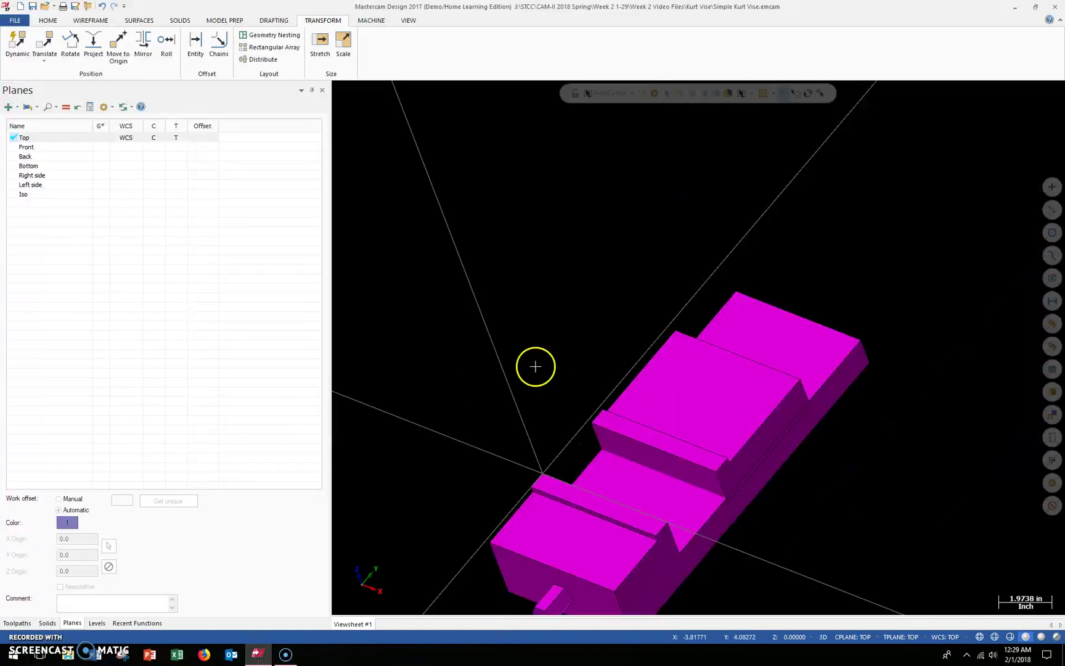
# - Examine the repositioned vise from the top and in isometric, checking the fixed jaw's corner against the origin axes
pyautogui.scroll(-2, 528, 363)
pyautogui.scroll(-2, 529, 363)
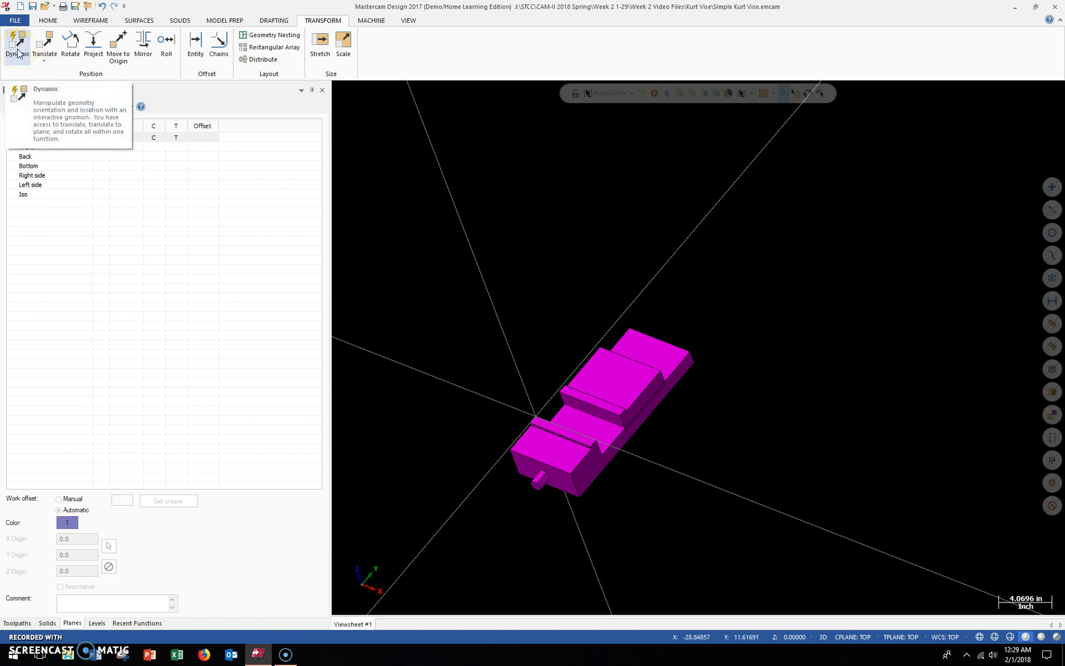
pyautogui.click(39, 46)
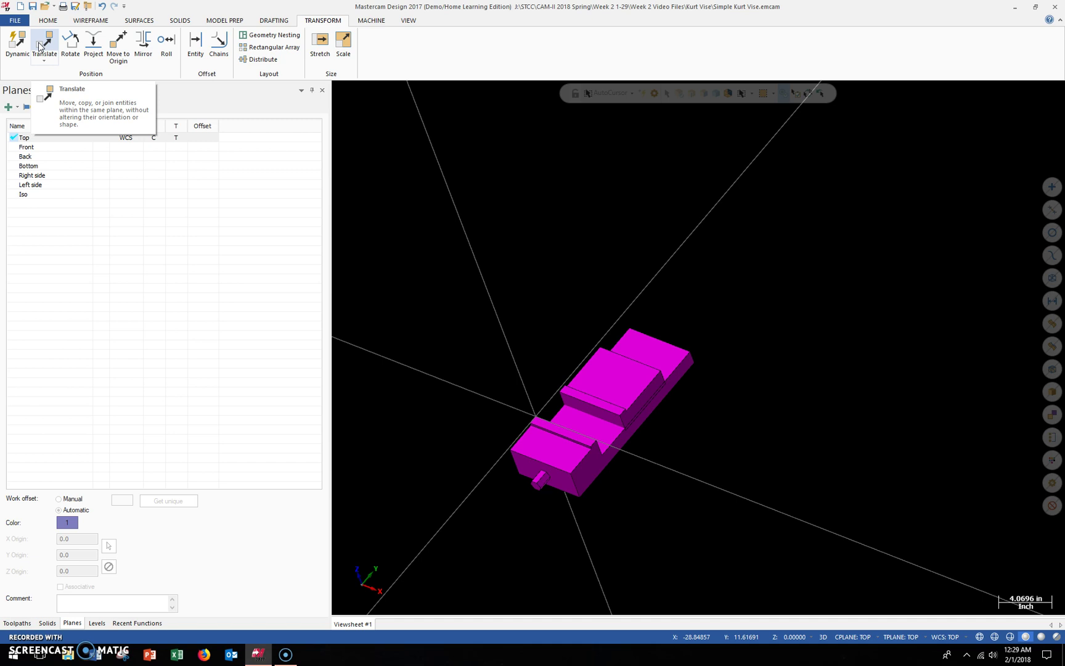
pyautogui.rightClick(453, 335)
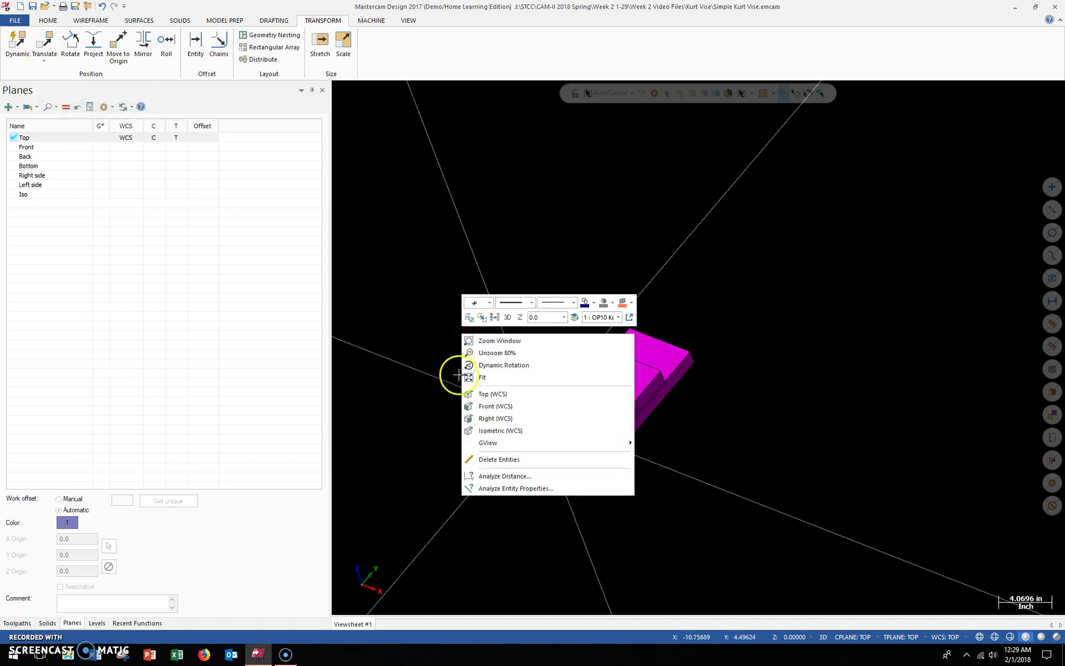
pyautogui.click(469, 377)
pyautogui.hotkey('alt', '1')
pyautogui.scroll(1, 480, 383)
pyautogui.scroll(-1, 483, 383)
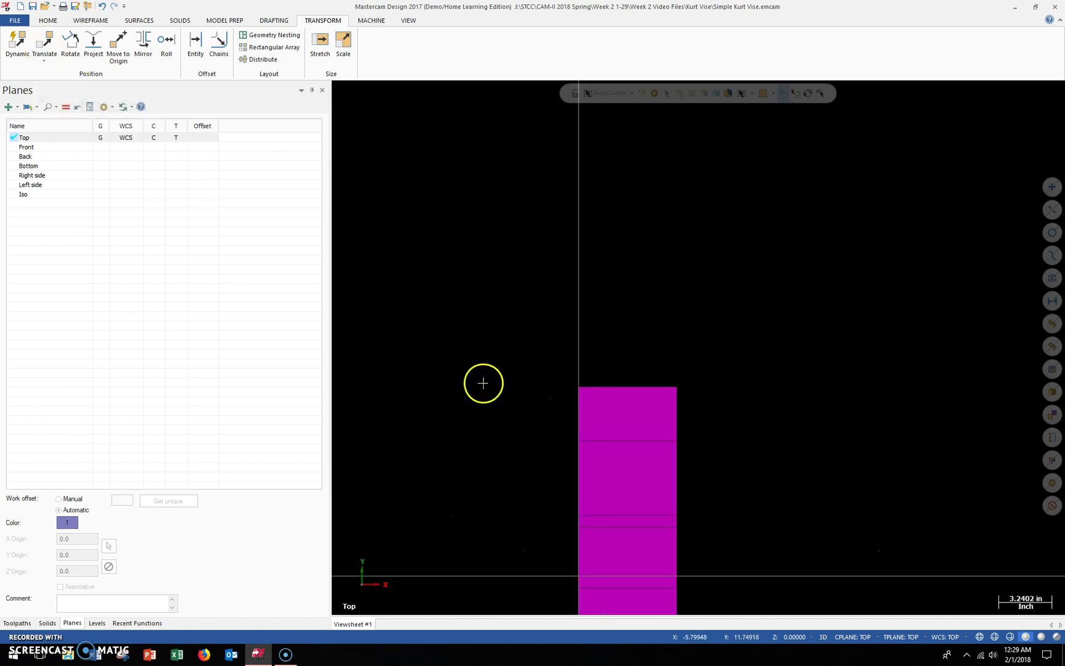
pyautogui.scroll(-3, 483, 381)
pyautogui.scroll(2, 563, 586)
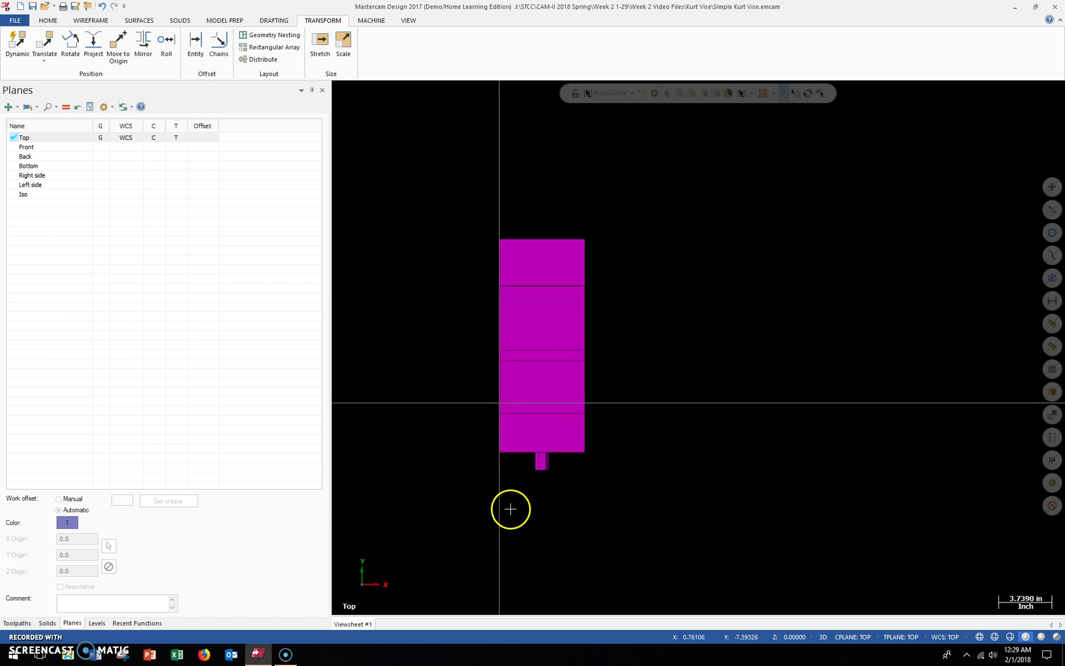
pyautogui.rightClick(516, 504)
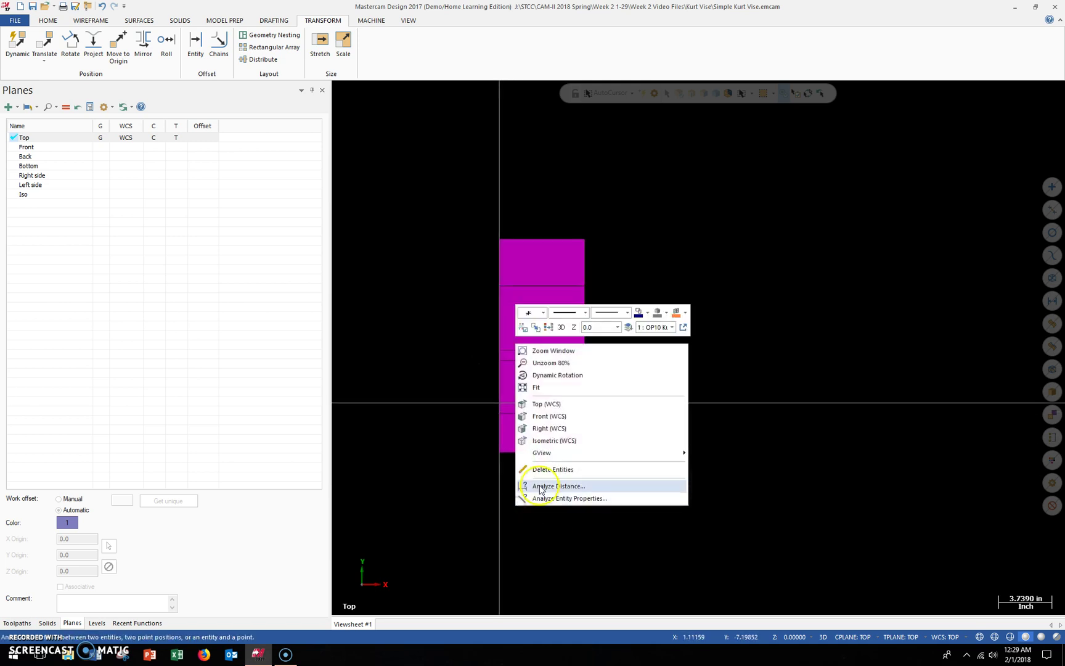
pyautogui.click(566, 445)
pyautogui.scroll(2, 558, 445)
pyautogui.scroll(-2, 555, 446)
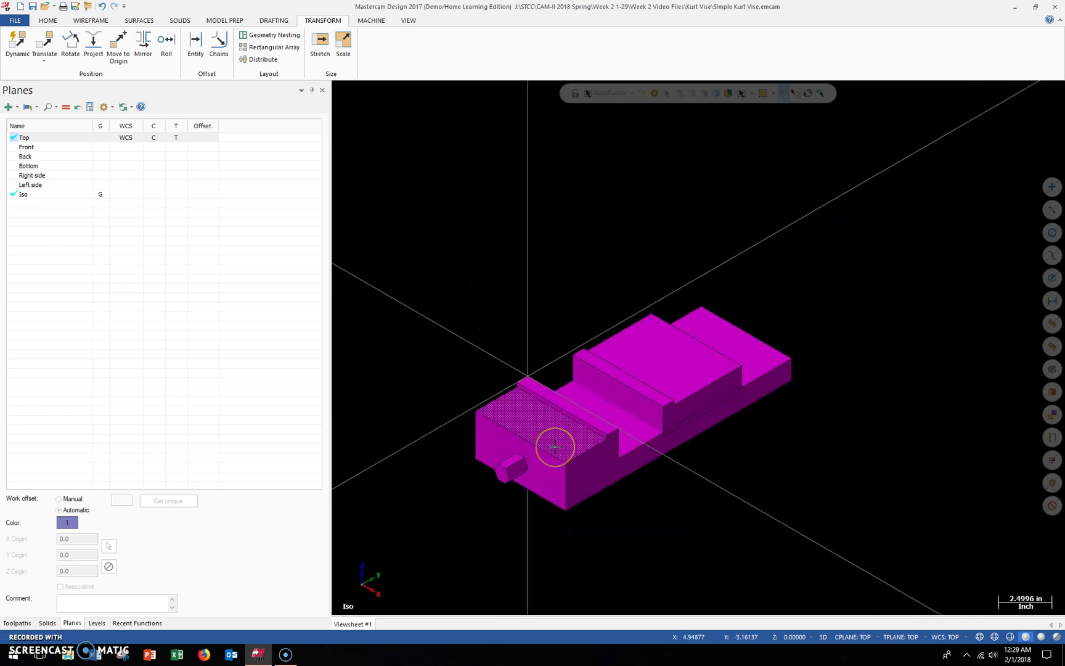
pyautogui.scroll(-2, 555, 446)
pyautogui.scroll(1, 683, 510)
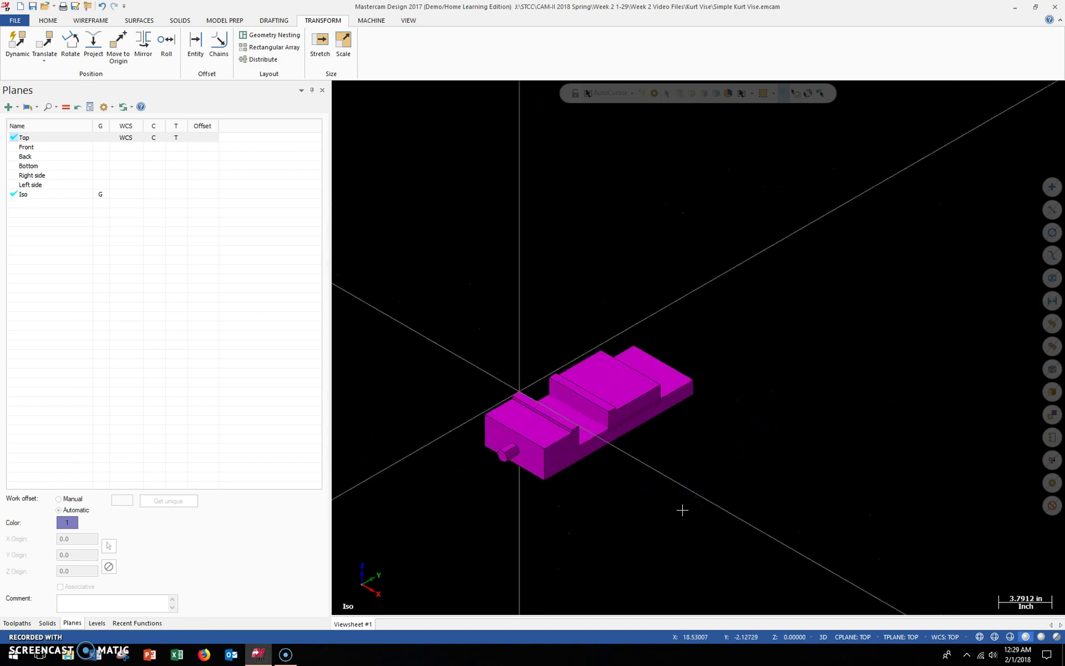
# - Merge the Week 2 WCS Tutorial Part SOLIDWORKS file from the Week 2 Video Files folder into the vise file
pyautogui.click(16, 21)
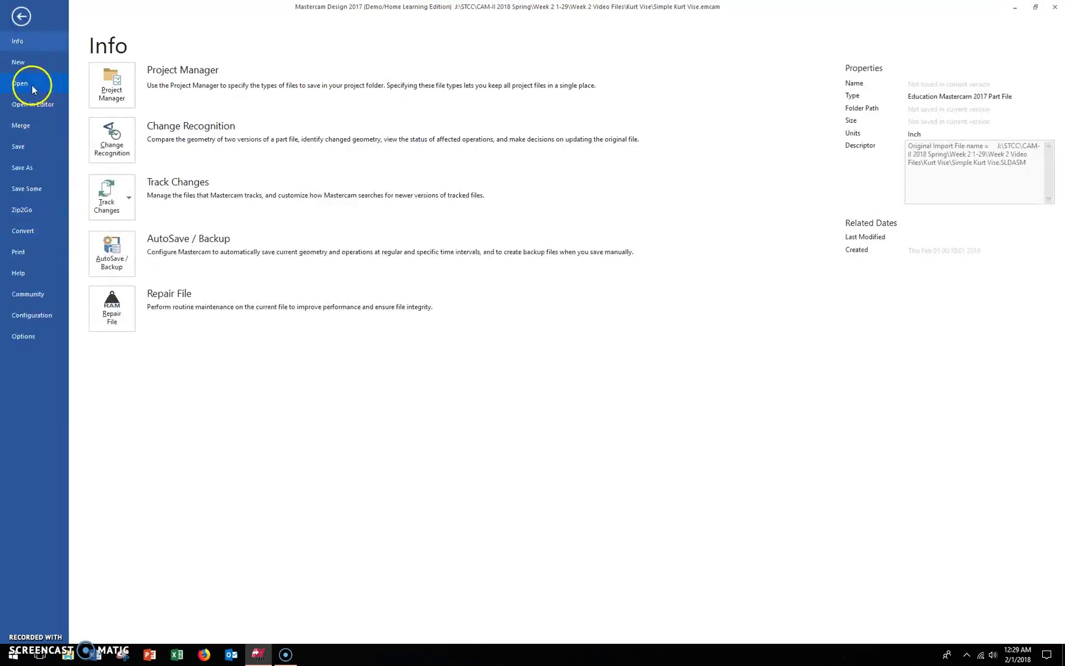
pyautogui.click(28, 124)
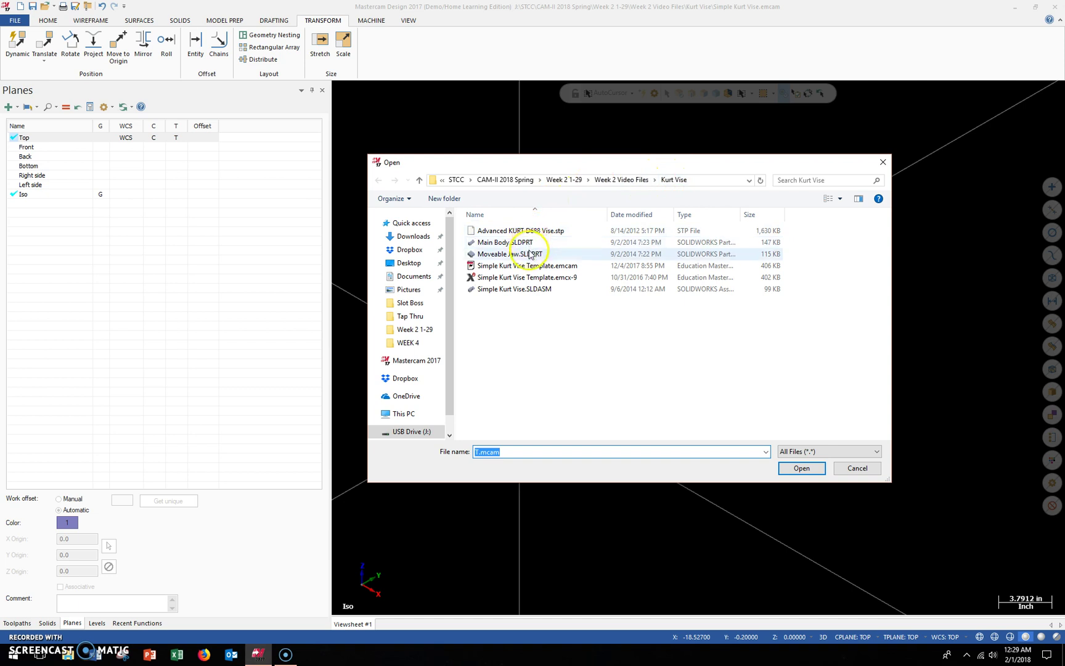
pyautogui.click(622, 179)
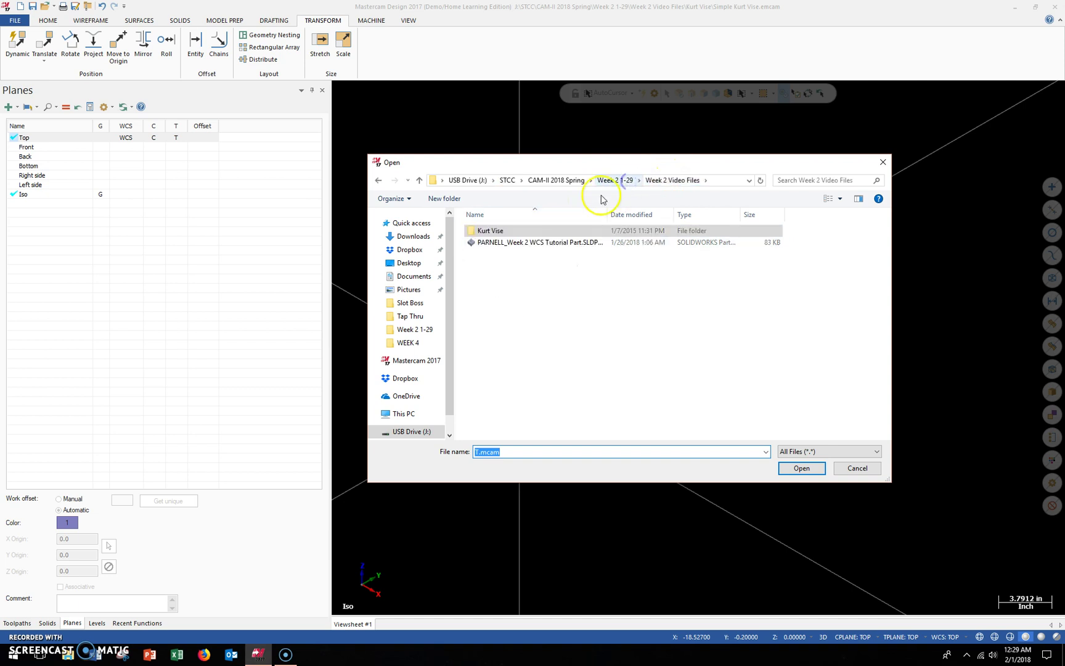
pyautogui.click(525, 243)
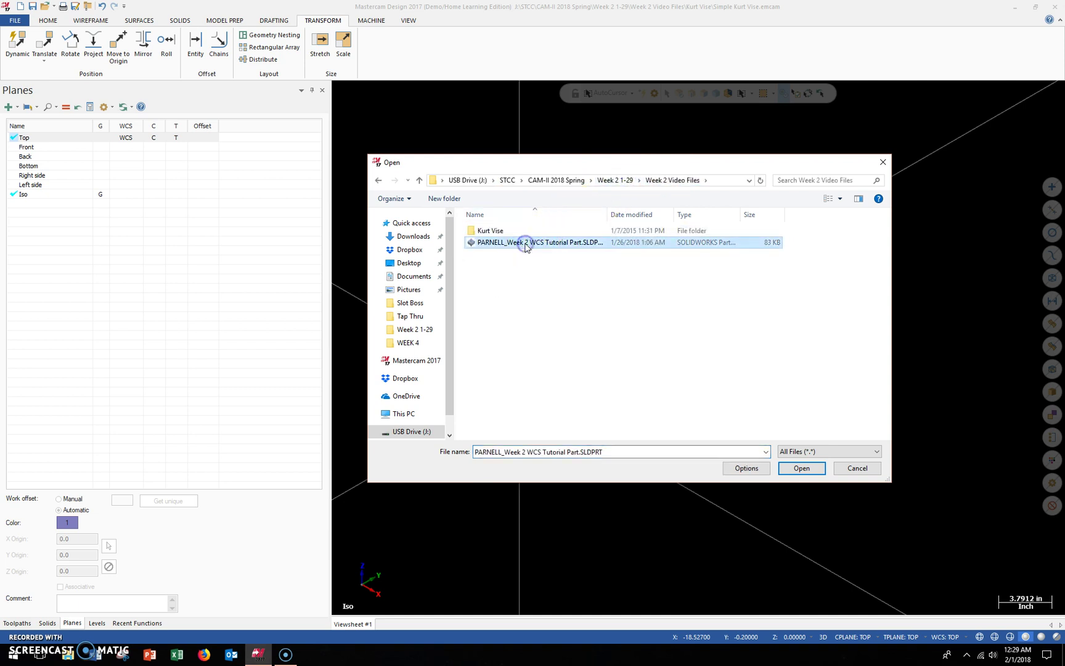
pyautogui.doubleClick(561, 243)
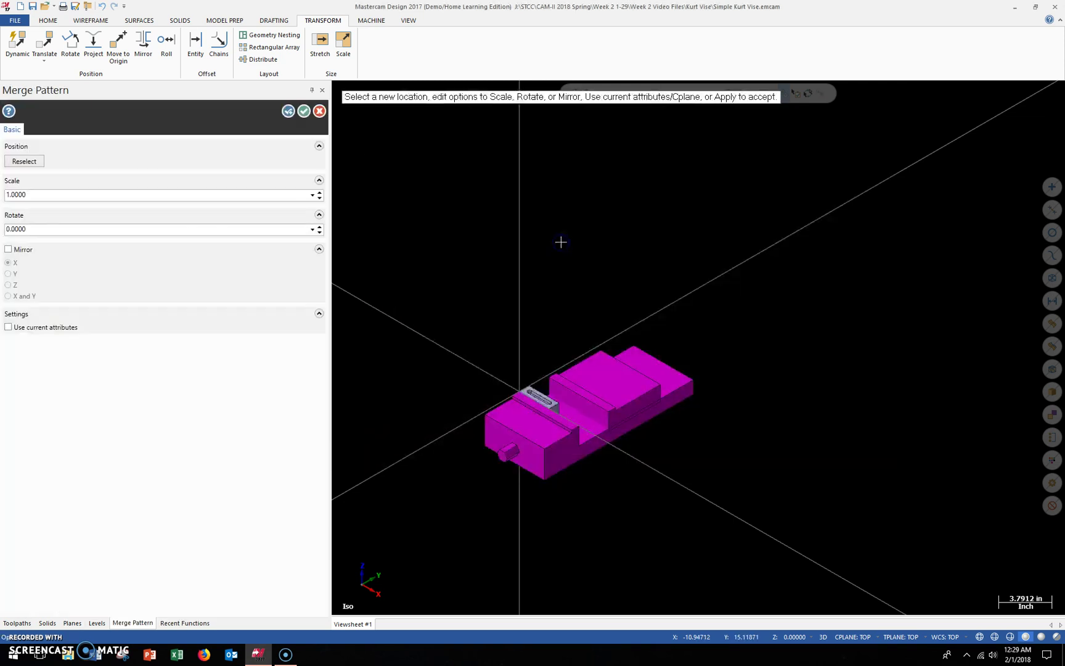
# - Check how the merged part sits against the fixed jaw and accept its placement with scale 1.0 and rotation 0
pyautogui.scroll(3, 541, 385)
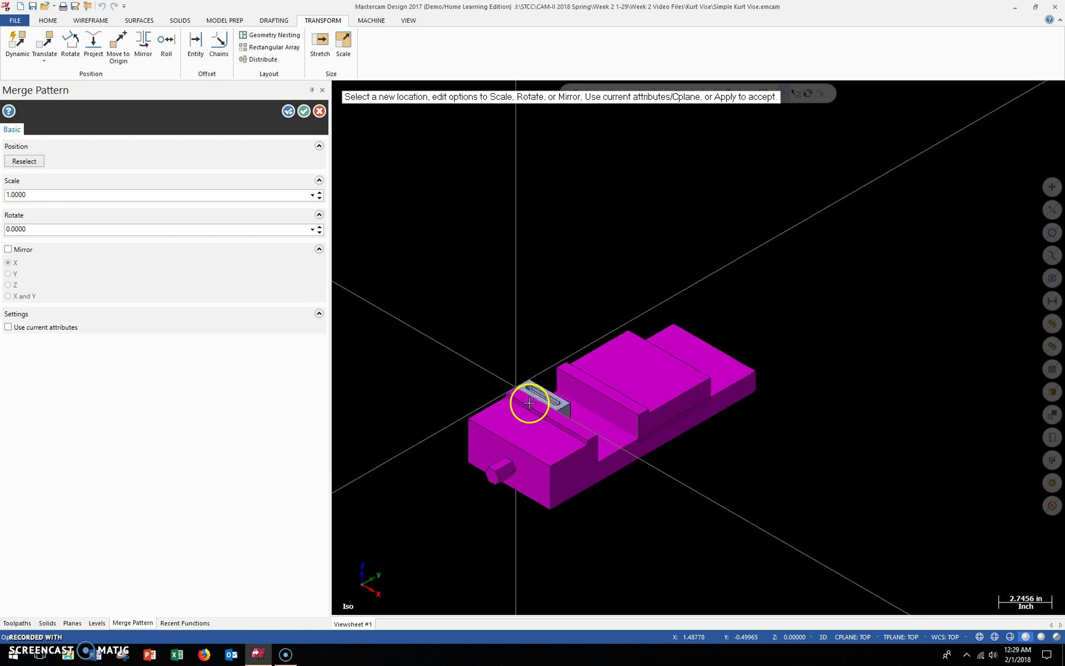
pyautogui.scroll(2, 541, 385)
pyautogui.moveTo(536, 373); pyautogui.dragTo(457, 309, button='middle')
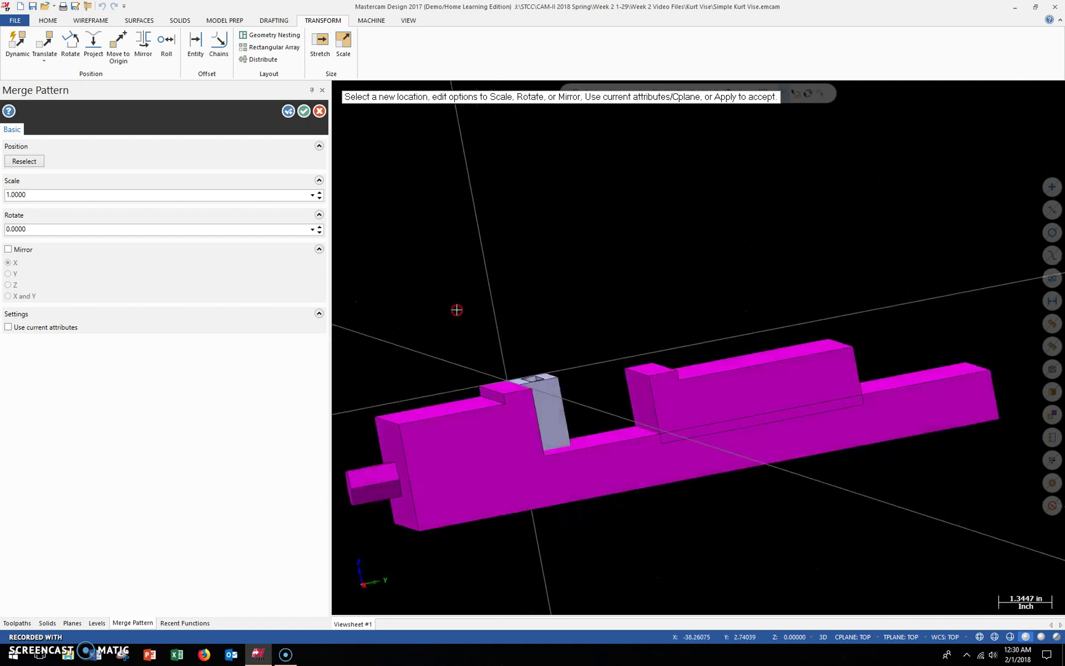
pyautogui.moveTo(558, 405); pyautogui.dragTo(630, 430, button='middle')
pyautogui.scroll(-1, 625, 427)
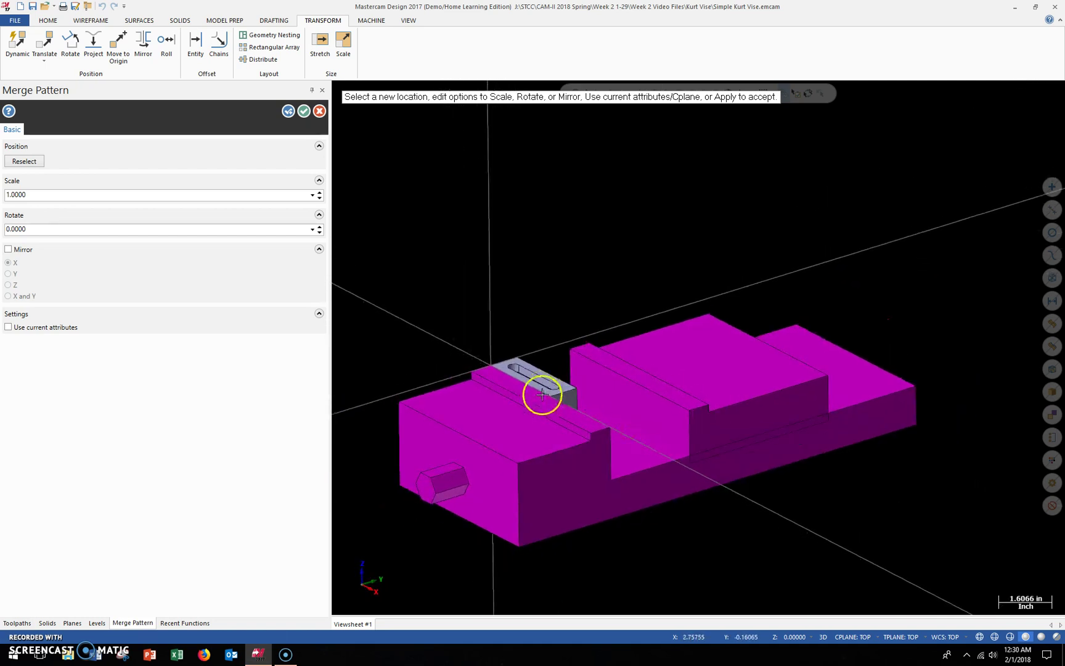
pyautogui.scroll(-1, 541, 398)
pyautogui.scroll(1, 507, 442)
pyautogui.moveTo(507, 441); pyautogui.dragTo(447, 333, button='middle')
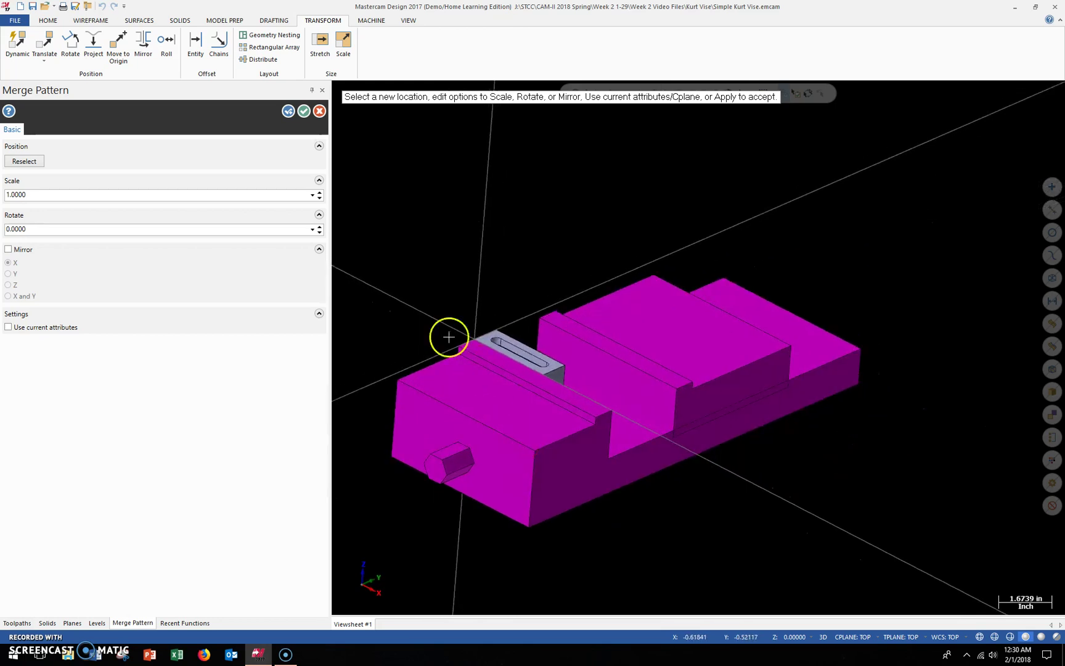
pyautogui.click(304, 111)
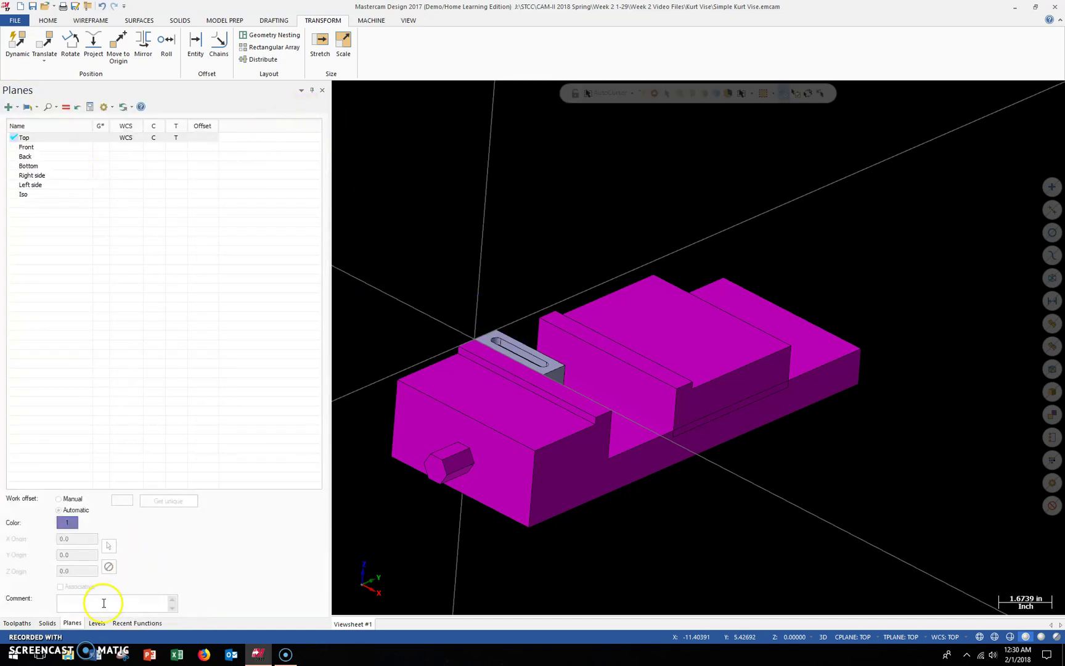
# - Create level 5 named OP10 Part and make it the active level
pyautogui.click(97, 624)
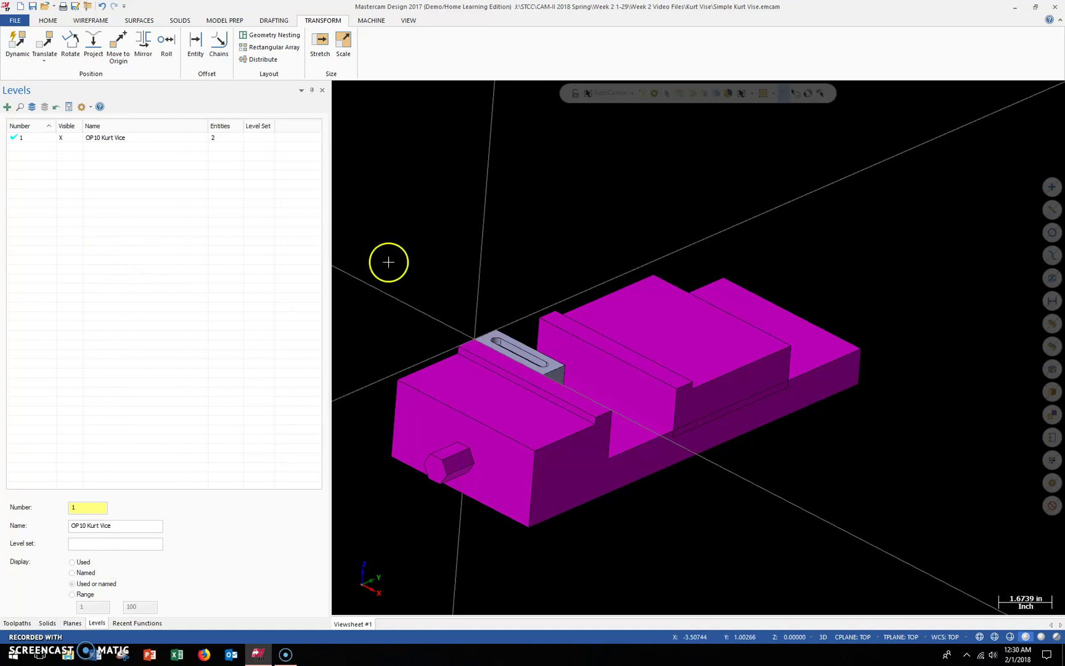
pyautogui.moveTo(393, 233)
pyautogui.mouseDown(button='middle')
pyautogui.moveTo(447, 240)
pyautogui.moveTo(370, 243)
pyautogui.mouseUp(button='middle')
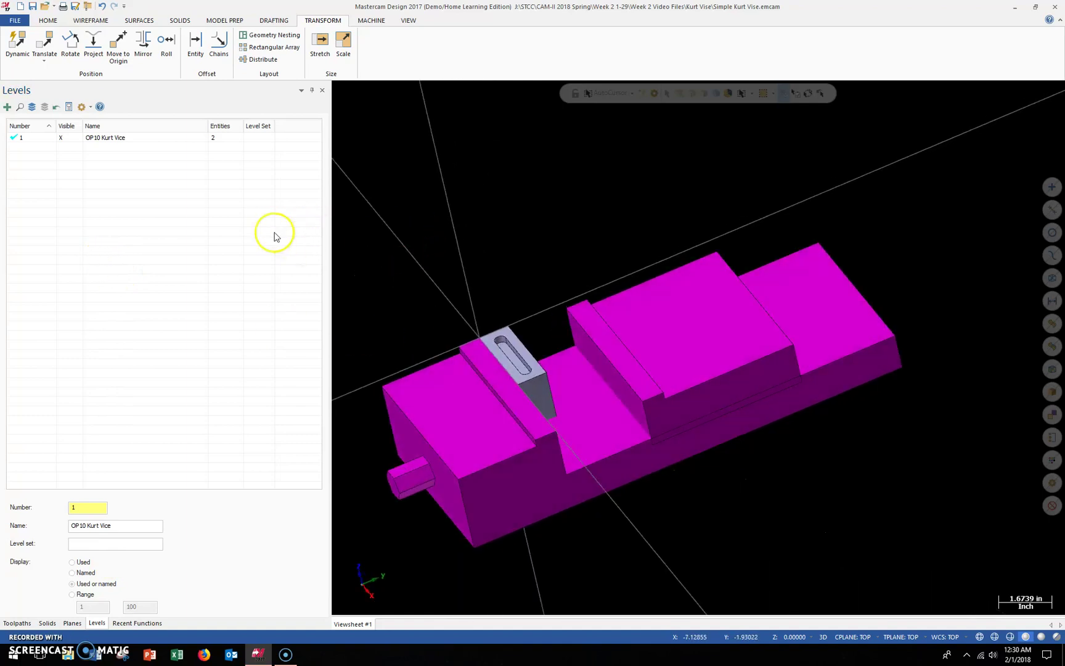
pyautogui.click(496, 327)
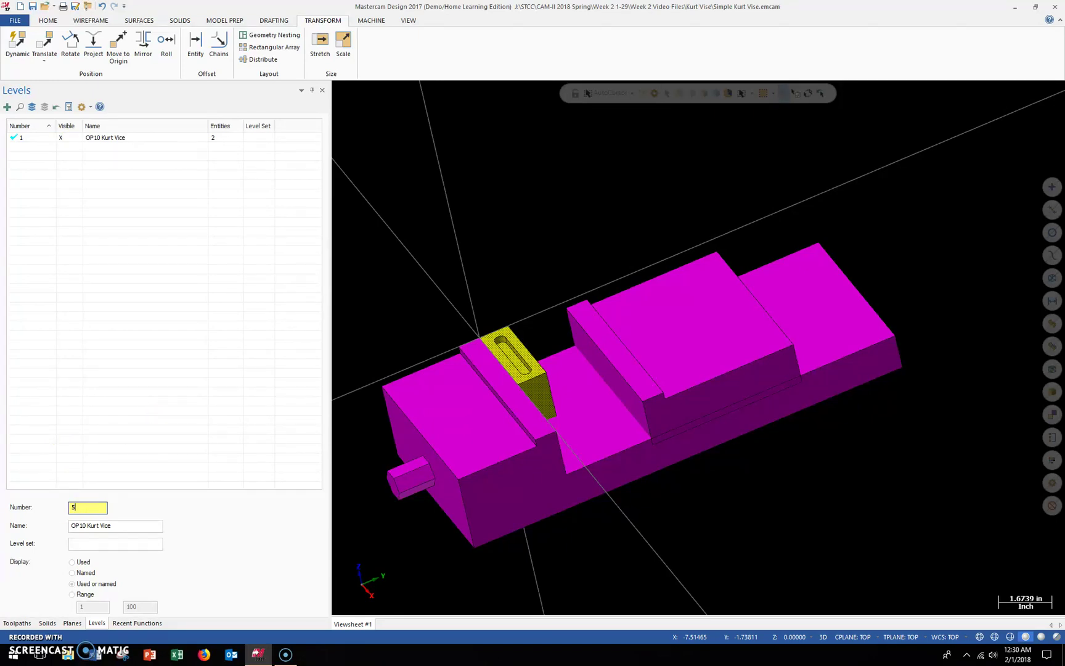
pyautogui.press('Return')
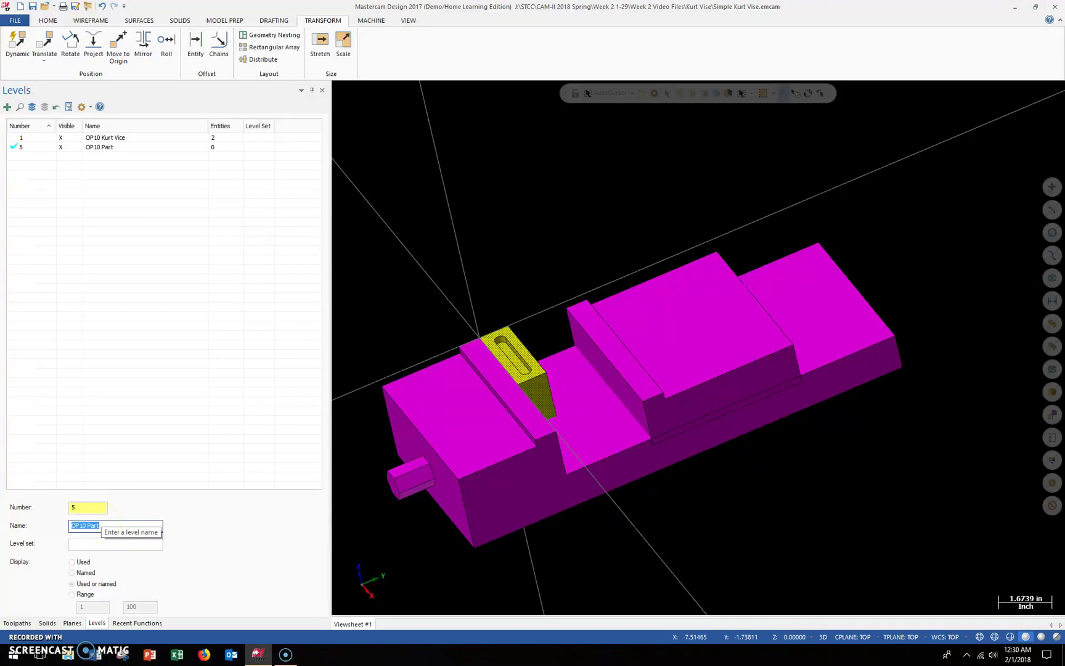
pyautogui.click(112, 378)
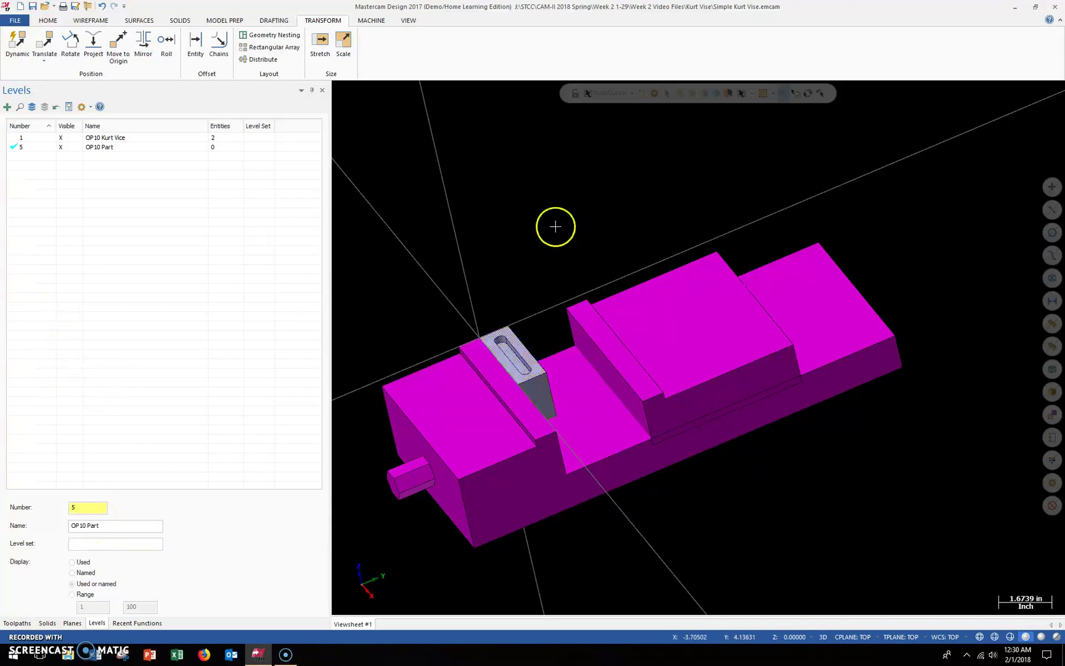
# - Move the merged part solid to active level 5, OP10 Part
pyautogui.rightClick(491, 338)
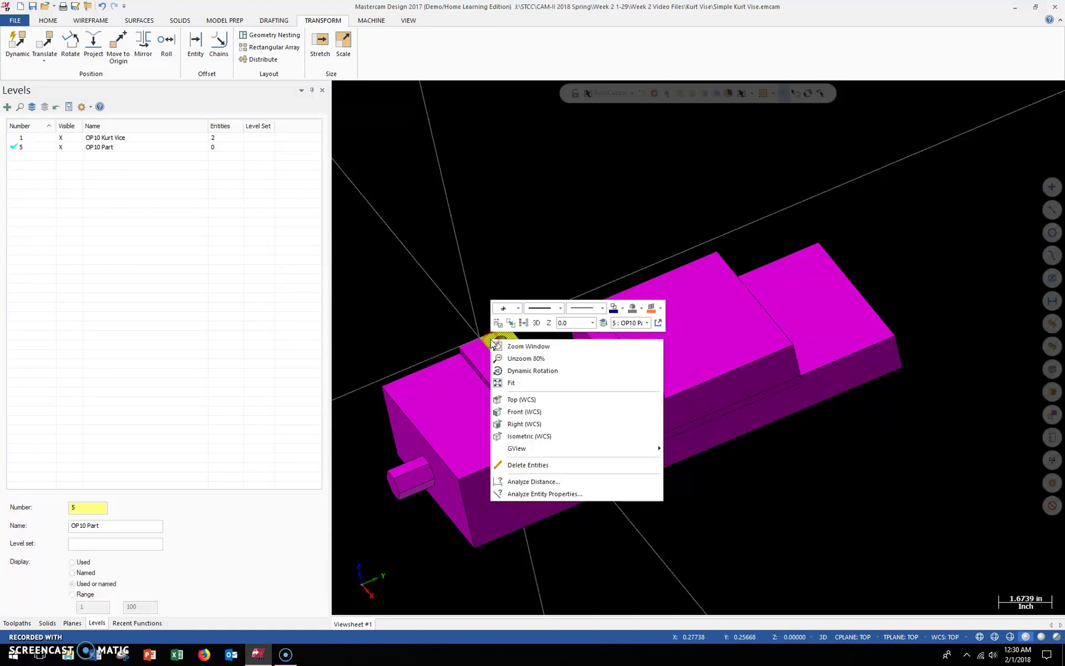
pyautogui.click(606, 325)
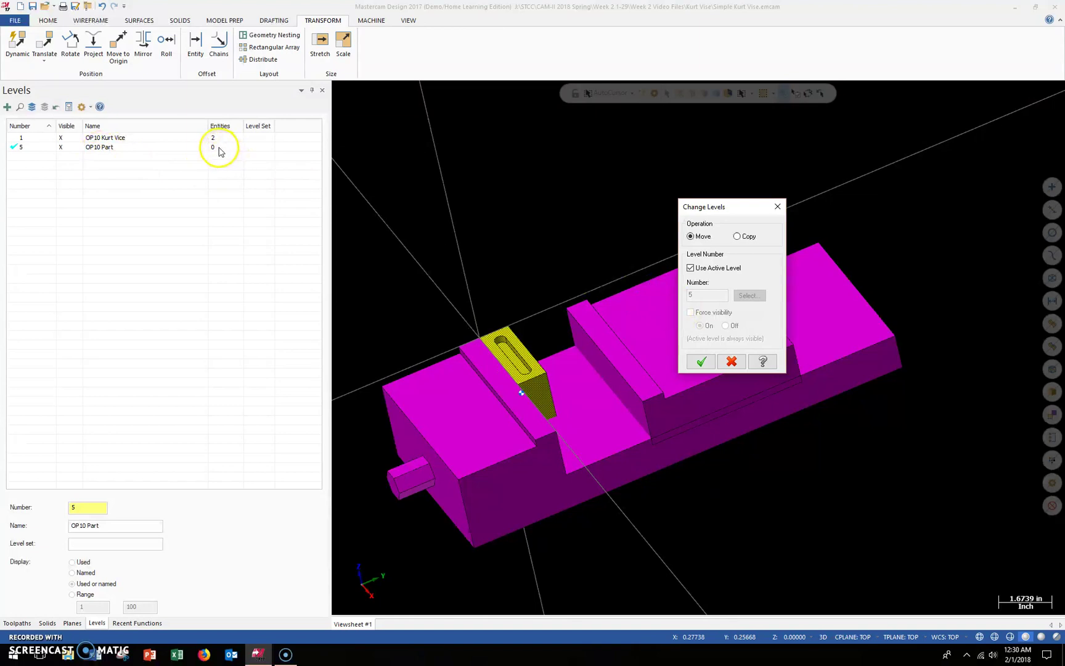
pyautogui.click(703, 362)
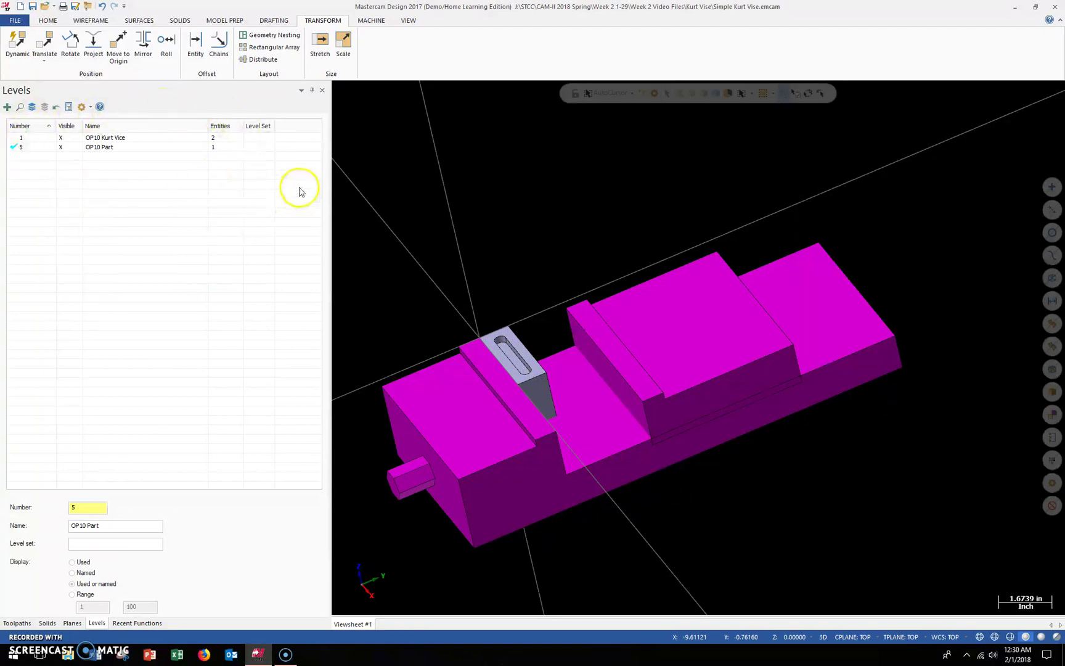
# - Hide the OP10 Kurt Vice level and inspect the part's face with the round pocket
pyautogui.scroll(-1, 562, 393)
pyautogui.scroll(-1, 563, 393)
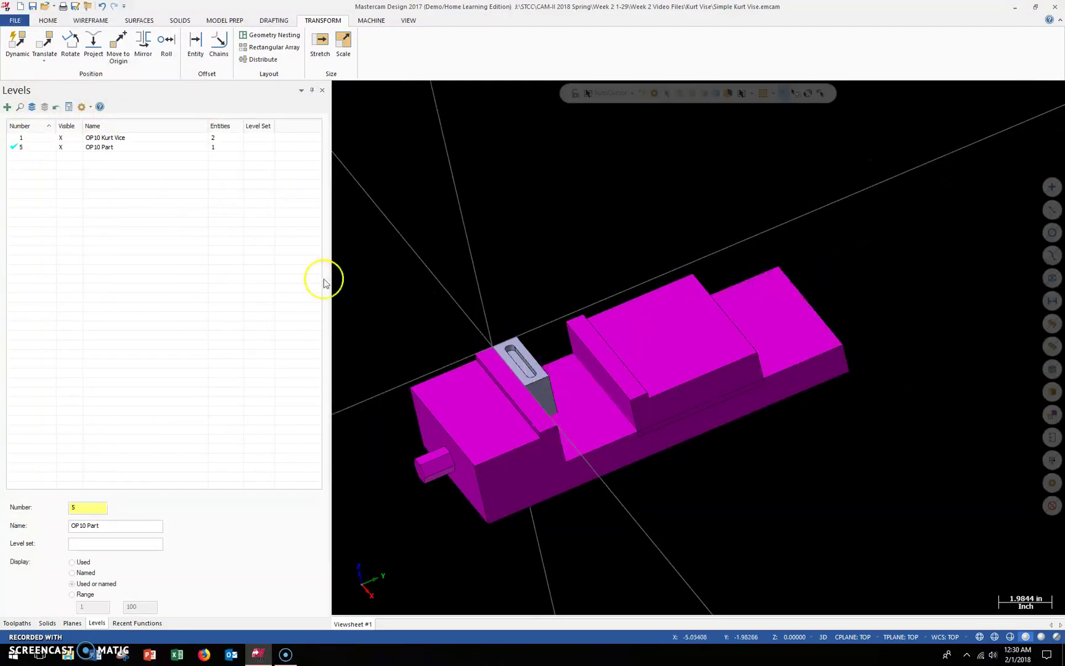
pyautogui.click(69, 138)
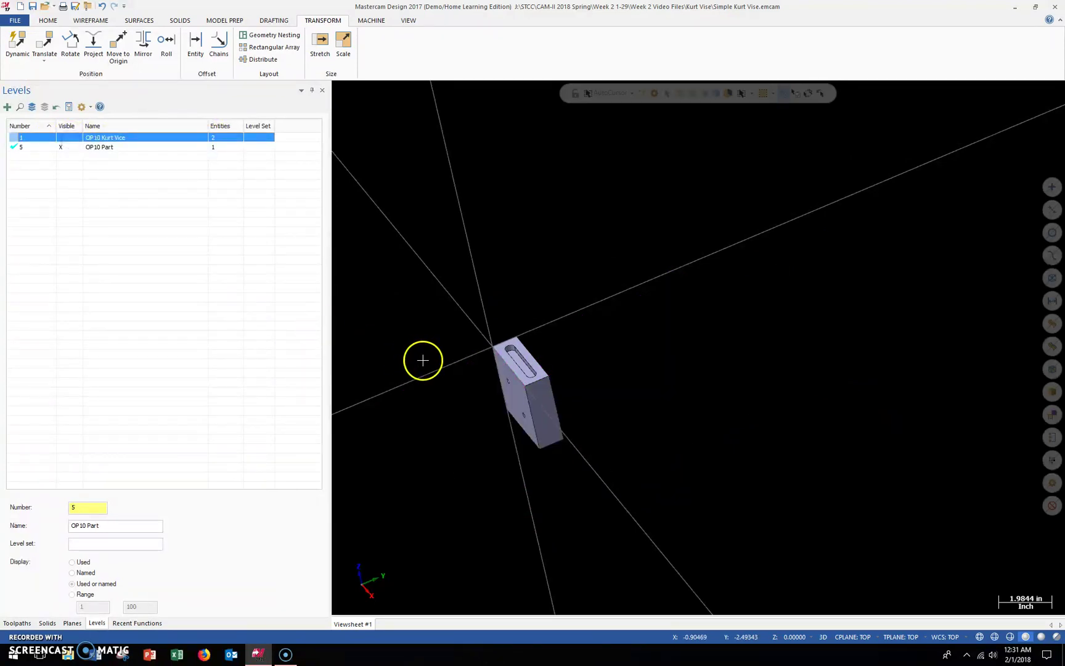
pyautogui.moveTo(636, 375)
pyautogui.mouseDown(button='middle')
pyautogui.moveTo(699, 347)
pyautogui.moveTo(528, 376)
pyautogui.moveTo(584, 427)
pyautogui.mouseUp(button='middle')
pyautogui.scroll(3, 584, 427)
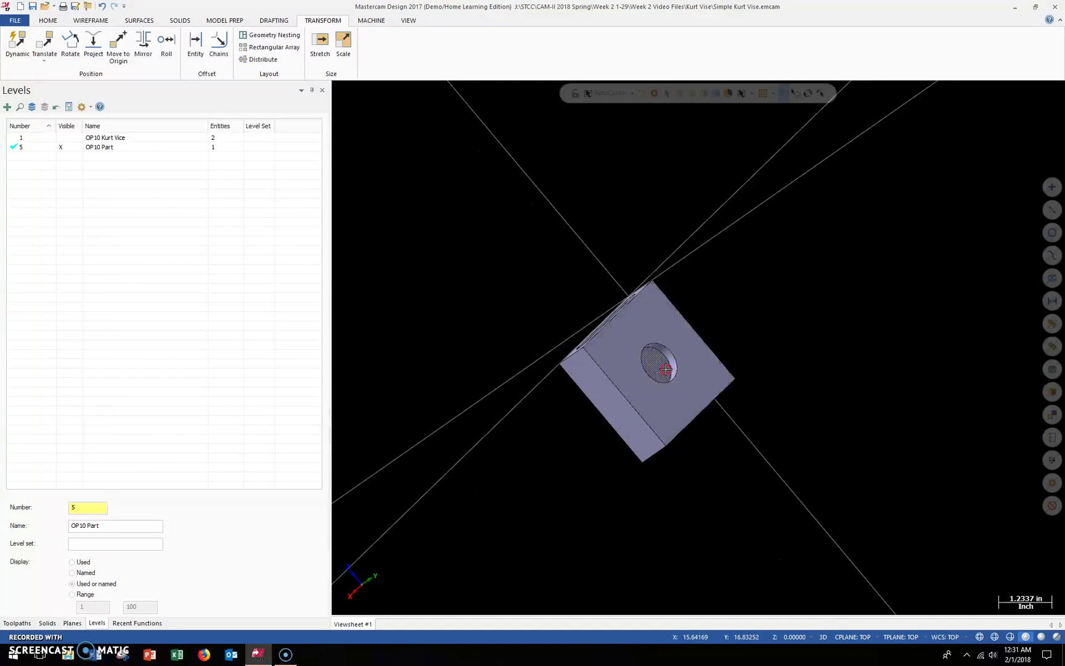
pyautogui.moveTo(658, 363); pyautogui.dragTo(623, 339, button='middle')
pyautogui.scroll(3, 654, 370)
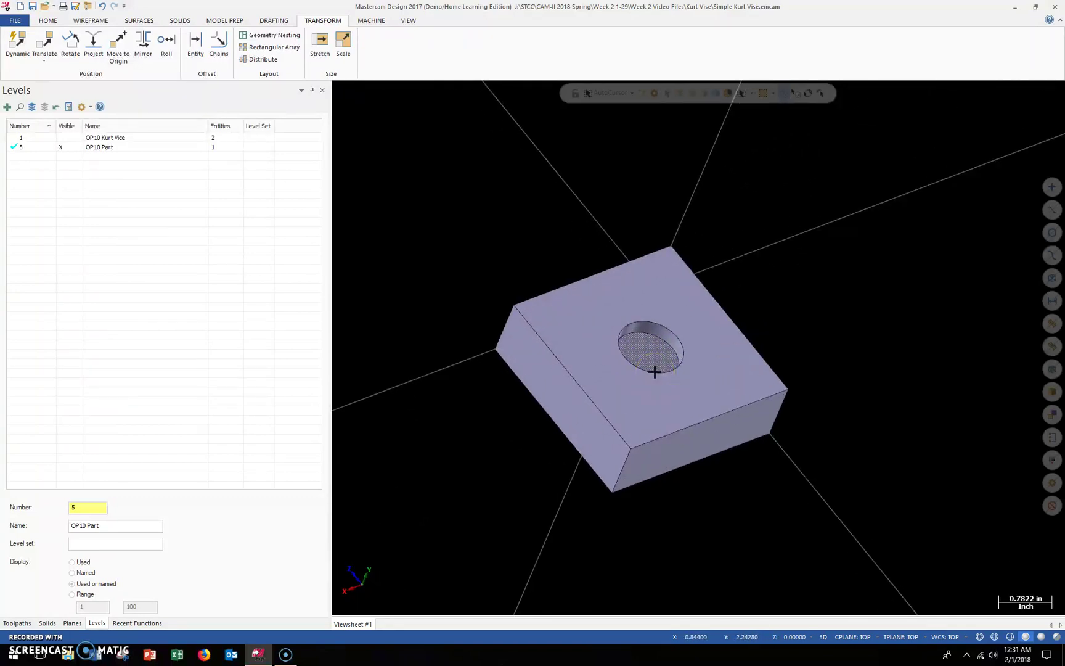
# - Start a Dynamic move on the whole part solid from the top view and place the gnomon in open space beside the part
pyautogui.rightClick(453, 294)
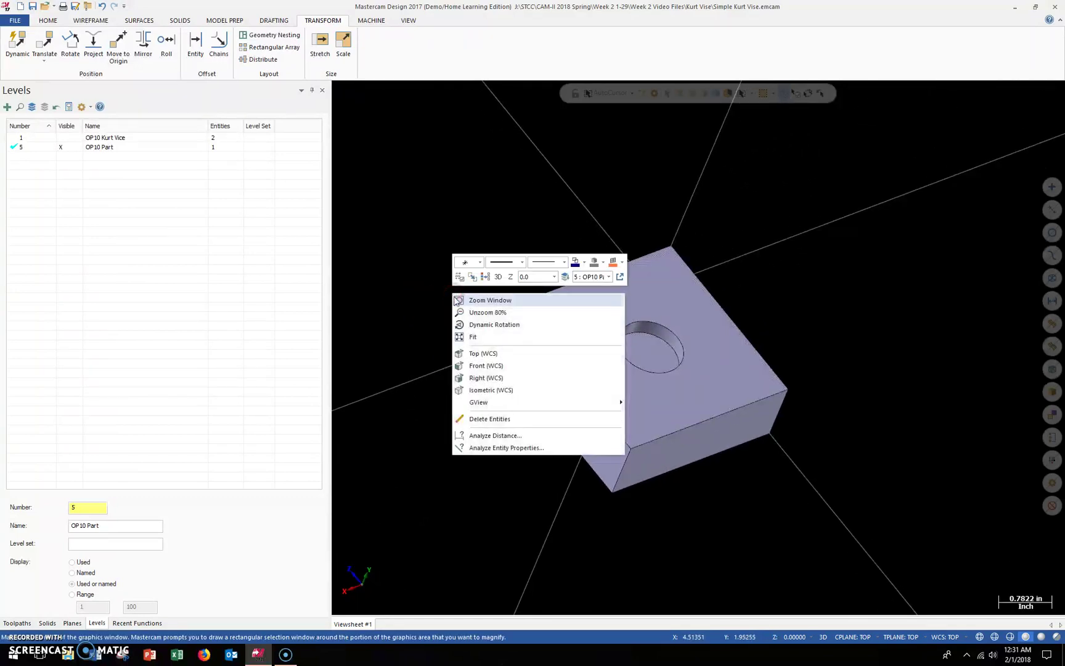
pyautogui.click(483, 354)
pyautogui.scroll(5, 479, 383)
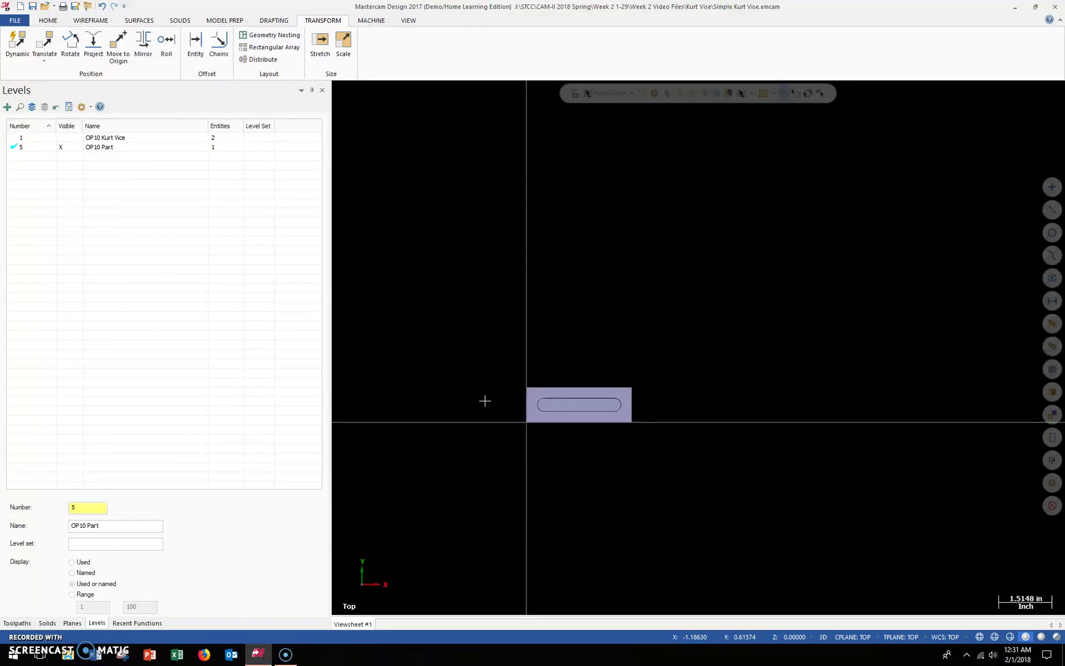
pyautogui.rightClick(507, 349)
pyautogui.click(524, 408)
pyautogui.click(492, 378)
pyautogui.click(491, 374)
pyautogui.click(18, 47)
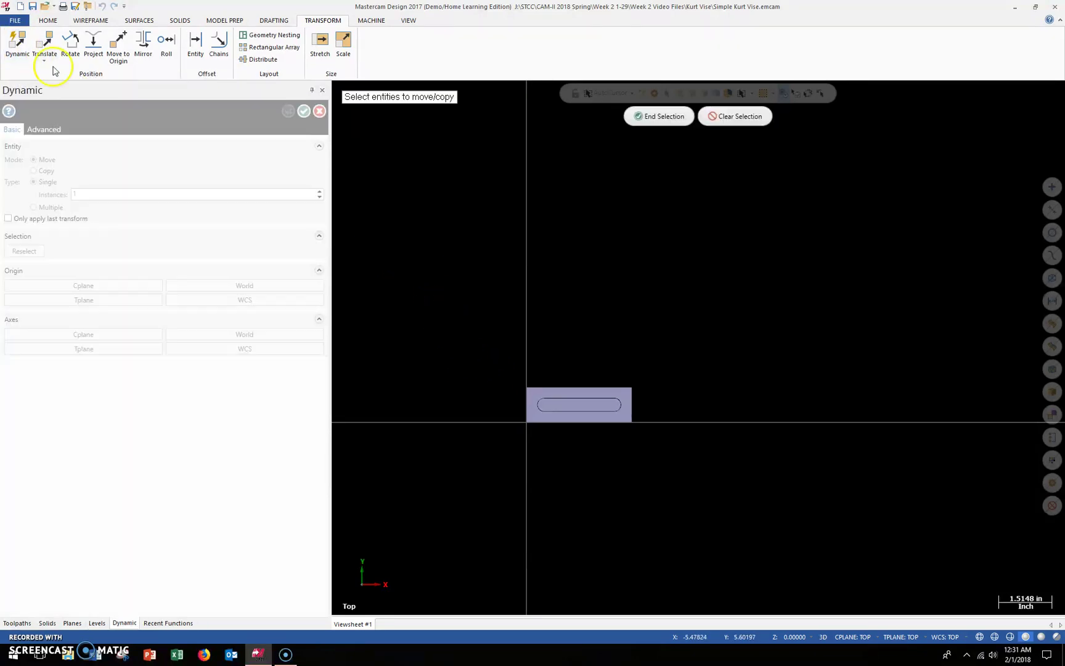
pyautogui.moveTo(453, 312); pyautogui.dragTo(701, 471)
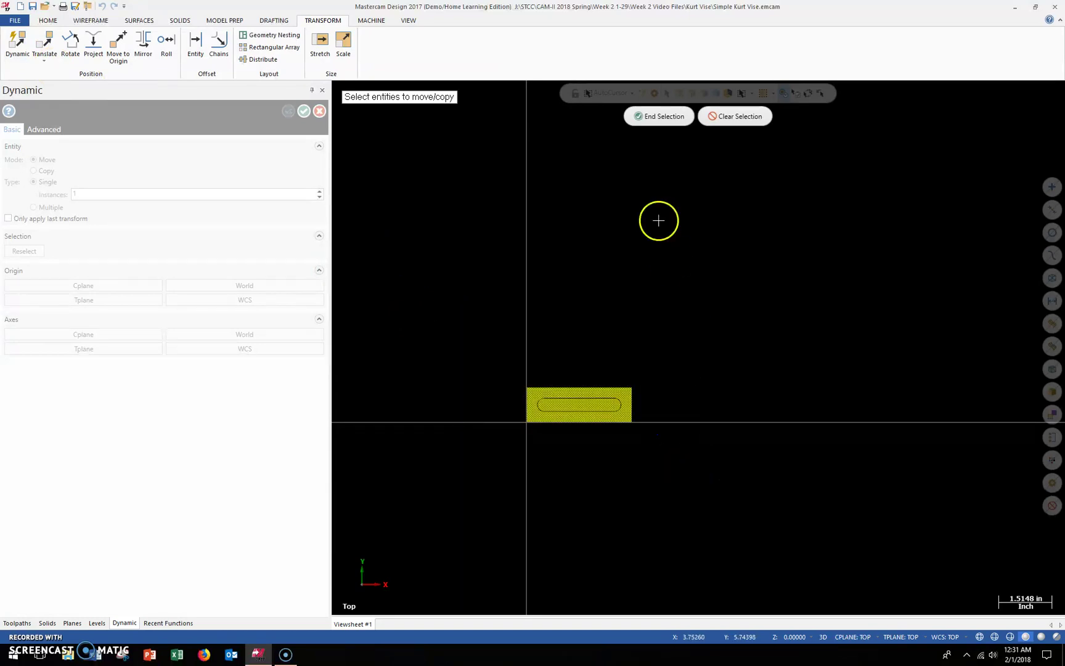
pyautogui.click(657, 117)
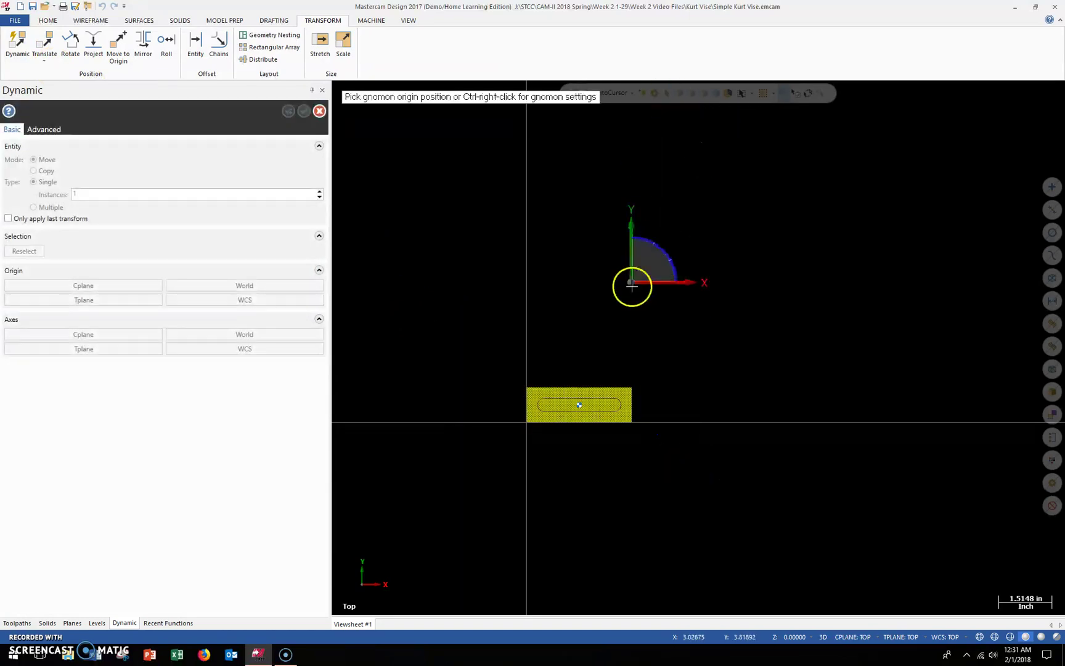
pyautogui.moveTo(642, 324); pyautogui.dragTo(619, 348, button='middle')
pyautogui.scroll(-1, 619, 346)
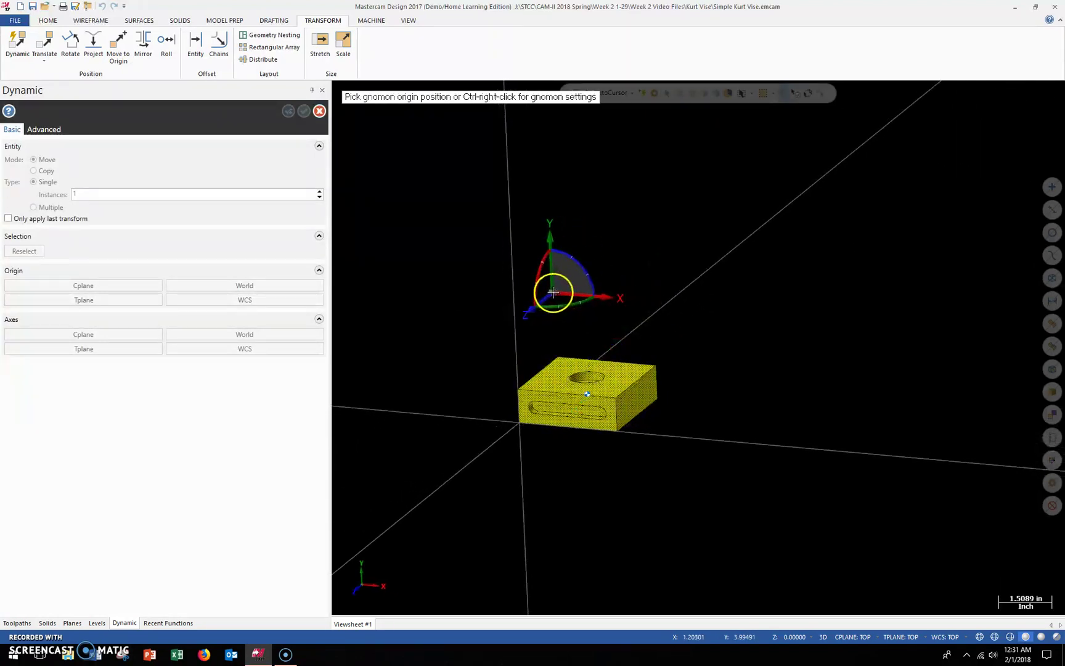
pyautogui.click(472, 288)
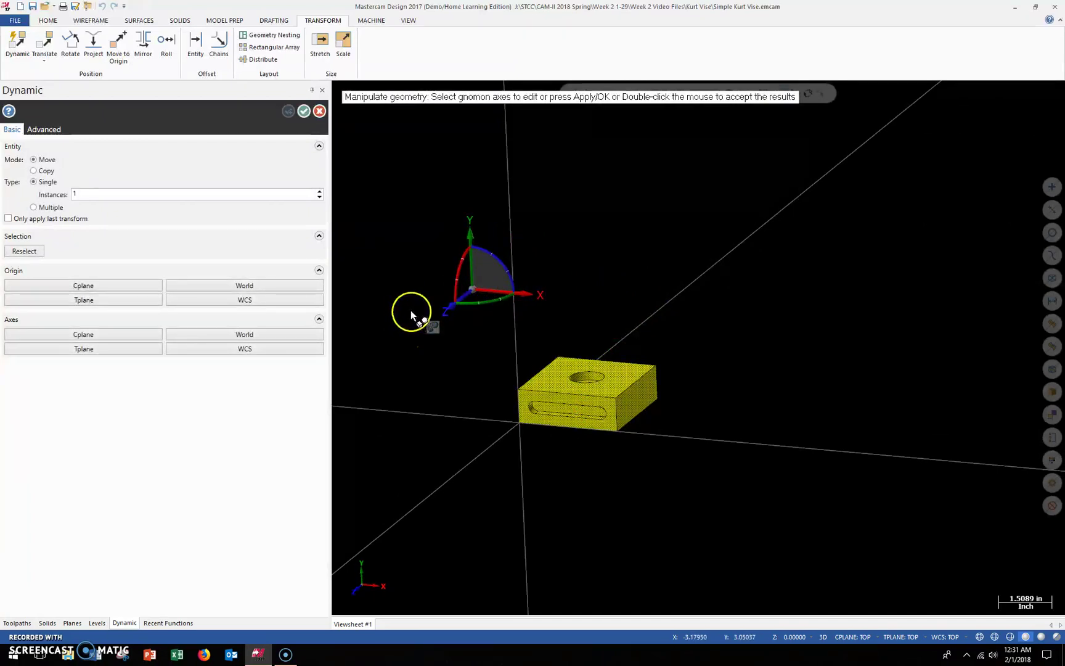
# - Rotate the part 90° about the gnomon's X axis to turn the round pocket upward, and accept the transform
pyautogui.click(461, 270)
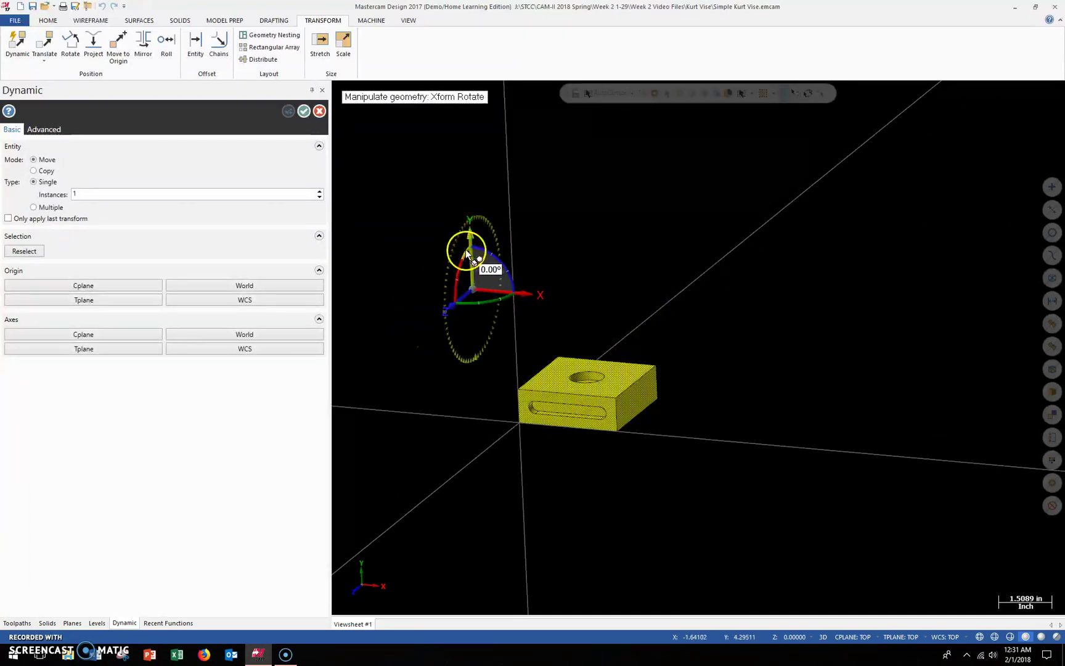
pyautogui.click(453, 282)
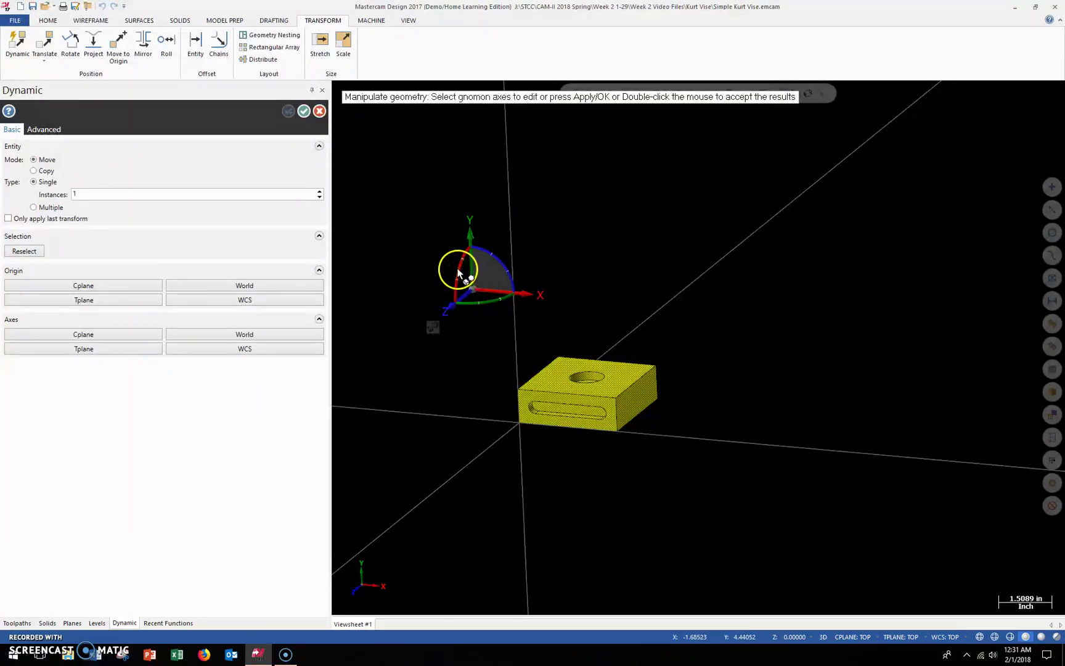
pyautogui.click(458, 276)
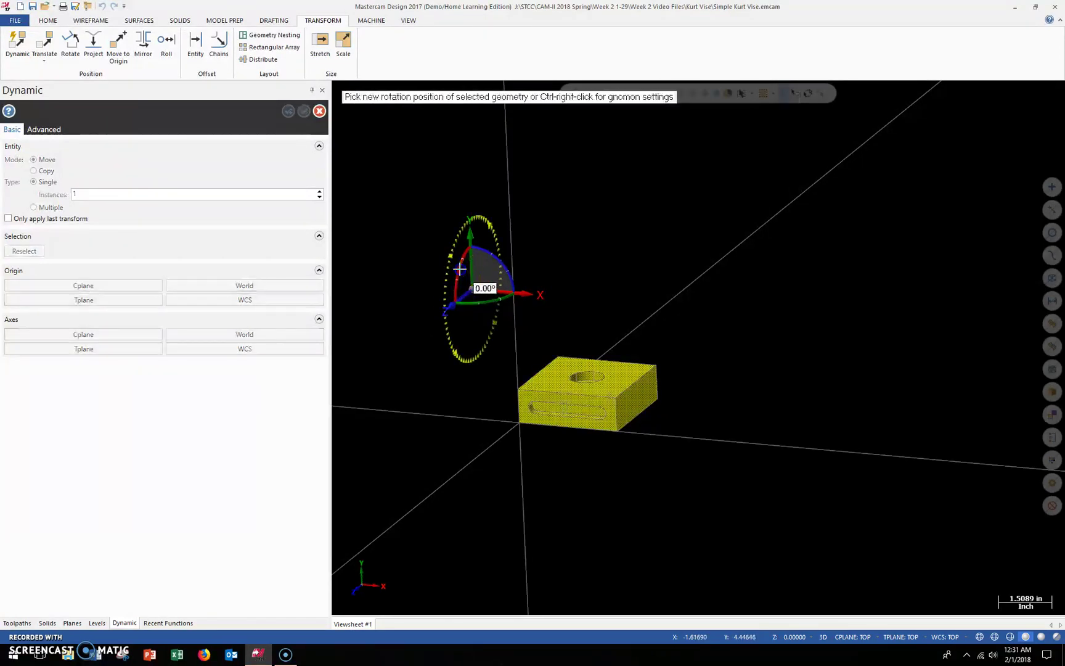
pyautogui.moveTo(459, 269); pyautogui.dragTo(434, 342)
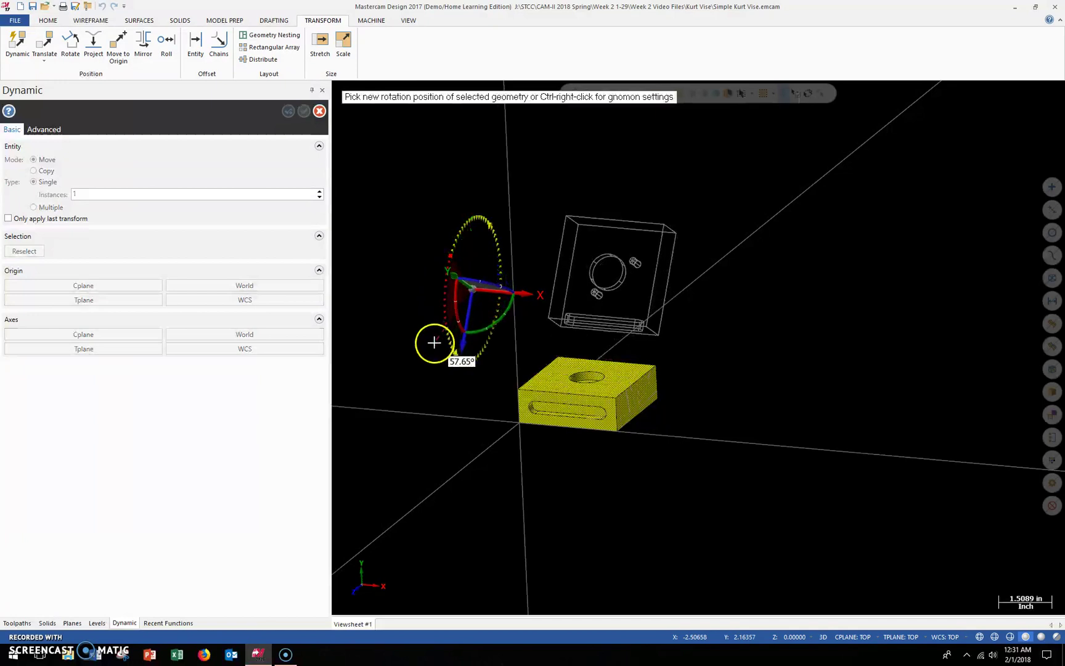
pyautogui.press('Return')
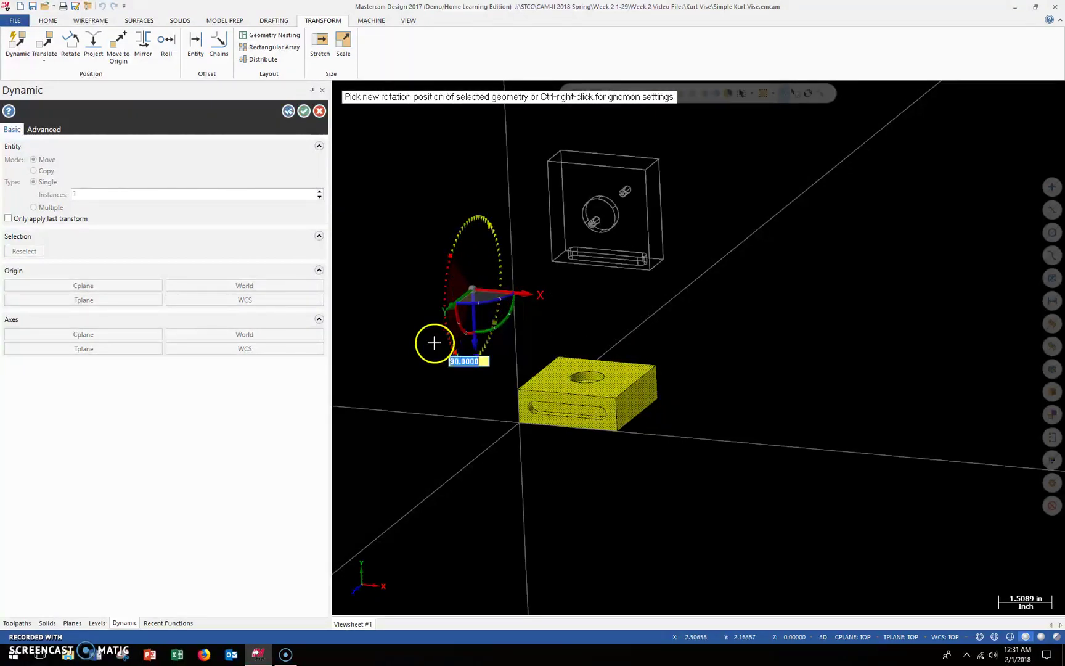
pyautogui.moveTo(697, 345); pyautogui.dragTo(647, 340, button='middle')
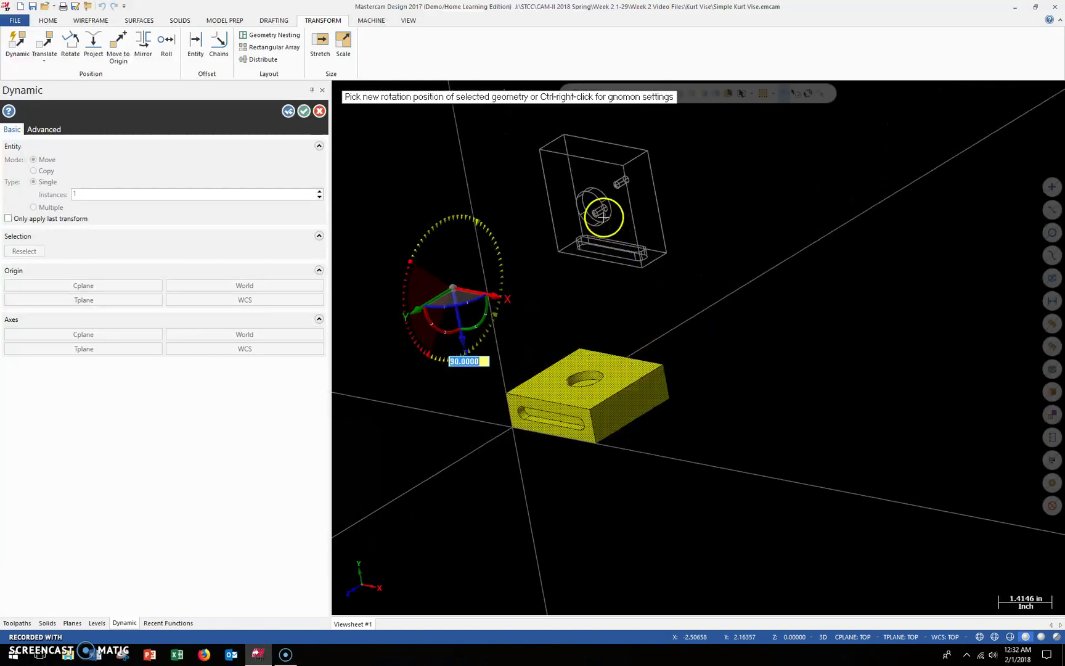
pyautogui.click(544, 337)
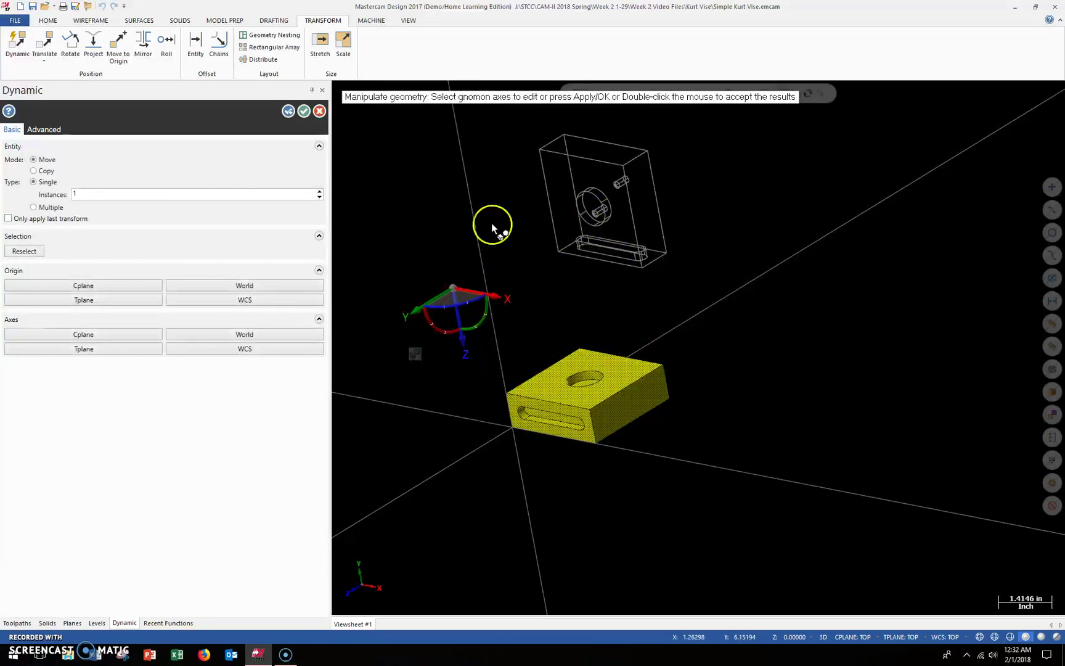
pyautogui.click(304, 111)
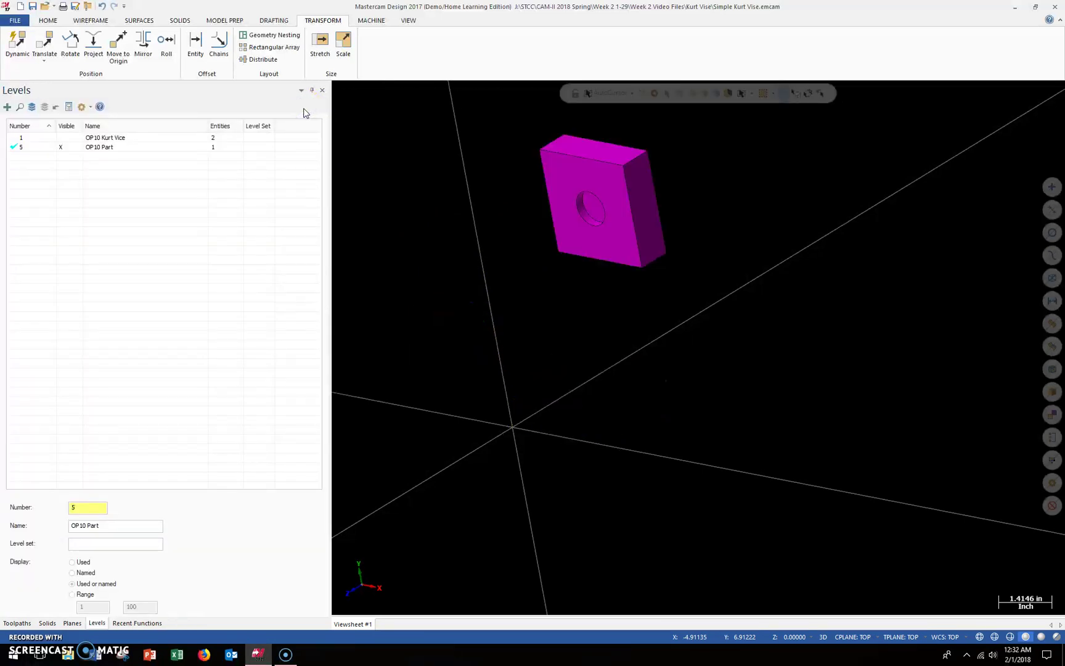
# - Change the solid color of the rotated part to cyan, working from the top view
pyautogui.rightClick(395, 311)
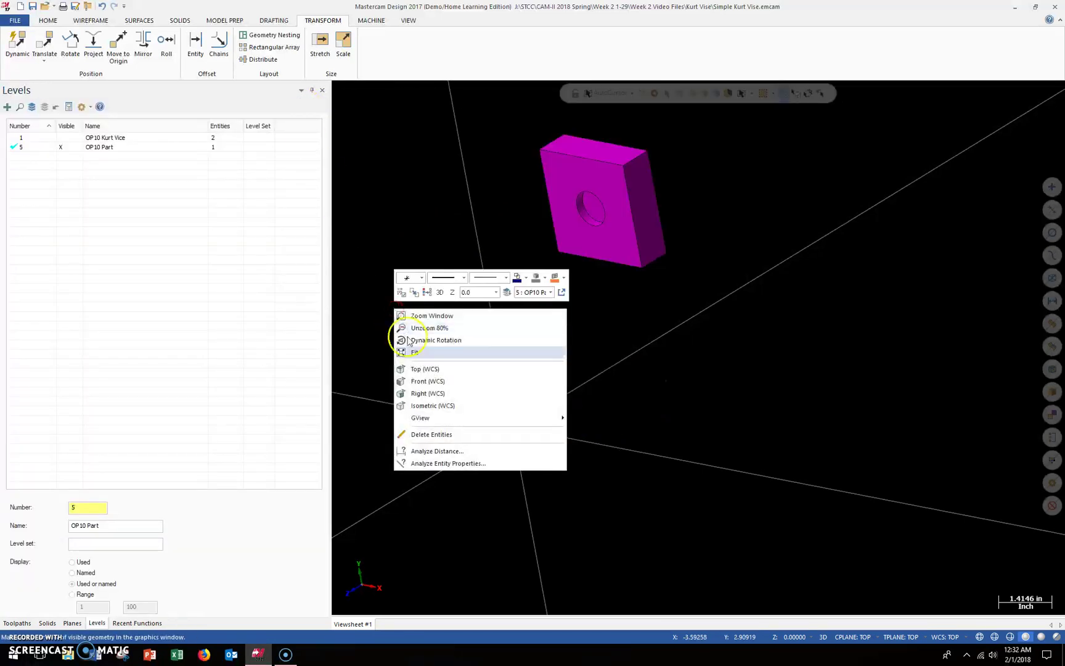
pyautogui.click(419, 369)
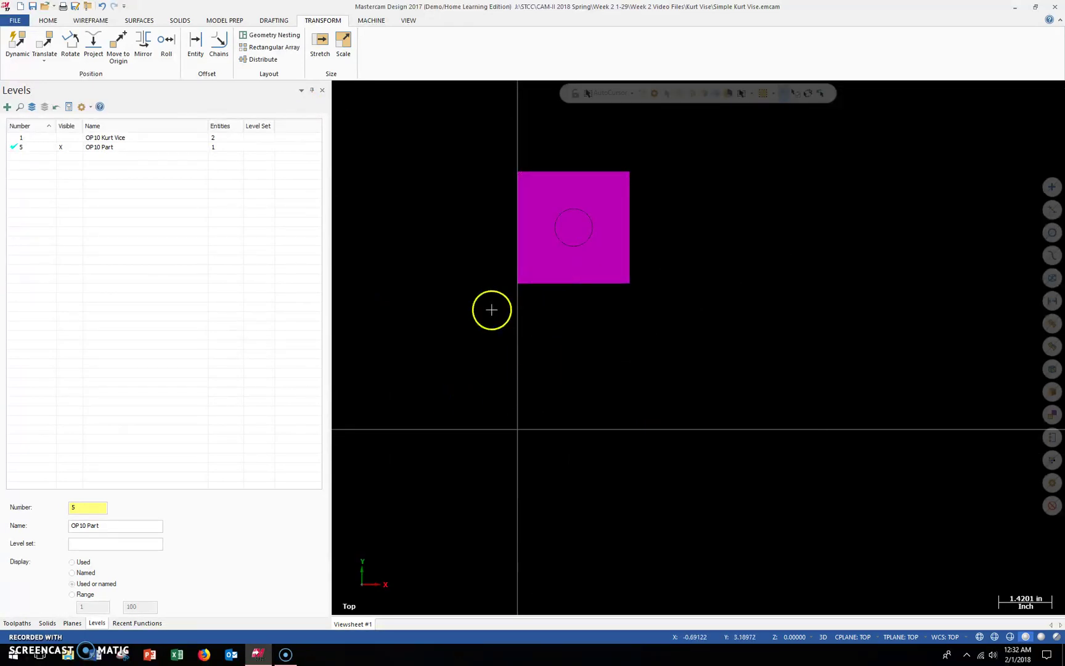
pyautogui.scroll(-3, 483, 298)
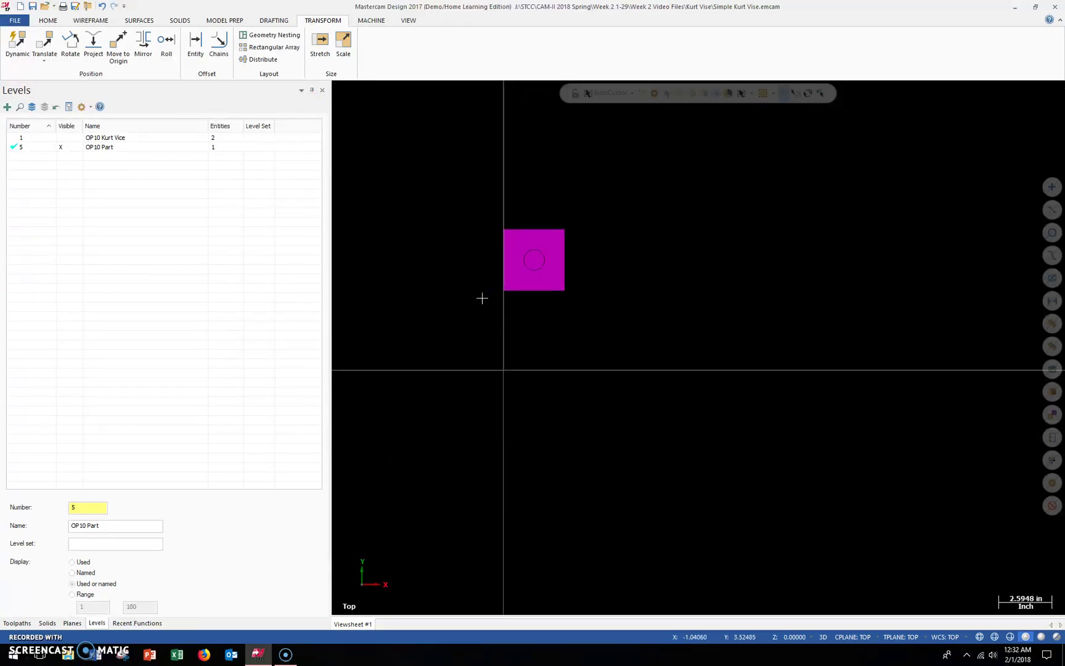
pyautogui.click(516, 281)
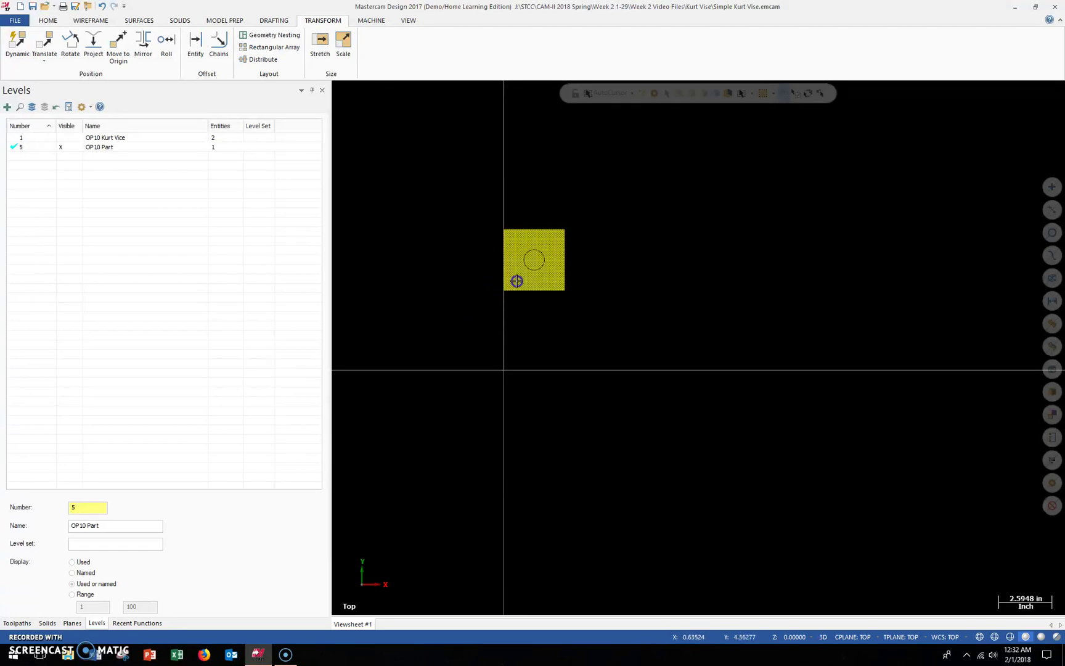
pyautogui.rightClick(518, 285)
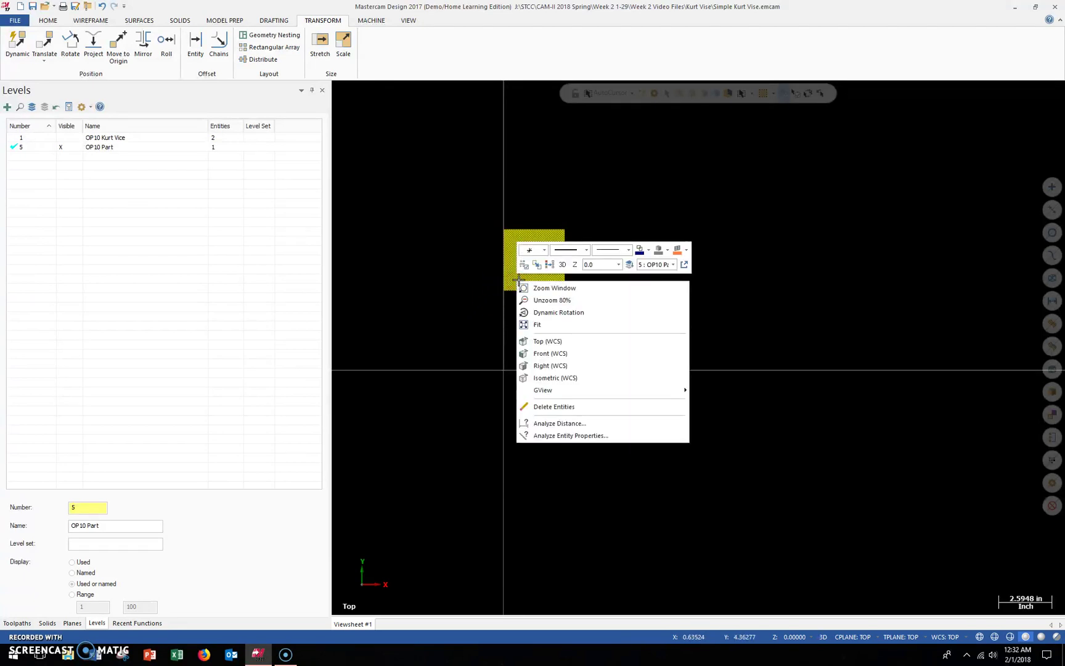
pyautogui.click(577, 225)
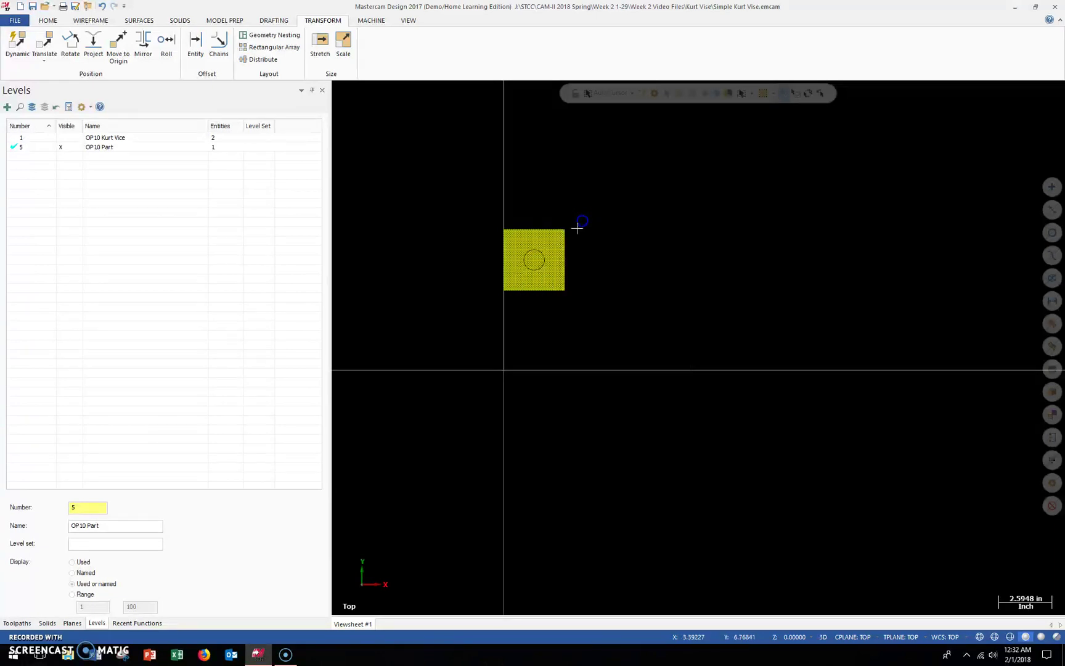
pyautogui.rightClick(550, 252)
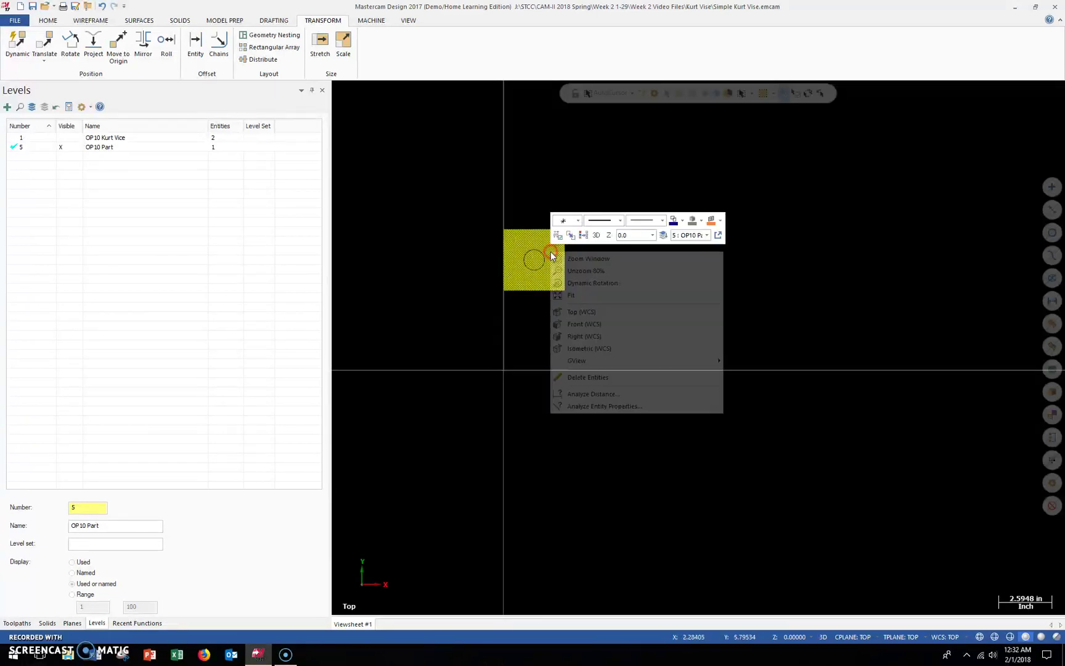
pyautogui.click(702, 222)
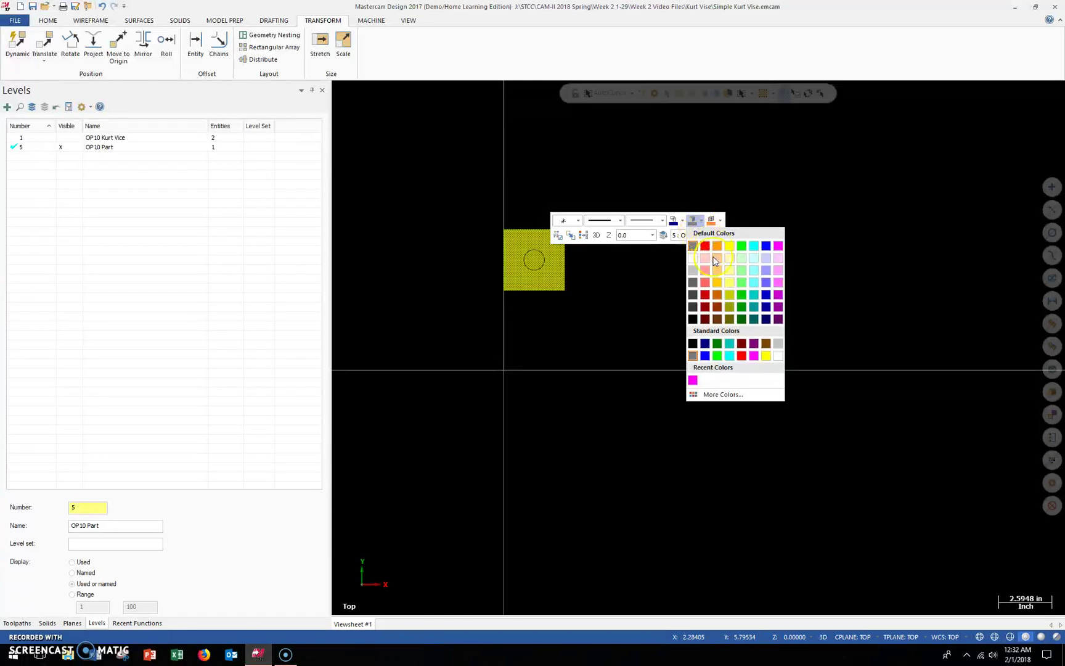
pyautogui.click(760, 283)
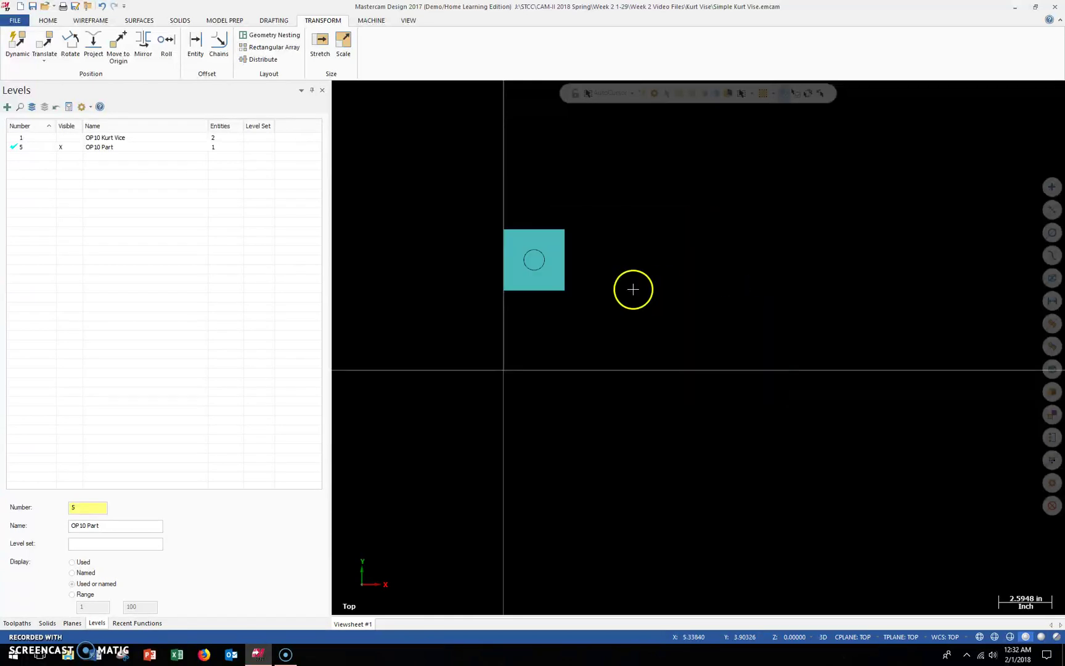
# - Inspect the rotated part's round pocket, slot and small-hole faces from several angles, finishing in the isometric view
pyautogui.moveTo(599, 284); pyautogui.dragTo(699, 348, button='middle')
pyautogui.scroll(-4, 471, 245)
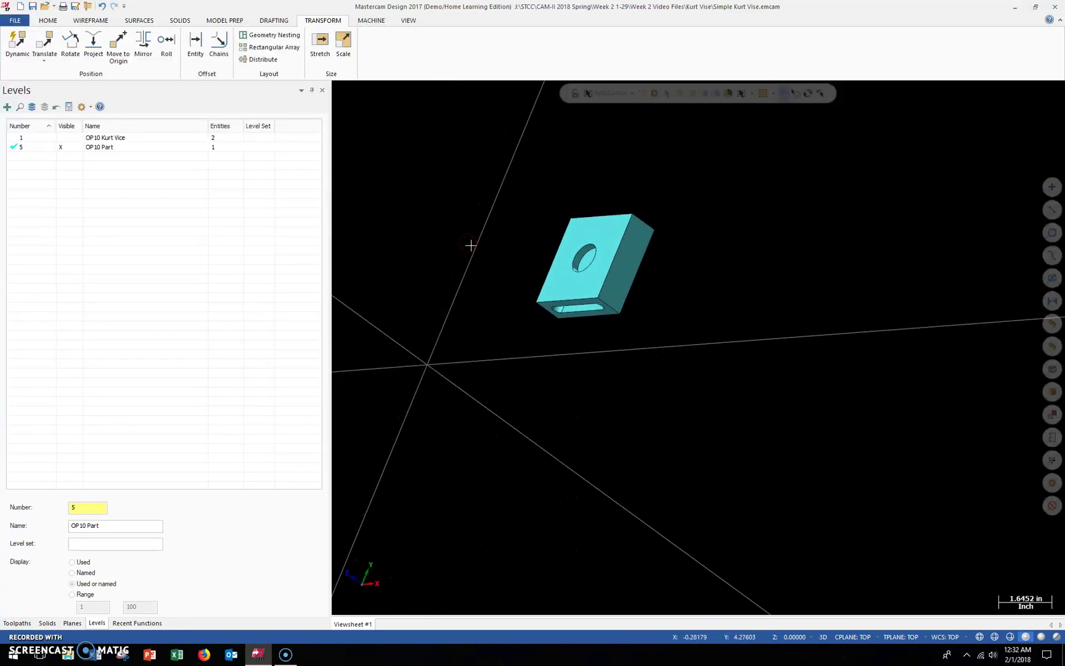
pyautogui.scroll(-3, 471, 245)
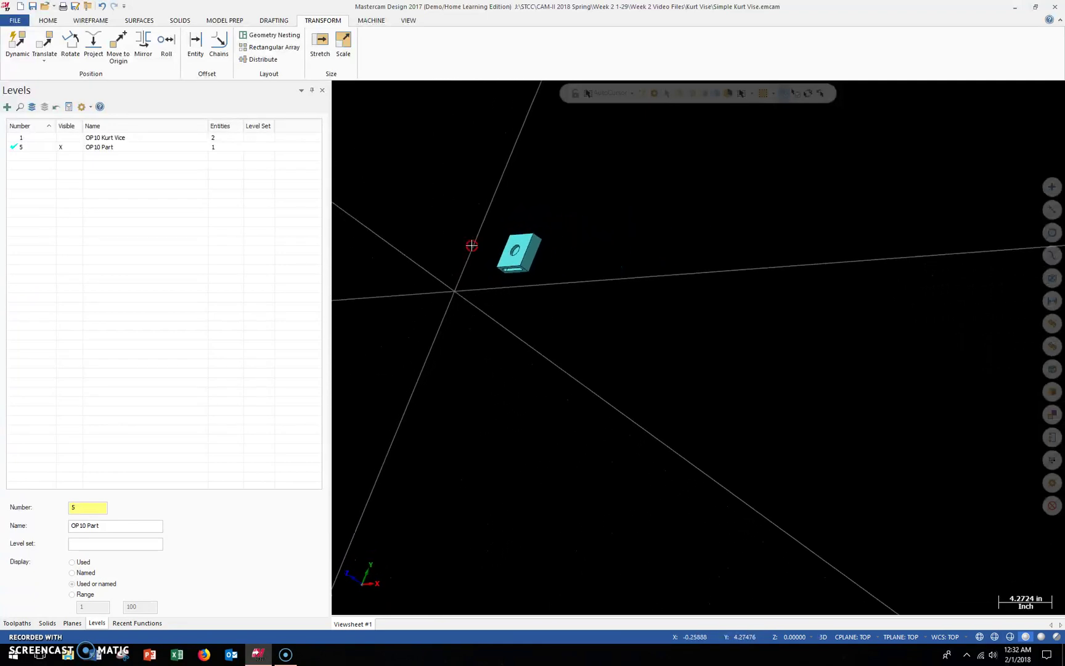
pyautogui.rightClick(471, 246)
pyautogui.click(492, 306)
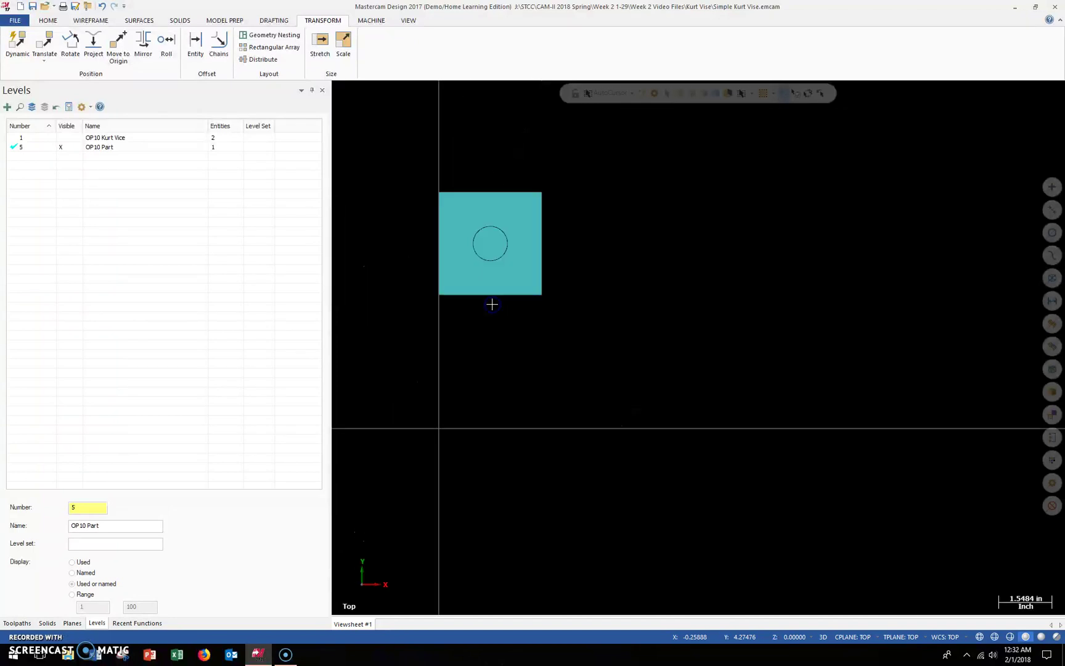
pyautogui.scroll(1, 400, 321)
pyautogui.scroll(-4, 400, 321)
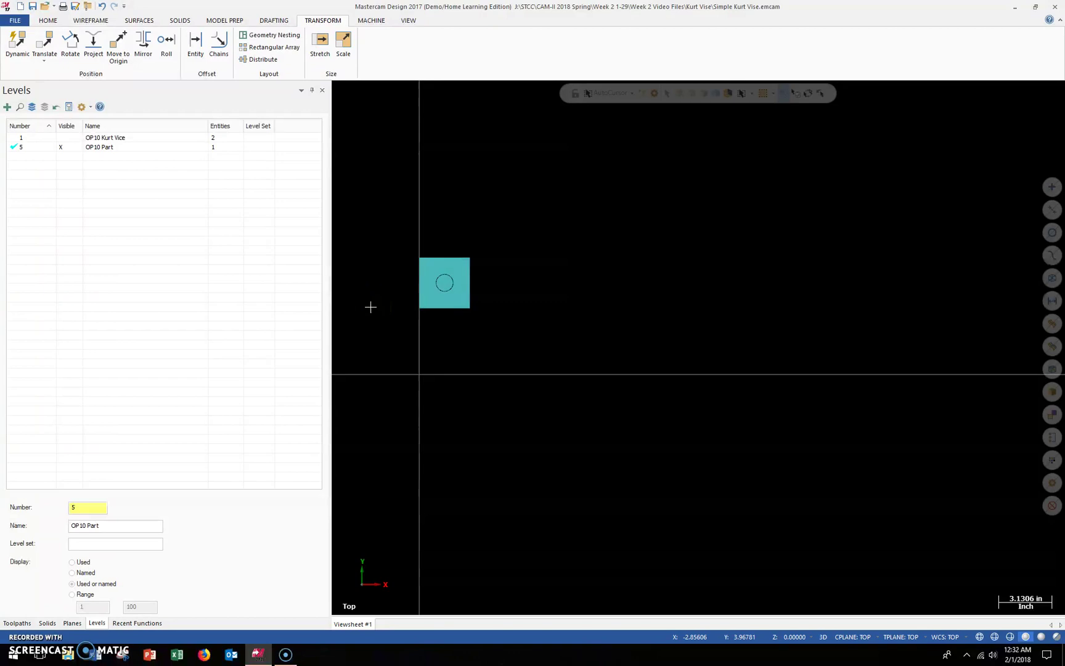
pyautogui.scroll(3, 395, 295)
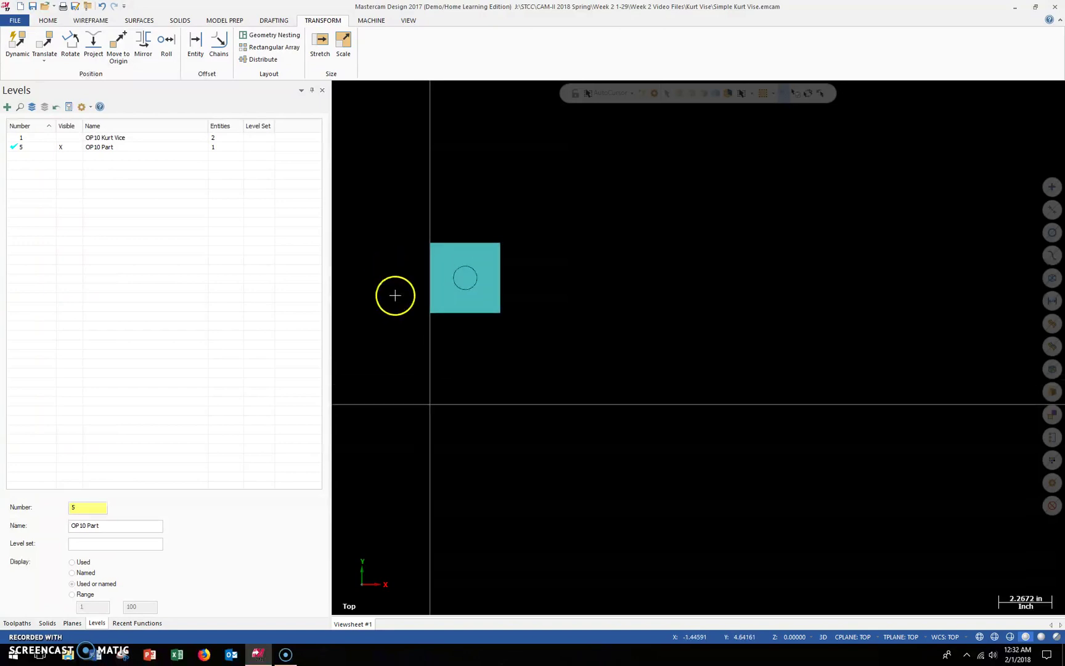
pyautogui.moveTo(418, 345); pyautogui.dragTo(699, 348, button='middle')
pyautogui.moveTo(421, 269); pyautogui.dragTo(423, 228, button='middle')
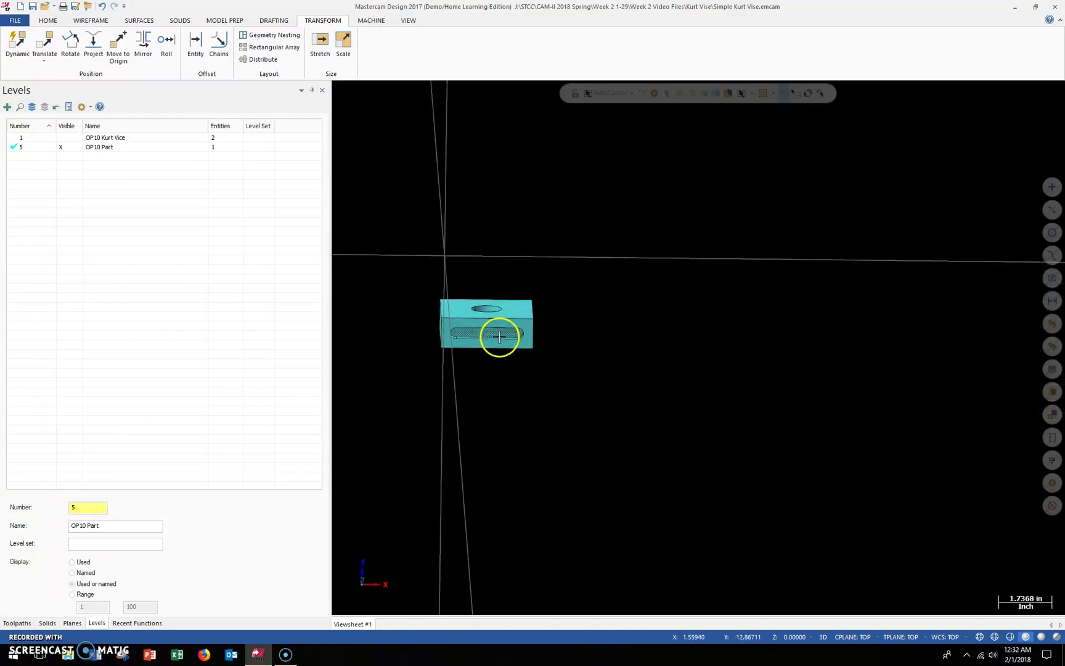
pyautogui.moveTo(501, 388); pyautogui.dragTo(497, 494, button='middle')
pyautogui.moveTo(491, 369)
pyautogui.mouseDown(button='middle')
pyautogui.moveTo(492, 340)
pyautogui.moveTo(488, 357)
pyautogui.mouseUp(button='middle')
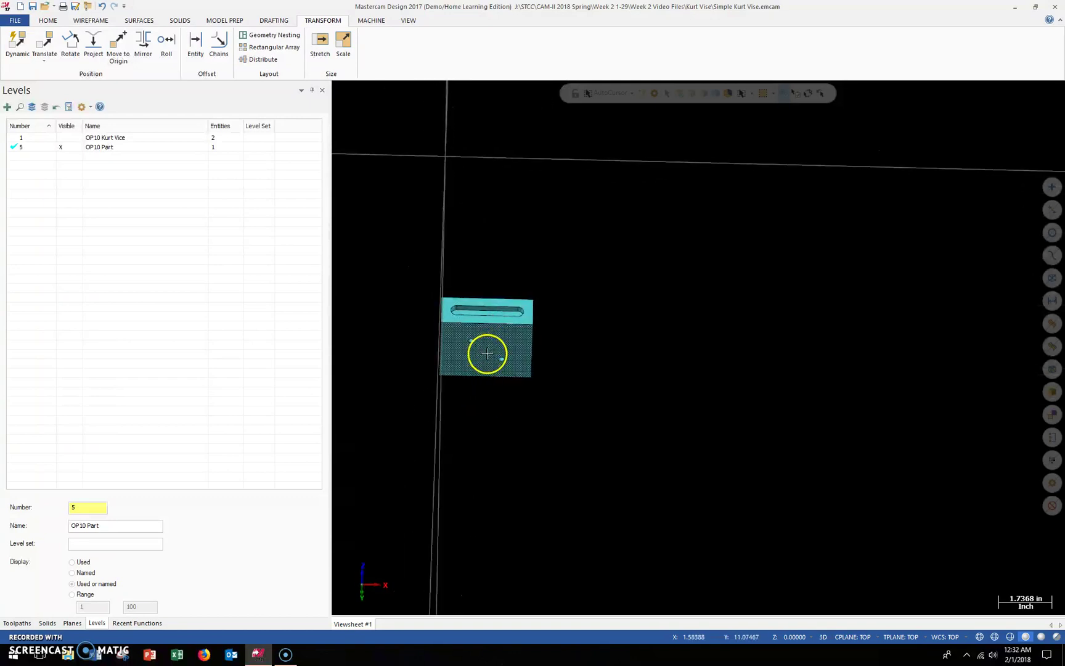
pyautogui.rightClick(514, 393)
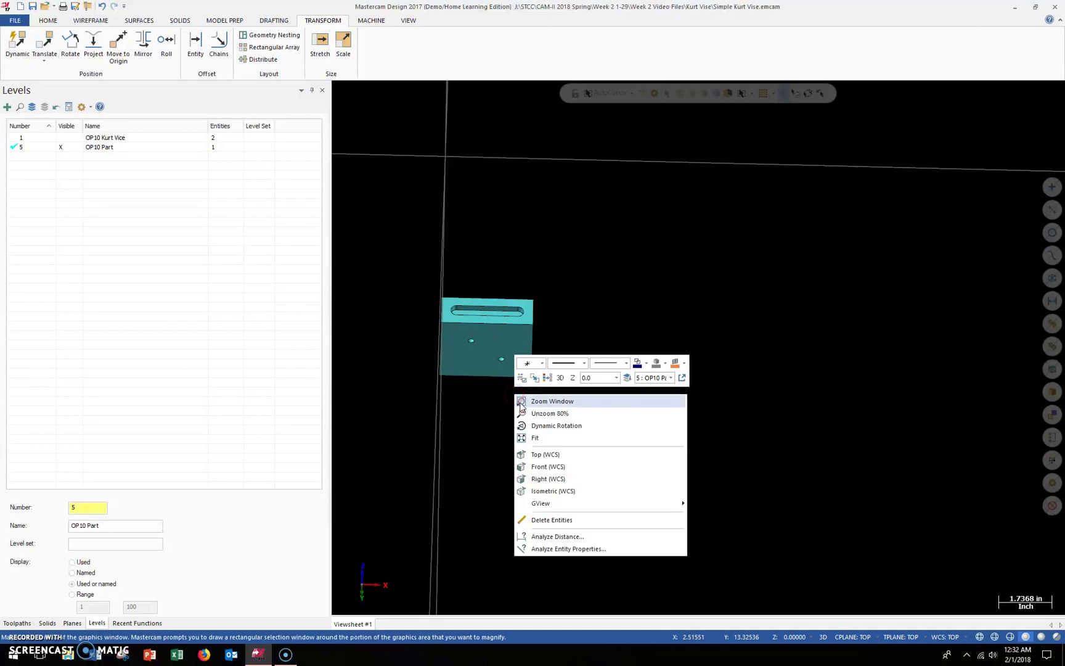
pyautogui.click(537, 493)
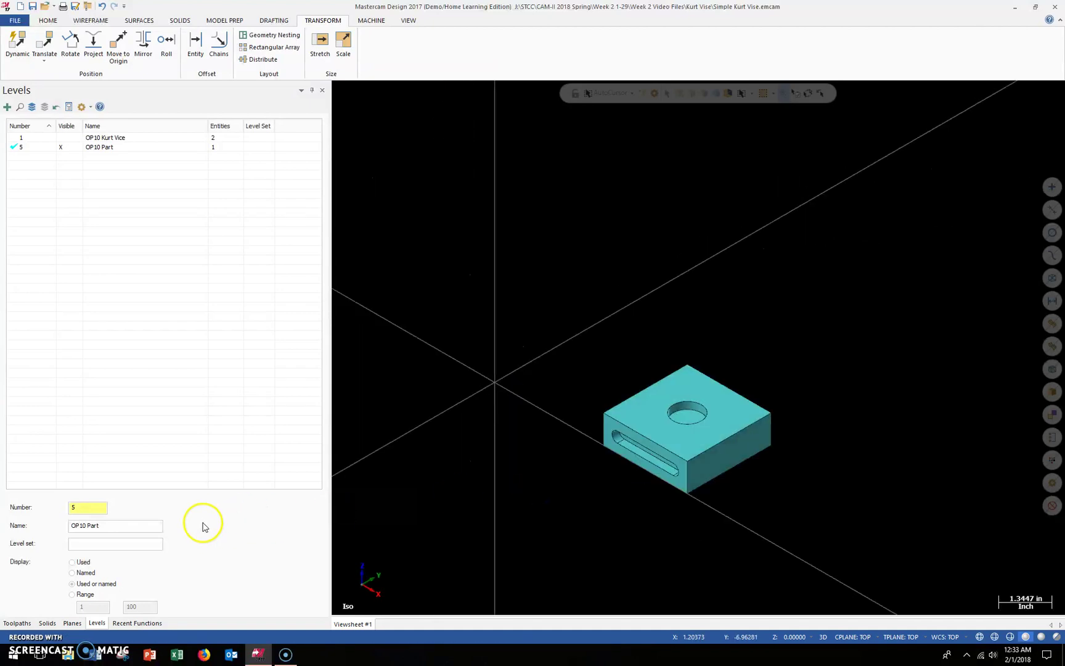